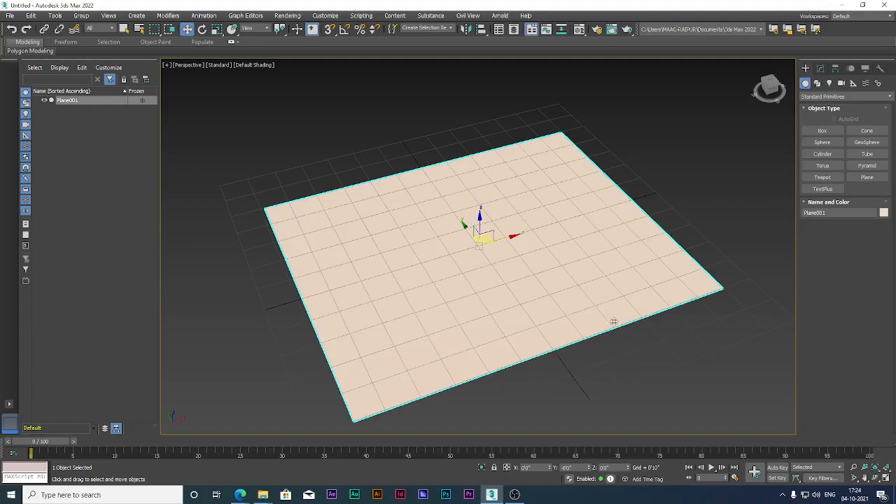
# Create a box on the plane measuring about 1'10" long, 1'5" wide and 2'7" high
pyautogui.click(824, 132)
pyautogui.keyDown('alt'); pyautogui.moveTo(587, 224); pyautogui.dragTo(521, 225, button='middle'); pyautogui.keyUp('alt')
pyautogui.moveTo(466, 227); pyautogui.dragTo(524, 269)
pyautogui.click(527, 189)
pyautogui.keyDown('alt'); pyautogui.moveTo(609, 308); pyautogui.dragTo(515, 300, button='middle'); pyautogui.keyUp('alt')
pyautogui.press('w')
pyautogui.scroll(3, 539, 273)
pyautogui.scroll(1, 523, 287)
# Try rotating the box so that it tilts, and undo the rotation
pyautogui.press('e')
pyautogui.scroll(2, 516, 276)
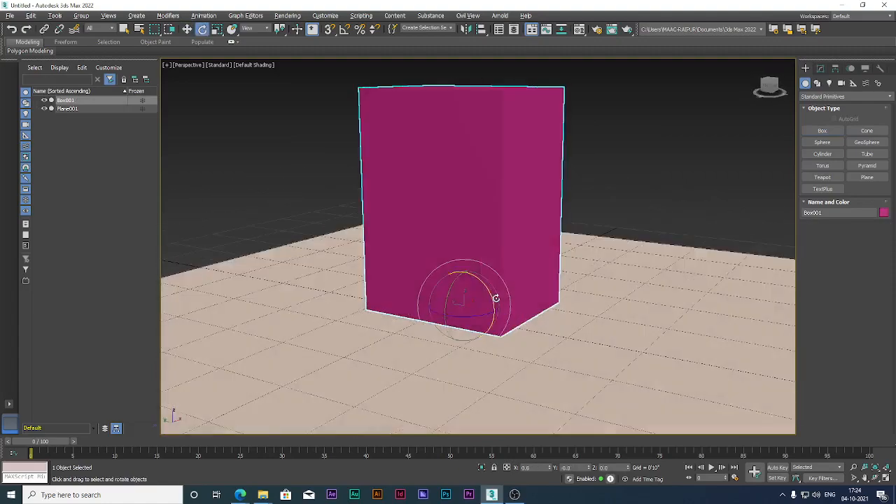
pyautogui.moveTo(456, 296); pyautogui.dragTo(476, 278)
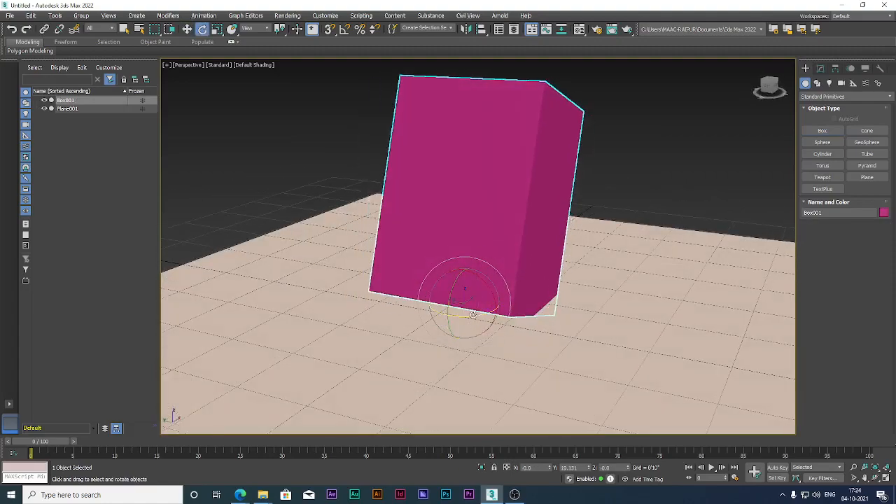
pyautogui.hotkey('ctrl', 'z')
pyautogui.press('w')
# Show edged faces in the viewport and set the box to 3 length, 1 width and 4 height segments
pyautogui.keyDown('alt'); pyautogui.moveTo(462, 280); pyautogui.dragTo(460, 227, button='middle'); pyautogui.keyUp('alt')
pyautogui.press('F4')
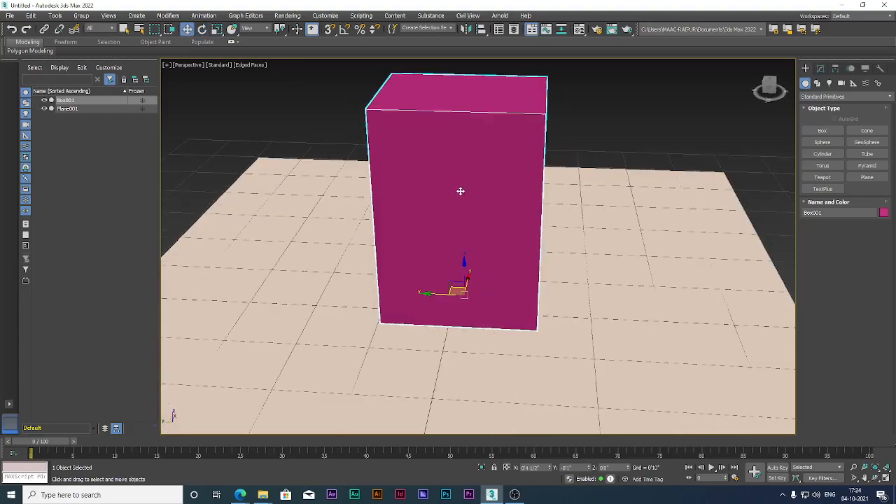
pyautogui.click(820, 68)
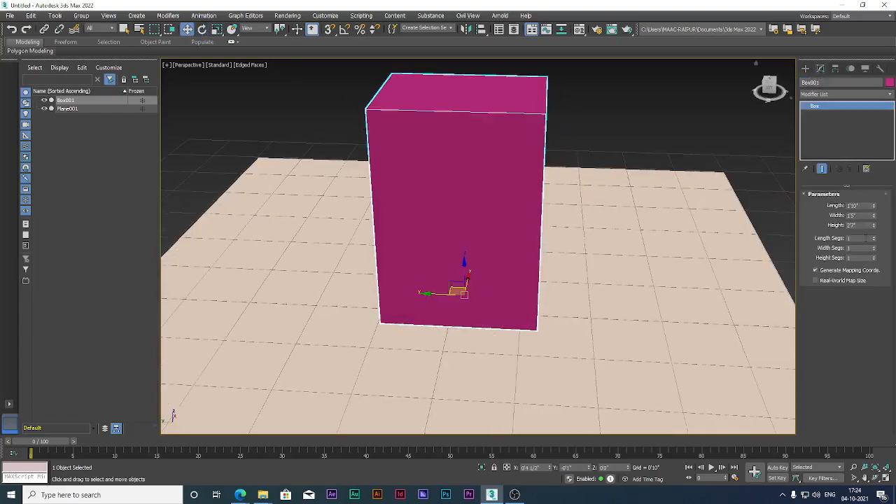
pyautogui.click(873, 237)
pyautogui.click(873, 237)
pyautogui.keyDown('alt'); pyautogui.moveTo(580, 194); pyautogui.dragTo(595, 200, button='middle'); pyautogui.keyUp('alt')
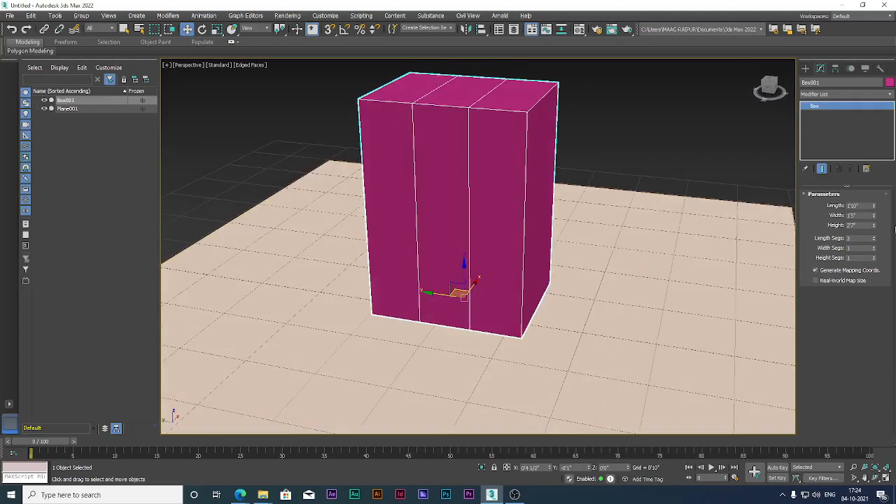
pyautogui.click(873, 247)
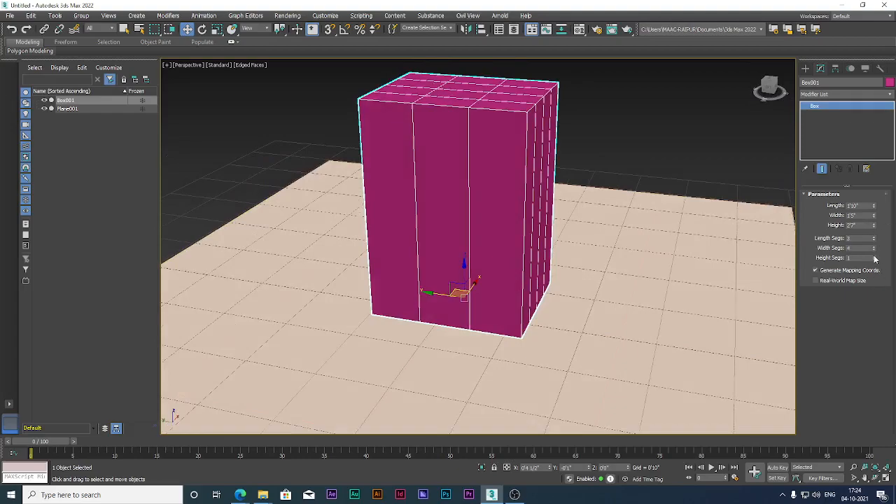
pyautogui.click(873, 256)
pyautogui.click(873, 250)
# Scale the box along its X axis to about 123%
pyautogui.keyDown('alt'); pyautogui.moveTo(626, 260); pyautogui.dragTo(536, 164, button='middle'); pyautogui.keyUp('alt')
pyautogui.press('r')
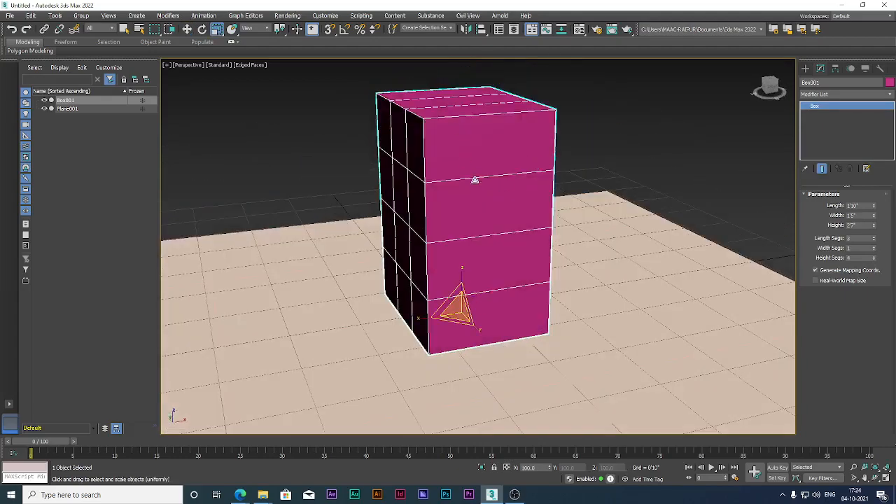
pyautogui.moveTo(430, 314); pyautogui.dragTo(453, 312)
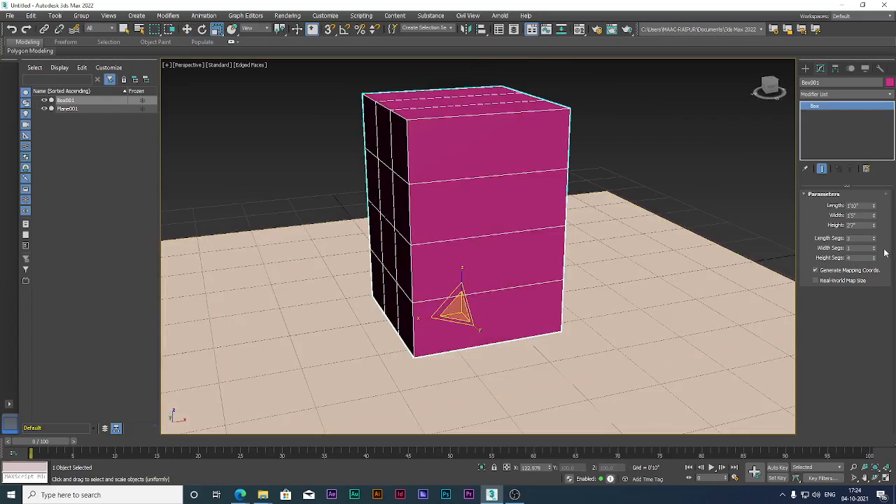
# Set both the length and width segments of the box to 4
pyautogui.click(874, 247)
pyautogui.click(875, 247)
pyautogui.click(874, 237)
pyautogui.click(874, 238)
pyautogui.click(874, 240)
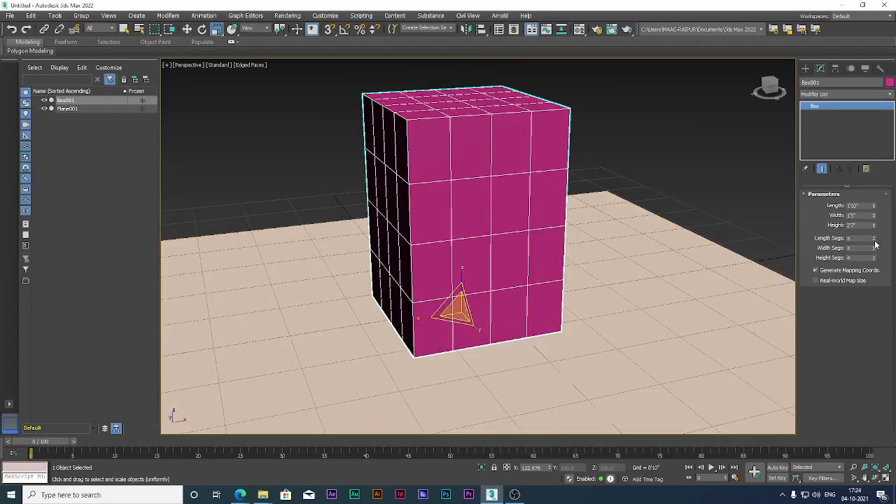
pyautogui.keyDown('alt'); pyautogui.moveTo(479, 230); pyautogui.dragTo(626, 222, button='middle'); pyautogui.keyUp('alt')
pyautogui.press('w')
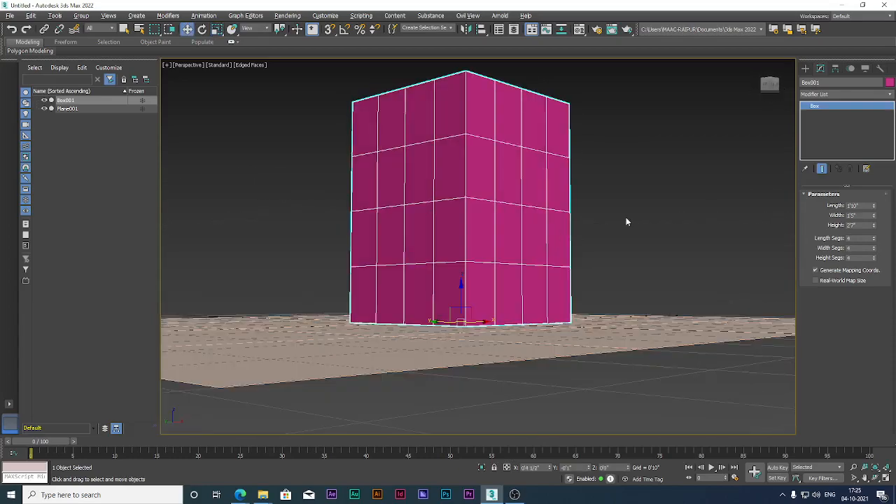
# Apply an FFD 4x4x4 modifier to the box
pyautogui.click(826, 94)
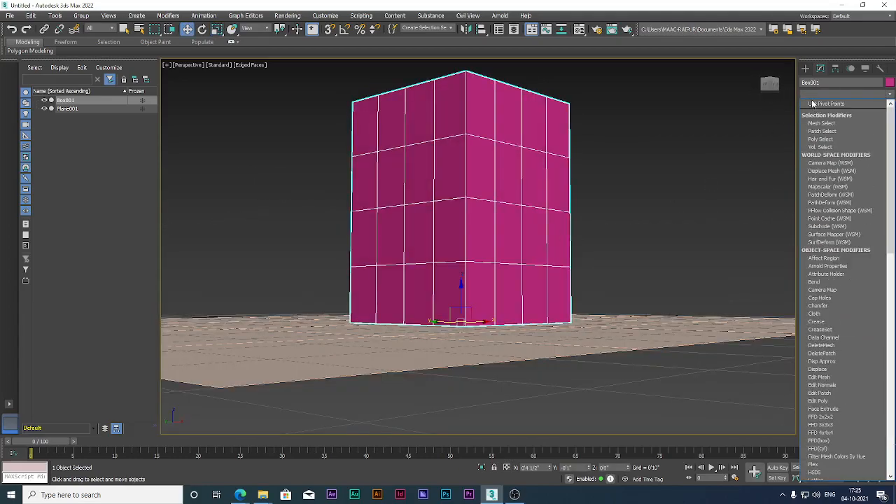
pyautogui.write('ffd')
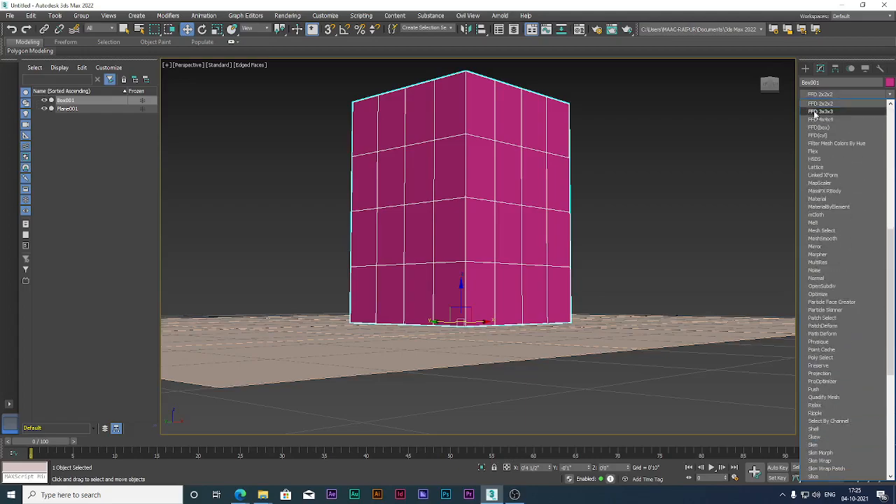
pyautogui.click(820, 120)
pyautogui.keyDown('alt'); pyautogui.moveTo(575, 166); pyautogui.dragTo(528, 161, button='middle'); pyautogui.keyUp('alt')
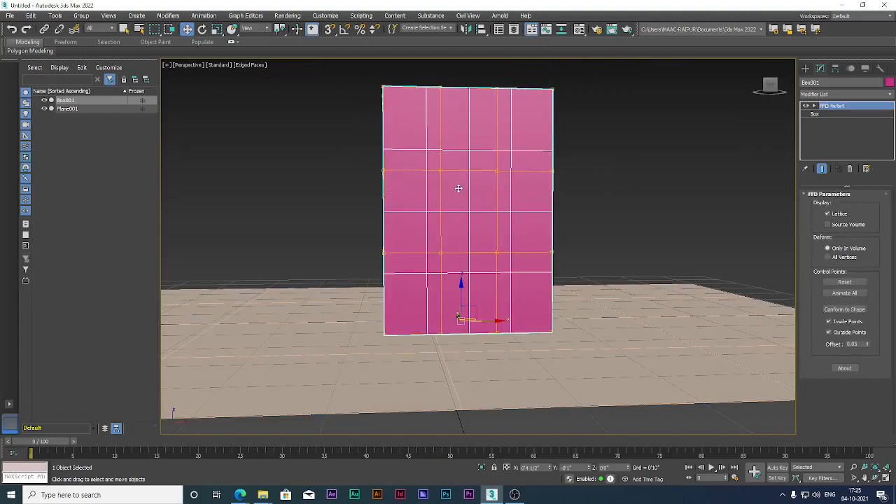
pyautogui.press('r')
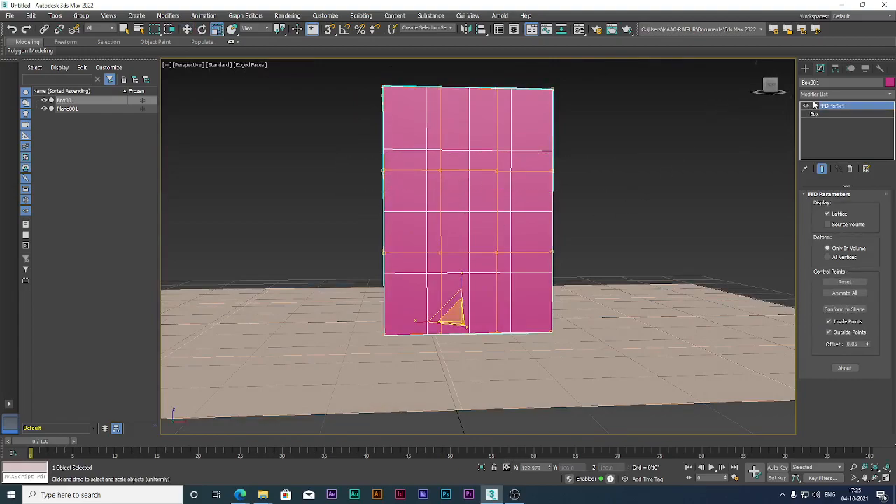
# Scale up the upper-middle row and the top row of FFD control points to flare the box's upper part
pyautogui.click(839, 114)
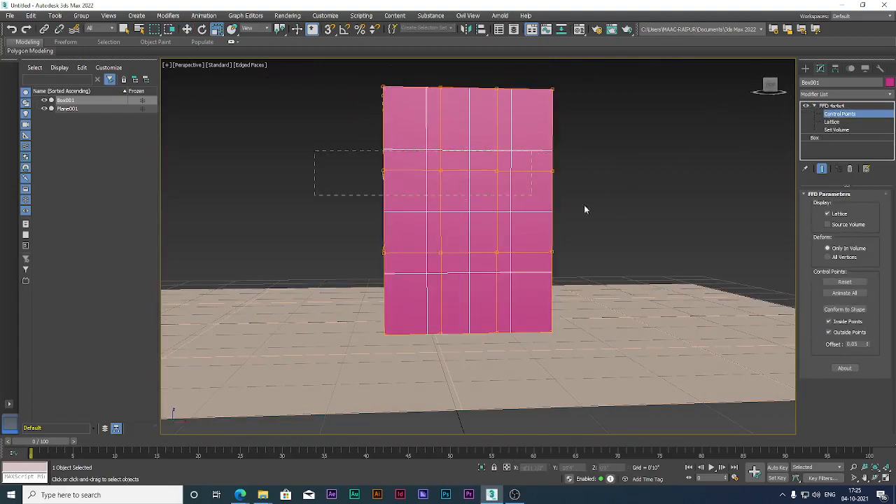
pyautogui.keyDown('alt'); pyautogui.moveTo(536, 211); pyautogui.dragTo(573, 209, button='middle'); pyautogui.keyUp('alt')
pyautogui.moveTo(448, 163); pyautogui.dragTo(450, 149)
pyautogui.keyDown('alt'); pyautogui.moveTo(518, 140); pyautogui.dragTo(476, 160, button='middle'); pyautogui.keyUp('alt')
pyautogui.moveTo(599, 172); pyautogui.dragTo(600, 173)
pyautogui.keyDown('alt'); pyautogui.moveTo(530, 155); pyautogui.dragTo(524, 174, button='middle'); pyautogui.keyUp('alt')
pyautogui.moveTo(447, 139); pyautogui.dragTo(449, 123)
pyautogui.keyDown('alt'); pyautogui.moveTo(449, 125); pyautogui.dragTo(450, 205, button='middle'); pyautogui.keyUp('alt')
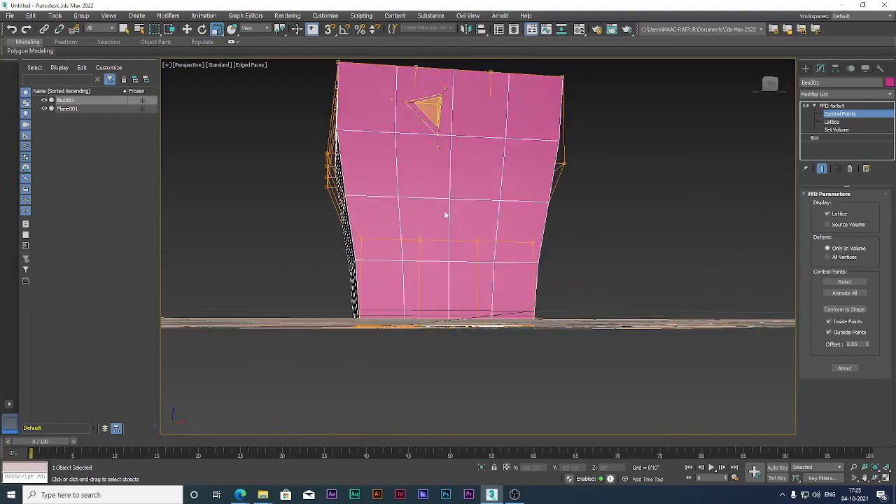
# Scale the lower-middle row of FFD control points inward to narrow the lower part of the box
pyautogui.moveTo(628, 294); pyautogui.dragTo(619, 290)
pyautogui.keyDown('alt'); pyautogui.moveTo(514, 276); pyautogui.dragTo(480, 291, button='middle'); pyautogui.keyUp('alt')
pyautogui.moveTo(434, 247); pyautogui.dragTo(432, 249)
pyautogui.keyDown('alt'); pyautogui.moveTo(432, 249); pyautogui.dragTo(428, 223, button='middle'); pyautogui.keyUp('alt')
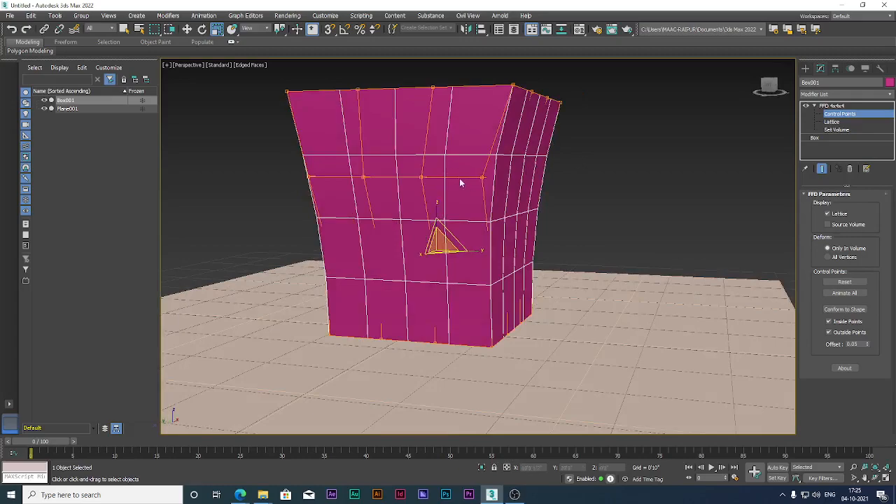
# Move the control points on two opposite sides of the upper-middle row outward to bulge the walls below the rim
pyautogui.keyDown('alt'); pyautogui.moveTo(514, 177); pyautogui.dragTo(498, 198, button='middle'); pyautogui.keyUp('alt')
pyautogui.click(521, 175)
pyautogui.press('w')
pyautogui.moveTo(485, 176); pyautogui.dragTo(536, 175)
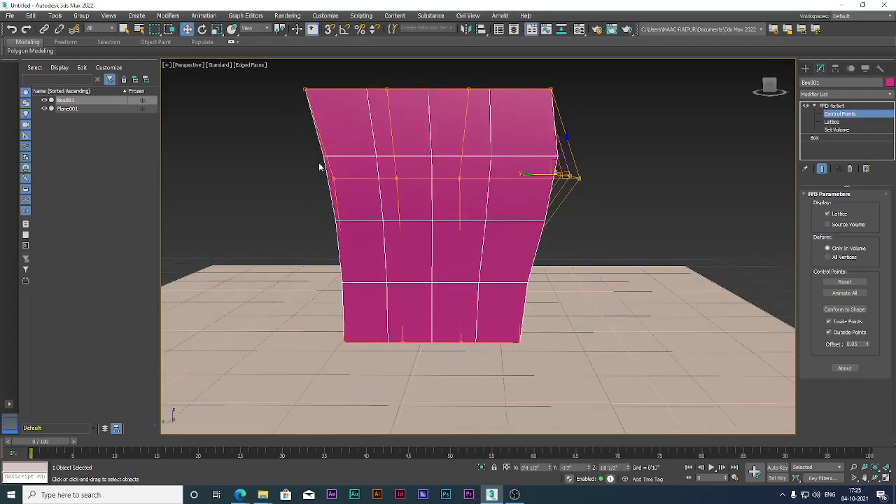
pyautogui.moveTo(305, 176); pyautogui.dragTo(270, 180)
pyautogui.keyDown('alt'); pyautogui.moveTo(520, 176); pyautogui.dragTo(452, 225, button='middle'); pyautogui.keyUp('alt')
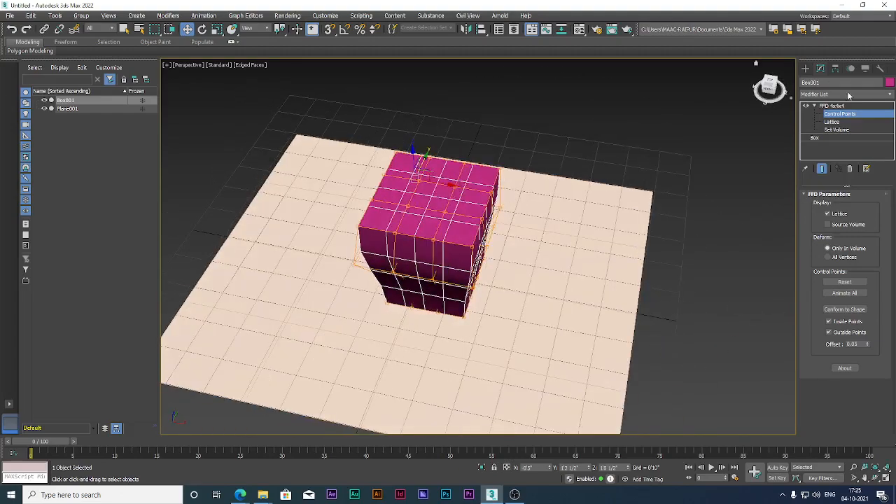
# Leave control point editing and convert the deformed box to an Editable Poly
pyautogui.click(814, 106)
pyautogui.rightClick(483, 180)
pyautogui.moveTo(536, 278)
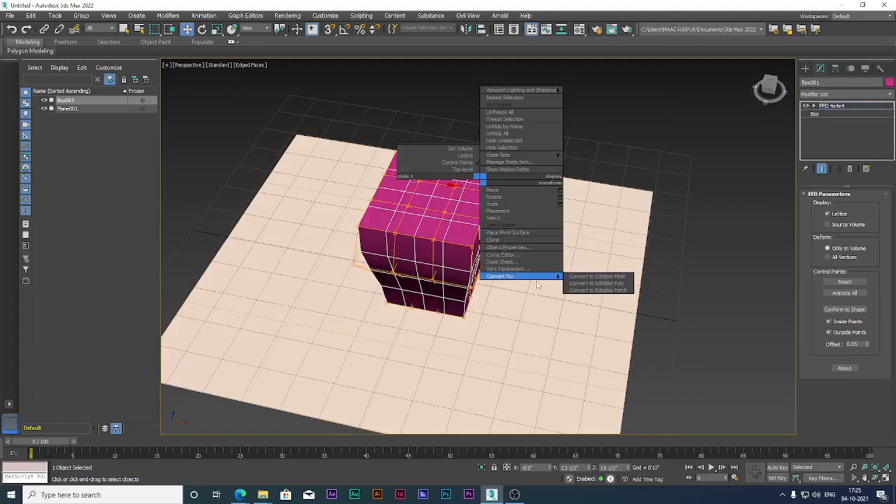
pyautogui.click(585, 283)
pyautogui.keyDown('alt'); pyautogui.moveTo(581, 288); pyautogui.dragTo(470, 252, button='middle'); pyautogui.keyUp('alt')
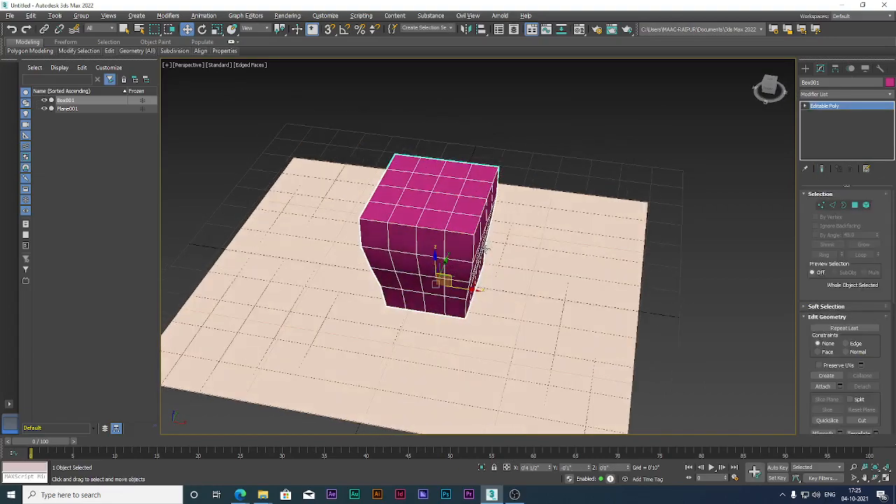
# Select all 16 polygons on the top face of the box
pyautogui.scroll(3, 470, 245)
pyautogui.press('4')
pyautogui.click(446, 211)
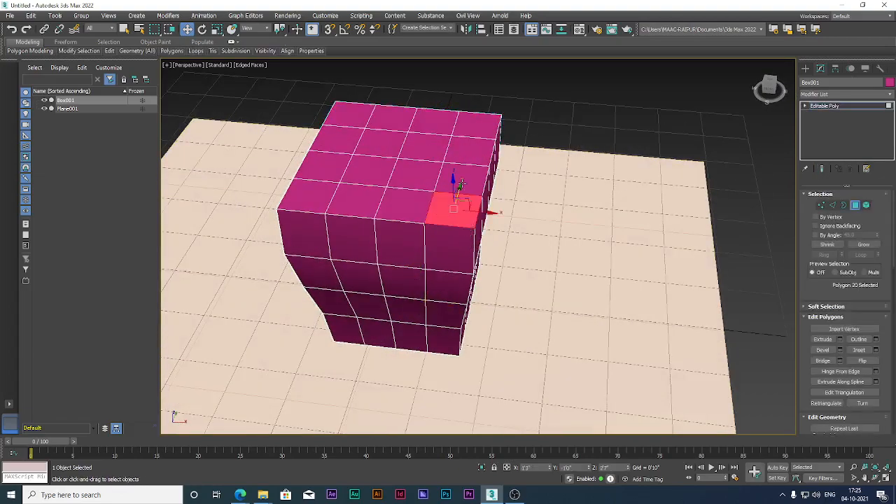
pyautogui.keyDown('ctrl'); pyautogui.click(464, 172); pyautogui.keyUp('ctrl')
pyautogui.keyDown('ctrl'); pyautogui.click(466, 138); pyautogui.keyUp('ctrl')
pyautogui.keyDown('ctrl'); pyautogui.click(478, 125); pyautogui.keyUp('ctrl')
pyautogui.keyDown('ctrl'); pyautogui.click(435, 127); pyautogui.keyUp('ctrl')
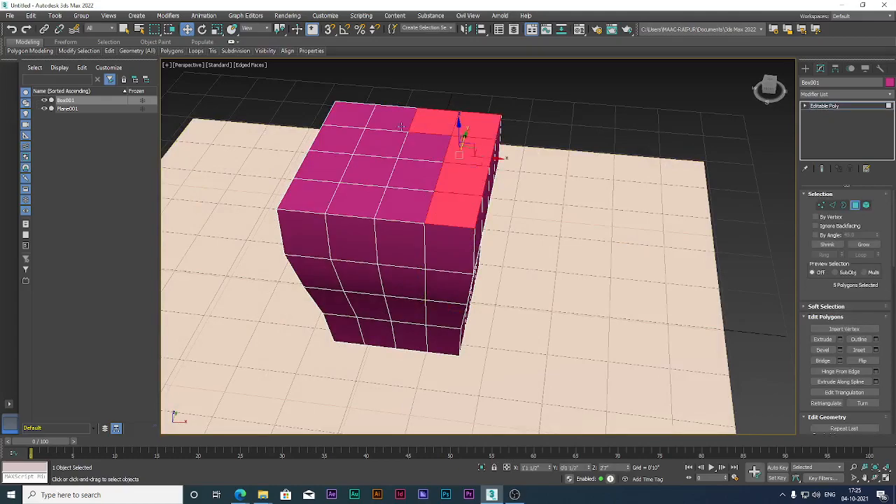
pyautogui.keyDown('ctrl'); pyautogui.click(400, 125); pyautogui.keyUp('ctrl')
pyautogui.keyDown('ctrl'); pyautogui.click(362, 119); pyautogui.keyUp('ctrl')
pyautogui.keyDown('ctrl'); pyautogui.click(345, 139); pyautogui.keyUp('ctrl')
pyautogui.keyDown('ctrl'); pyautogui.click(366, 142); pyautogui.keyUp('ctrl')
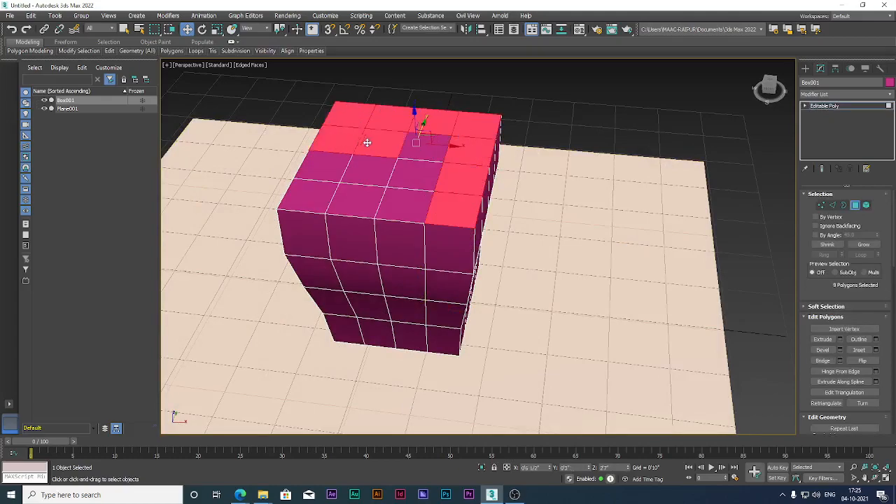
pyautogui.keyDown('ctrl'); pyautogui.click(411, 155); pyautogui.keyUp('ctrl')
pyautogui.keyDown('ctrl'); pyautogui.click(414, 177); pyautogui.keyUp('ctrl')
pyautogui.keyDown('ctrl'); pyautogui.click(362, 176); pyautogui.keyUp('ctrl')
pyautogui.keyDown('ctrl'); pyautogui.click(351, 208); pyautogui.keyUp('ctrl')
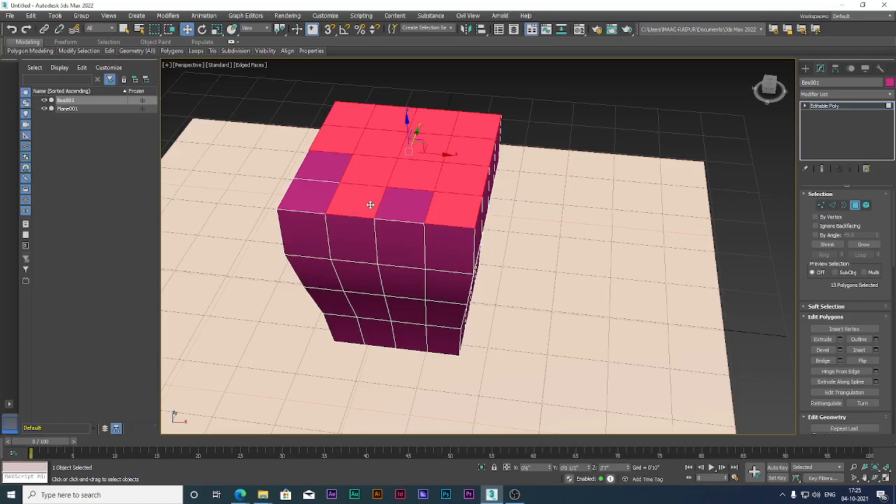
pyautogui.keyDown('ctrl'); pyautogui.click(389, 205); pyautogui.keyUp('ctrl')
pyautogui.keyDown('ctrl'); pyautogui.click(318, 197); pyautogui.keyUp('ctrl')
pyautogui.keyDown('ctrl'); pyautogui.click(350, 175); pyautogui.keyUp('ctrl')
# Try insetting the top polygons with a wide rim and extruding them down into the box, and undo both operations
pyautogui.keyDown('alt'); pyautogui.moveTo(491, 224); pyautogui.dragTo(444, 210, button='middle'); pyautogui.keyUp('alt')
pyautogui.press('r')
pyautogui.moveTo(402, 168); pyautogui.dragTo(400, 175)
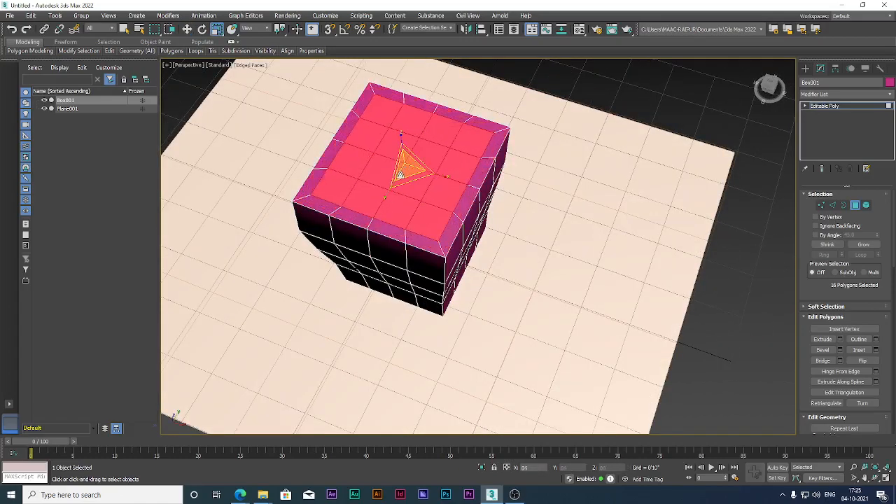
pyautogui.keyDown('alt'); pyautogui.moveTo(399, 174); pyautogui.dragTo(401, 140, button='middle'); pyautogui.keyUp('alt')
pyautogui.press('w')
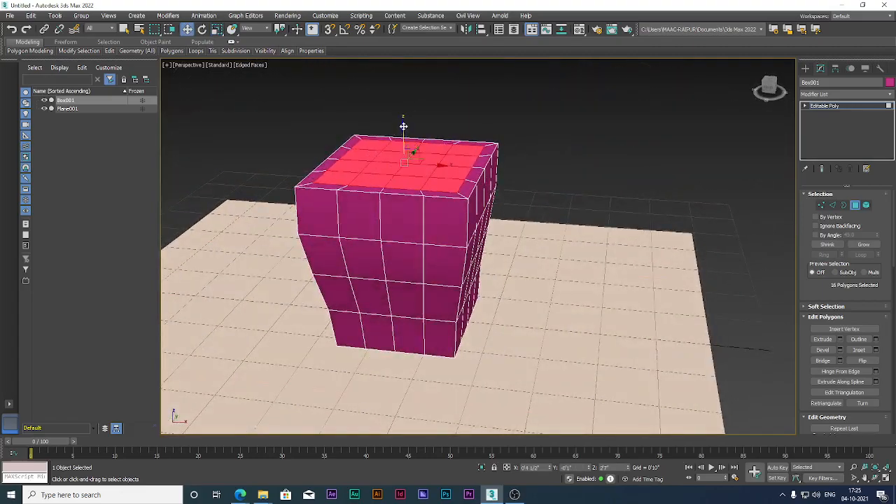
pyautogui.moveTo(404, 126); pyautogui.dragTo(399, 158)
pyautogui.keyDown('alt'); pyautogui.moveTo(416, 216); pyautogui.dragTo(515, 214, button='middle'); pyautogui.keyUp('alt')
pyautogui.rightClick(487, 177)
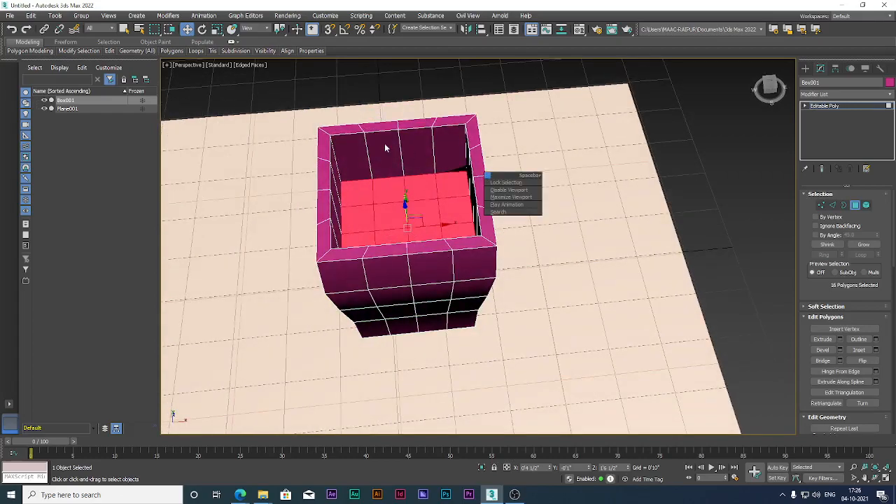
pyautogui.keyDown('alt'); pyautogui.moveTo(576, 180); pyautogui.dragTo(506, 173, button='middle'); pyautogui.keyUp('alt')
pyautogui.hotkey('ctrl', 'z')
pyautogui.hotkey('ctrl', 'z')
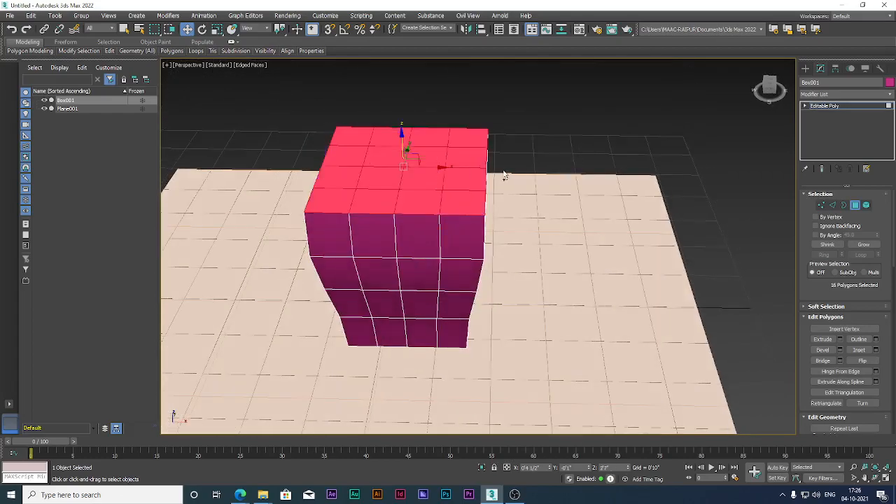
# Inset the top polygons with a thin rim, sink them into the box to hollow it, and scale the inner floor to about 90%
pyautogui.moveTo(399, 183)
pyautogui.mouseDown()
pyautogui.moveTo(407, 190)
pyautogui.moveTo(400, 186)
pyautogui.moveTo(398, 198)
pyautogui.moveTo(406, 194)
pyautogui.mouseUp()
pyautogui.keyDown('alt'); pyautogui.moveTo(406, 194); pyautogui.dragTo(494, 232, button='middle'); pyautogui.keyUp('alt')
pyautogui.press('r')
pyautogui.moveTo(409, 229); pyautogui.dragTo(400, 235)
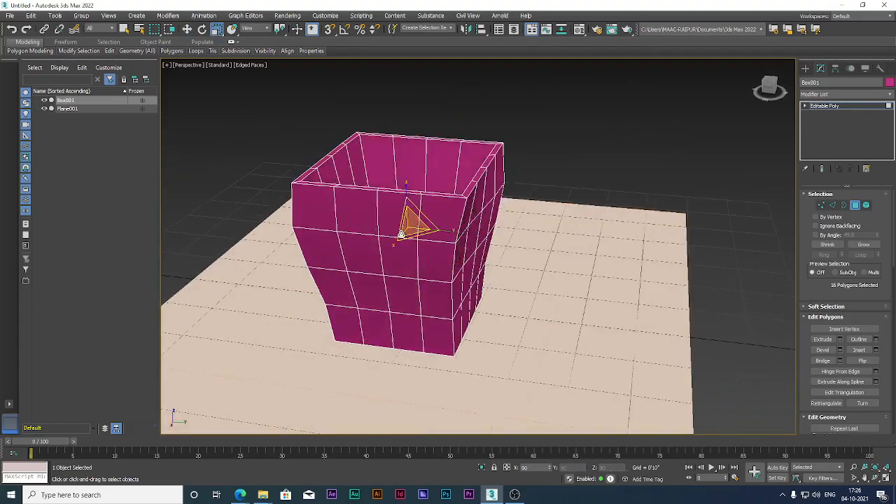
pyautogui.keyDown('alt'); pyautogui.moveTo(406, 227); pyautogui.dragTo(452, 238, button='middle'); pyautogui.keyUp('alt')
pyautogui.press('w')
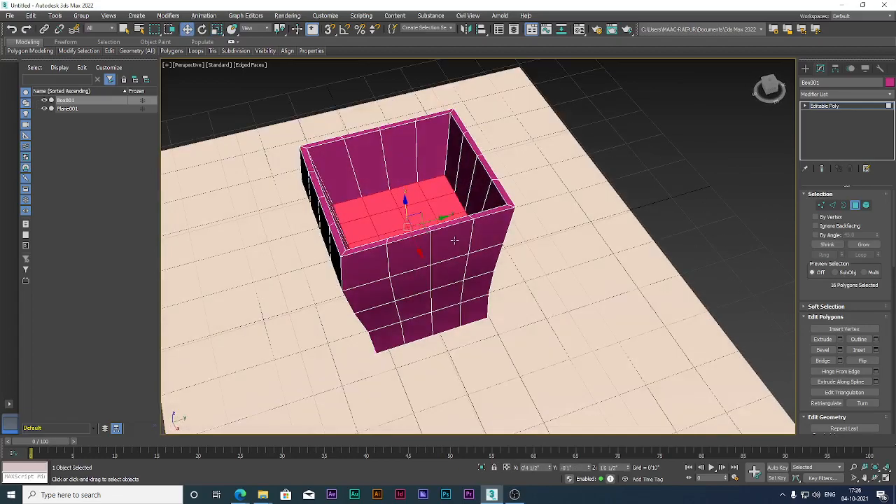
# Connect the ring of vertical edges on the inner walls with one edge loop slid close to the floor
pyautogui.press('2')
pyautogui.click(447, 164)
pyautogui.click(824, 254)
pyautogui.click(875, 371)
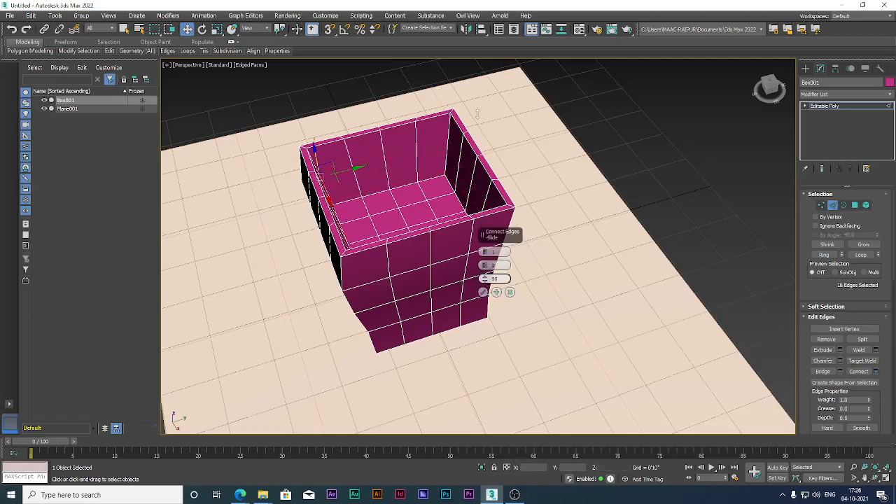
pyautogui.click(482, 293)
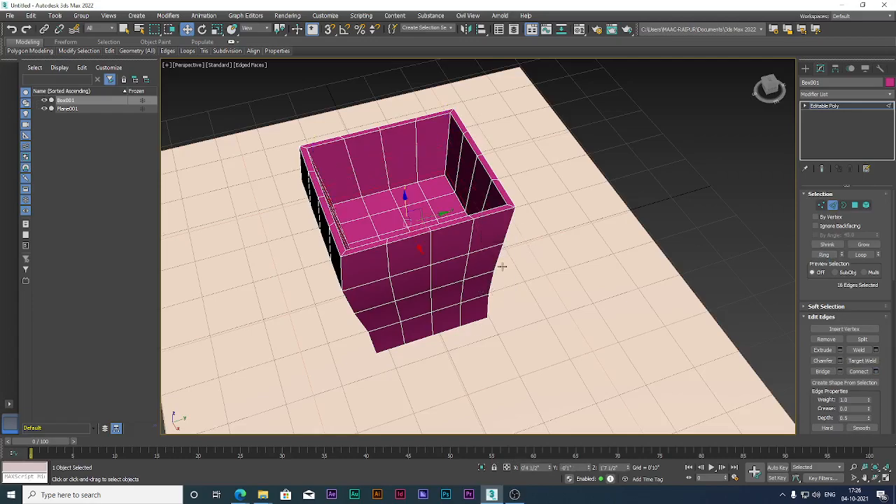
pyautogui.click(666, 213)
# Leave edge editing and apply a TurboSmooth modifier to the hollowed box
pyautogui.scroll(-3, 666, 214)
pyautogui.keyDown('alt'); pyautogui.moveTo(666, 214); pyautogui.dragTo(612, 182, button='middle'); pyautogui.keyUp('alt')
pyautogui.click(832, 106)
pyautogui.click(847, 94)
pyautogui.scroll(-5, 815, 123)
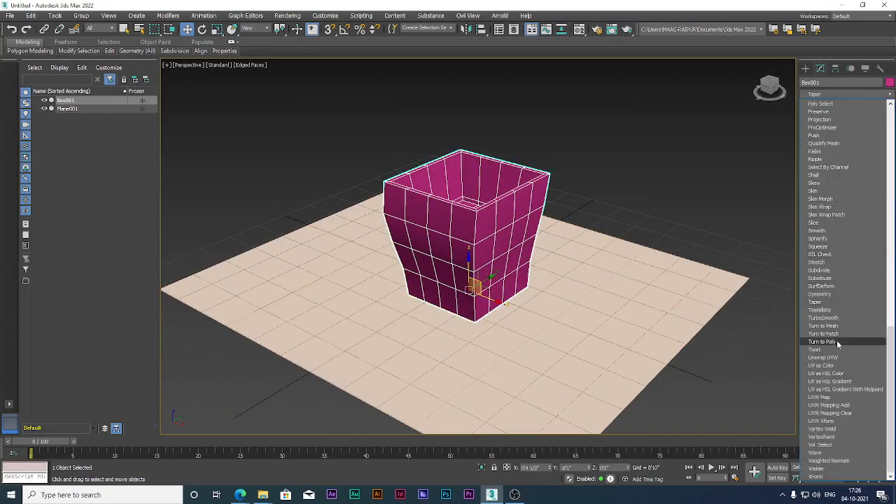
pyautogui.click(823, 318)
pyautogui.keyDown('alt'); pyautogui.moveTo(609, 299); pyautogui.dragTo(560, 266, button='middle'); pyautogui.keyUp('alt')
pyautogui.click(603, 231)
pyautogui.click(519, 241)
pyautogui.press('e')
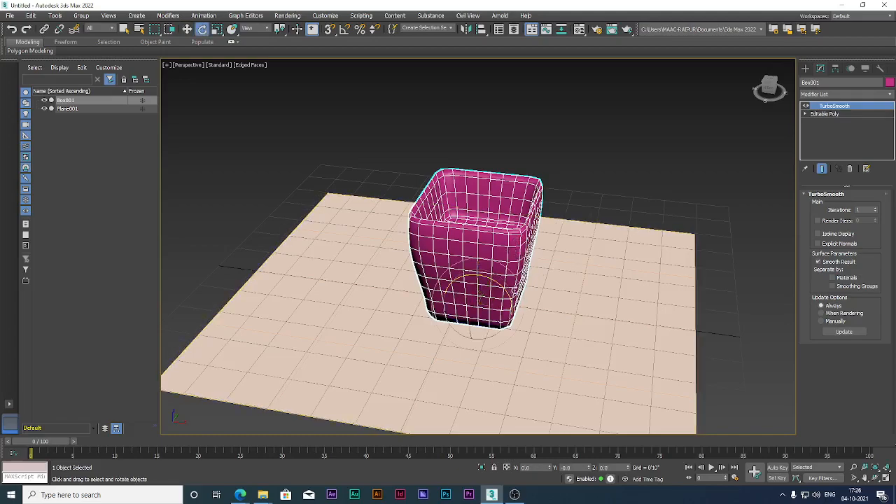
# Tilt the pot to one side and raise it so its lowest edge sits just above the ground plane
pyautogui.moveTo(505, 288); pyautogui.dragTo(512, 302)
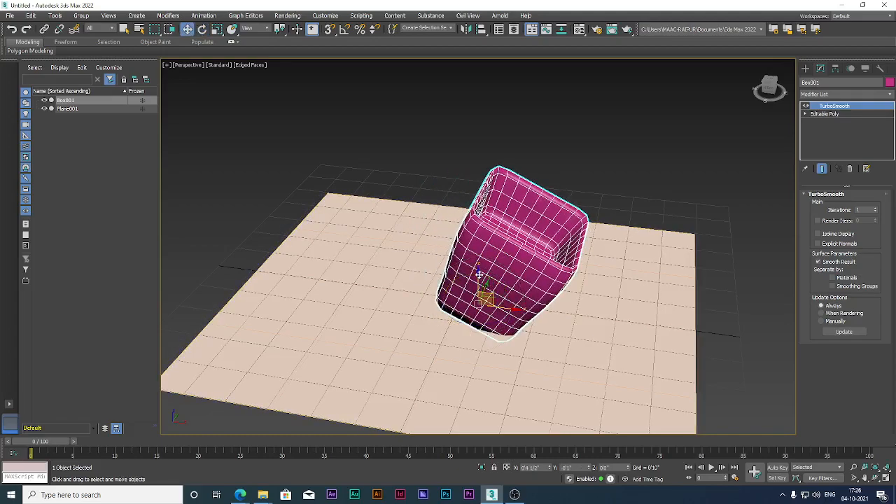
pyautogui.hotkey('ctrl', 'z')
pyautogui.keyDown('alt'); pyautogui.moveTo(479, 275); pyautogui.dragTo(509, 225, button='middle'); pyautogui.keyUp('alt')
pyautogui.click(690, 192)
pyautogui.keyDown('alt'); pyautogui.moveTo(559, 196); pyautogui.dragTo(729, 114, button='middle'); pyautogui.keyUp('alt')
# Create a sphere with a radius of about 1'9" beside the tilted pot
pyautogui.click(805, 69)
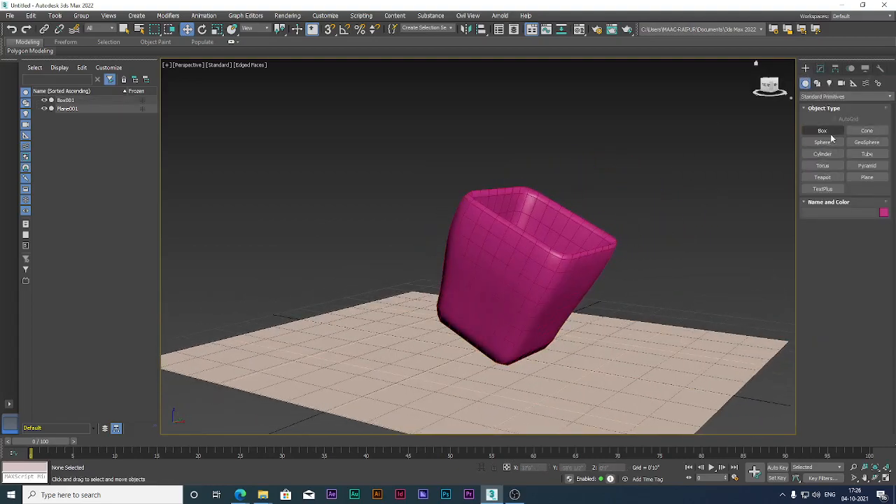
pyautogui.click(821, 142)
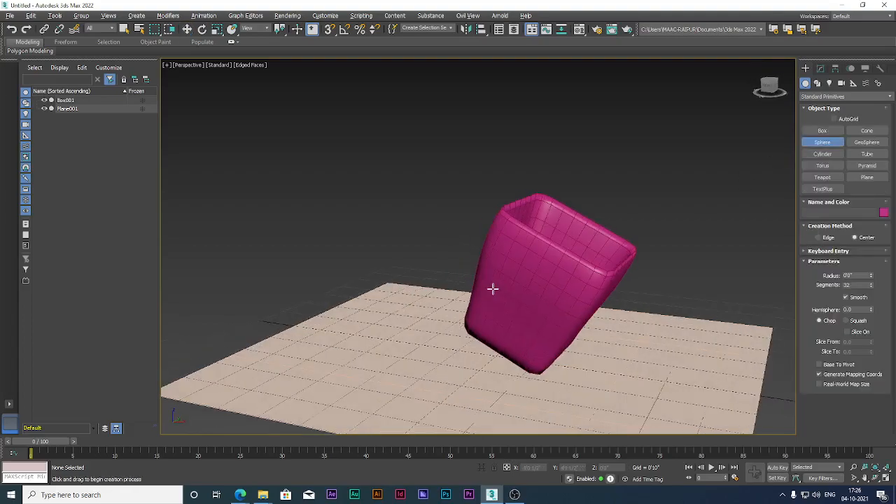
pyautogui.keyDown('alt'); pyautogui.moveTo(492, 288); pyautogui.dragTo(520, 286, button='middle'); pyautogui.keyUp('alt')
pyautogui.moveTo(520, 286); pyautogui.dragTo(550, 241)
pyautogui.press('w')
pyautogui.keyDown('alt'); pyautogui.moveTo(549, 241); pyautogui.dragTo(723, 77, button='middle'); pyautogui.keyUp('alt')
# Uniformly scale the new sphere down to a much smaller size next to the pot
pyautogui.press('r')
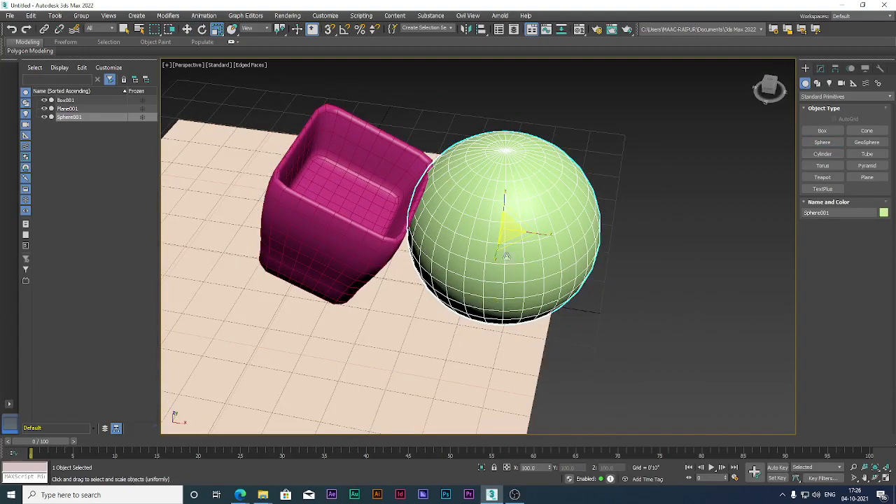
pyautogui.moveTo(514, 228); pyautogui.dragTo(484, 267)
pyautogui.keyDown('alt'); pyautogui.moveTo(473, 275); pyautogui.dragTo(504, 219, button='middle'); pyautogui.keyUp('alt')
pyautogui.scroll(3, 549, 216)
pyautogui.scroll(-3, 492, 210)
pyautogui.press('w')
pyautogui.scroll(2, 497, 216)
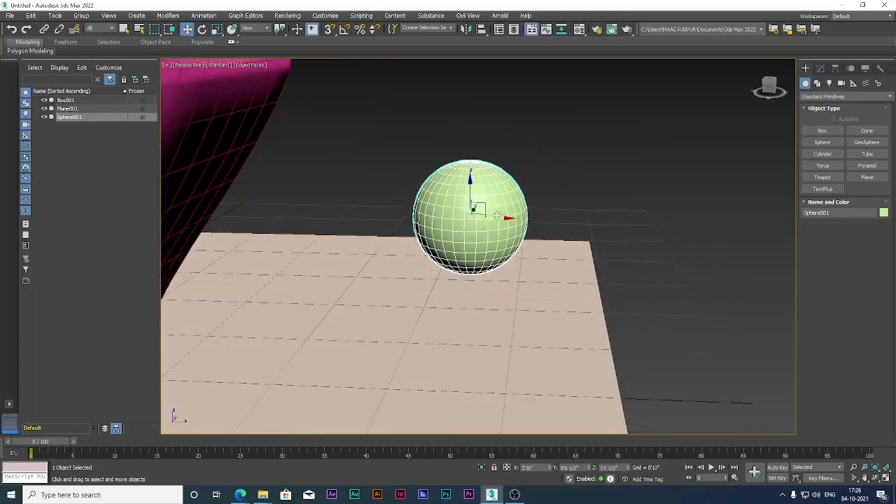
# Copy the sphere and shrink the copy so it overlaps the upper side of the original
pyautogui.moveTo(507, 218)
pyautogui.keyDown('shift'); pyautogui.mouseDown()
pyautogui.moveTo(548, 218)
pyautogui.moveTo(520, 187)
pyautogui.moveTo(504, 231)
pyautogui.mouseUp(); pyautogui.keyUp('shift')
pyautogui.click(452, 289)
pyautogui.press('r')
pyautogui.press('w')
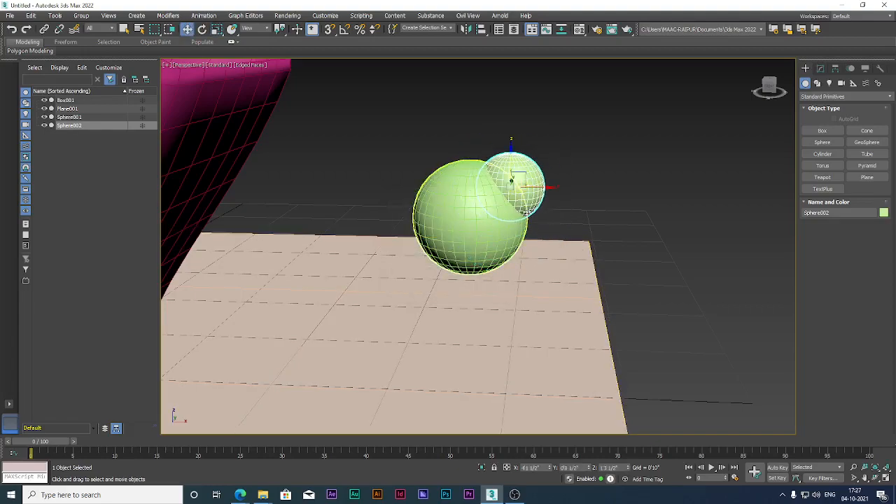
# Make two more copies of the small sphere, overlapping the far side and the underside of the large one
pyautogui.moveTo(526, 175)
pyautogui.keyDown('shift'); pyautogui.mouseDown()
pyautogui.moveTo(455, 235)
pyautogui.moveTo(435, 208)
pyautogui.moveTo(535, 260)
pyautogui.moveTo(525, 250)
pyautogui.mouseUp(); pyautogui.keyUp('shift')
pyautogui.click(450, 287)
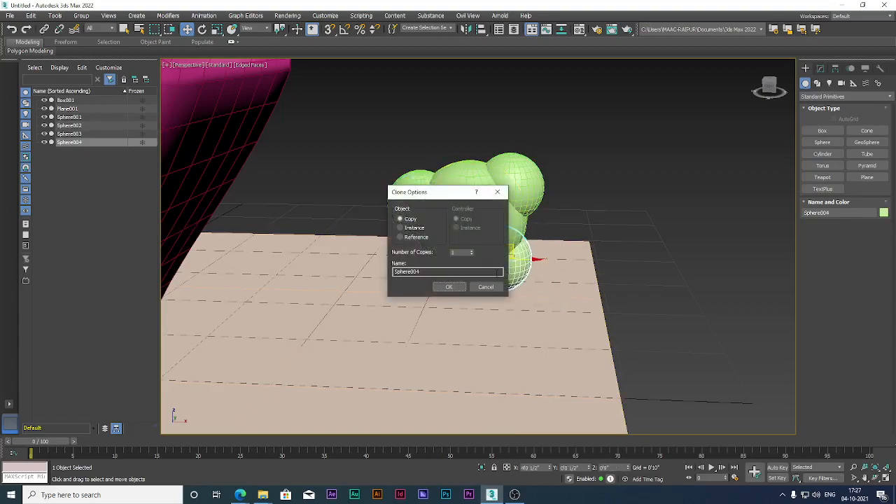
pyautogui.click(451, 287)
# Select the large central sphere and convert it to an Editable Poly
pyautogui.keyDown('alt'); pyautogui.moveTo(455, 289); pyautogui.dragTo(585, 254, button='middle'); pyautogui.keyUp('alt')
pyautogui.moveTo(565, 148); pyautogui.dragTo(378, 292)
pyautogui.click(462, 231)
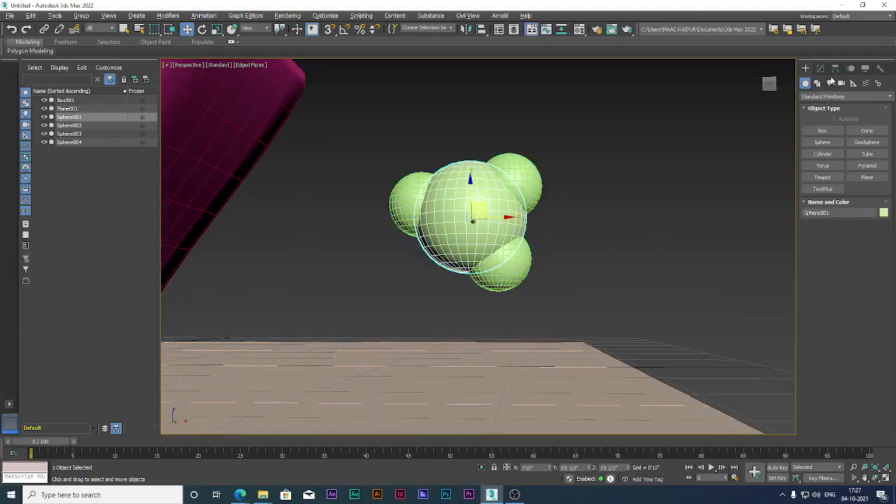
pyautogui.click(820, 68)
pyautogui.rightClick(490, 194)
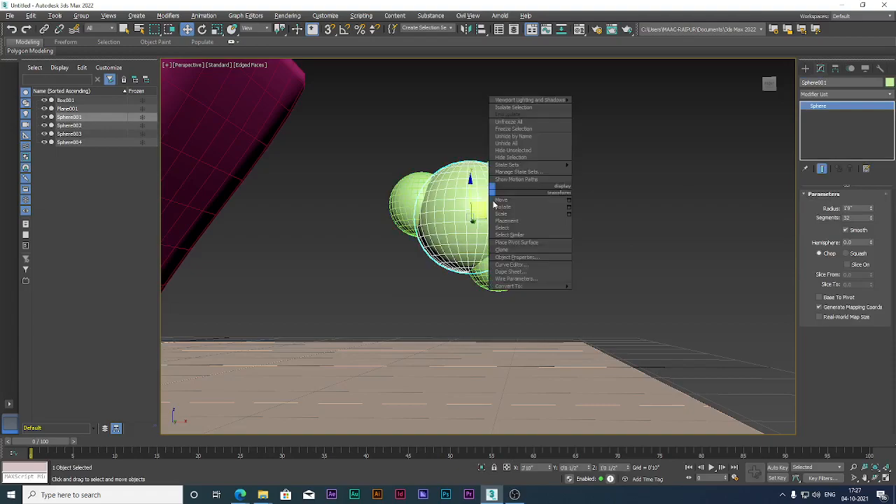
pyautogui.moveTo(563, 283)
pyautogui.click(611, 292)
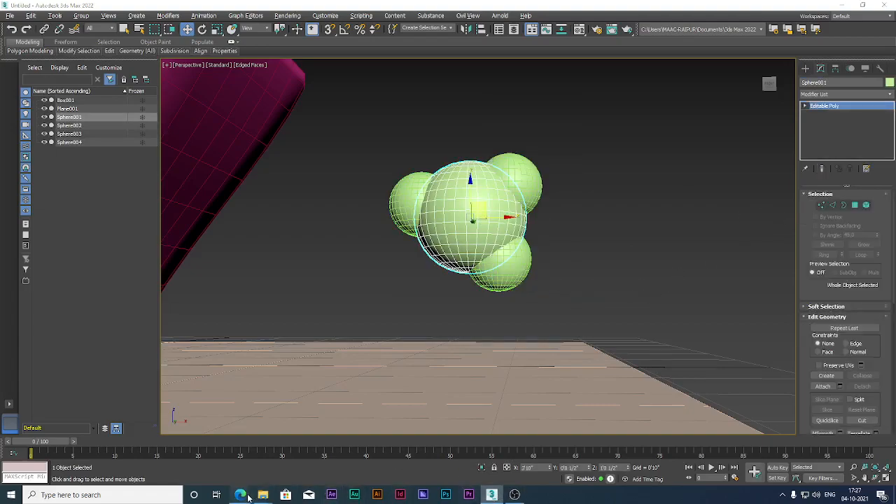
# Switch to the browser's Google Meet call to admit the waiting participant, and check the OBS recording before returning to 3ds Max
pyautogui.moveTo(249, 497)
pyautogui.click(187, 454)
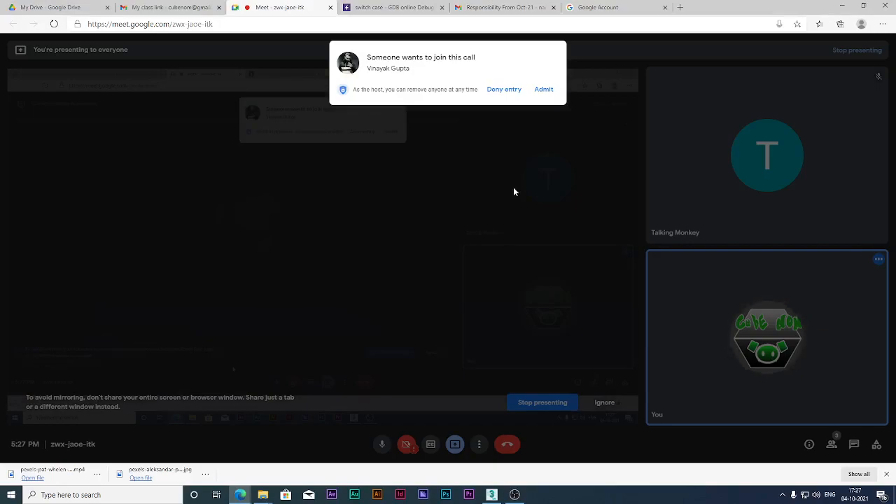
pyautogui.click(539, 89)
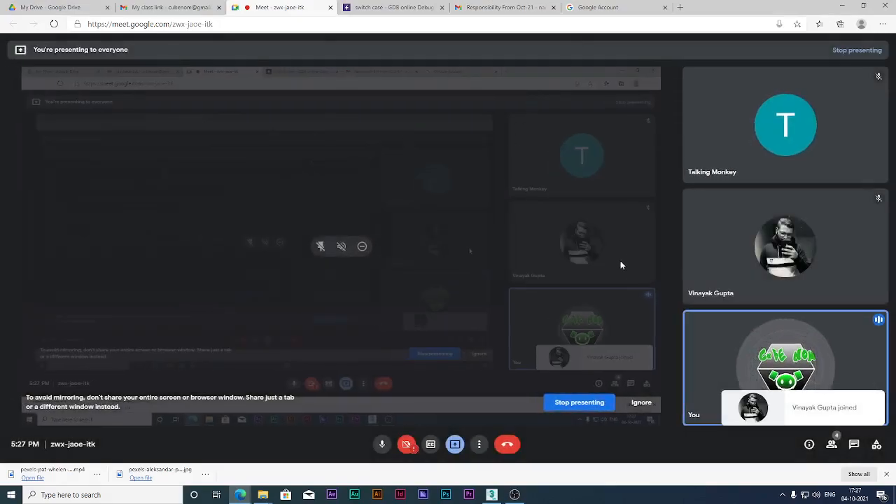
pyautogui.click(491, 495)
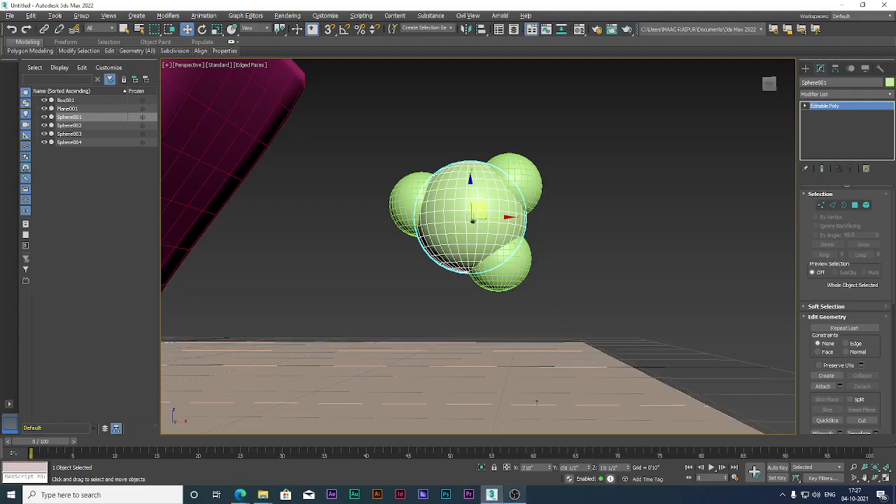
pyautogui.click(527, 497)
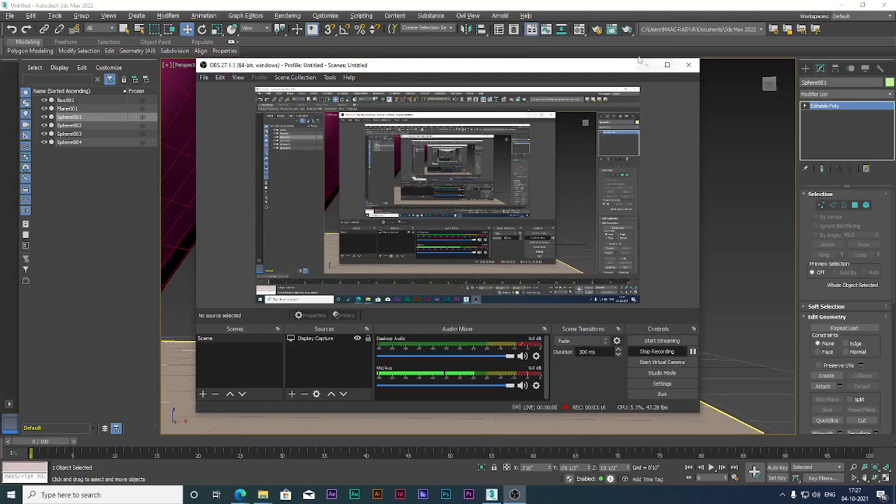
pyautogui.click(638, 68)
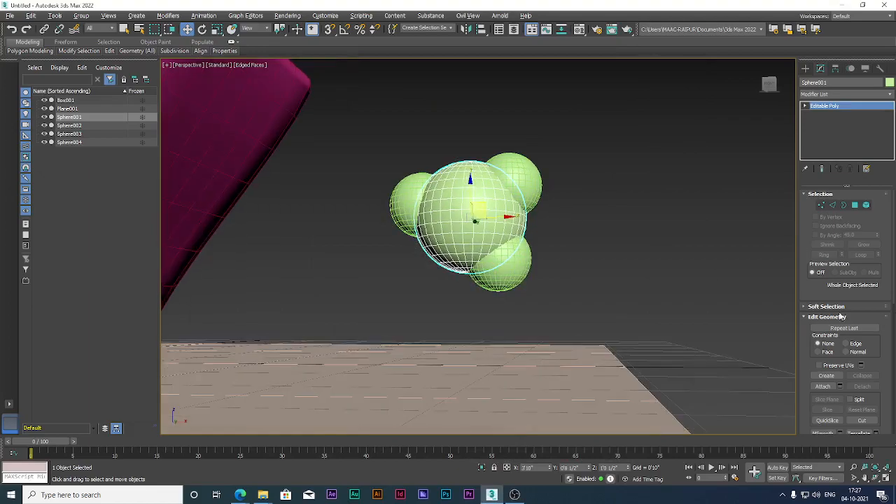
# Attach the three small spheres to the large sphere to form a single cluster object
pyautogui.scroll(-3, 810, 293)
pyautogui.click(823, 308)
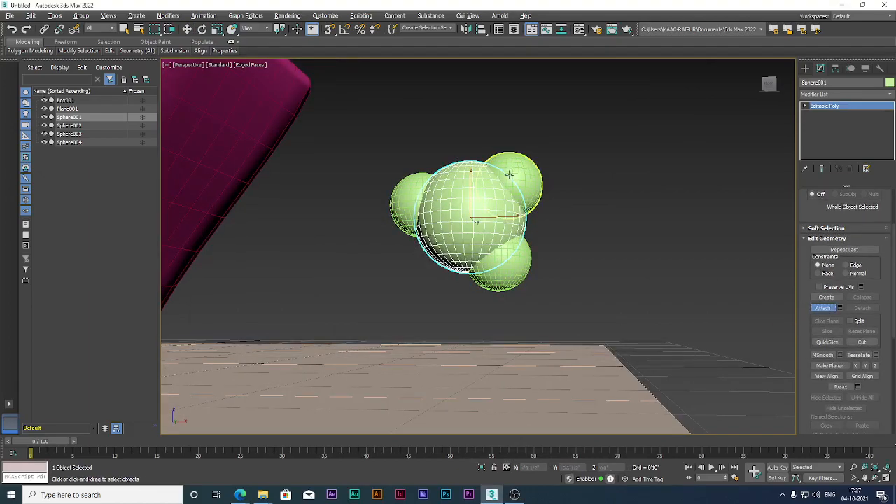
pyautogui.click(510, 174)
pyautogui.click(506, 273)
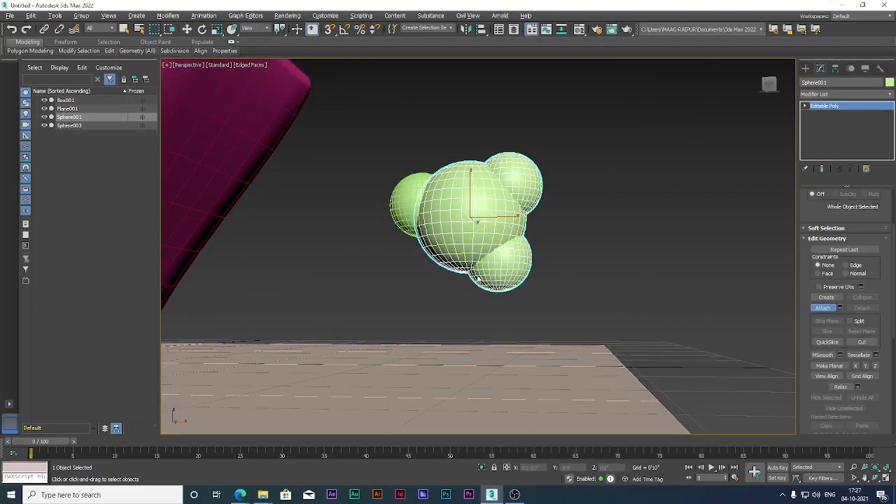
pyautogui.click(402, 204)
pyautogui.press('w')
pyautogui.click(546, 204)
# Scale down the attached sphere cluster and move it over to the pot's opening
pyautogui.keyDown('alt'); pyautogui.moveTo(545, 204); pyautogui.dragTo(532, 256, button='middle'); pyautogui.keyUp('alt')
pyautogui.click(374, 217)
pyautogui.press('r')
pyautogui.moveTo(489, 221); pyautogui.dragTo(488, 229)
pyautogui.press('w')
pyautogui.moveTo(498, 192); pyautogui.dragTo(331, 82)
pyautogui.keyDown('alt'); pyautogui.moveTo(330, 82); pyautogui.dragTo(348, 154, button='middle'); pyautogui.keyUp('alt')
pyautogui.moveTo(300, 148); pyautogui.dragTo(344, 154)
# Shrink the cluster further so it sits as a small shape just above the pot's raised rim
pyautogui.keyDown('alt'); pyautogui.moveTo(345, 155); pyautogui.dragTo(399, 171, button='middle'); pyautogui.keyUp('alt')
pyautogui.press('e')
pyautogui.press('r')
pyautogui.moveTo(385, 167); pyautogui.dragTo(236, 291)
pyautogui.press('w')
pyautogui.keyDown('alt'); pyautogui.moveTo(515, 197); pyautogui.dragTo(495, 216, button='middle'); pyautogui.keyUp('alt')
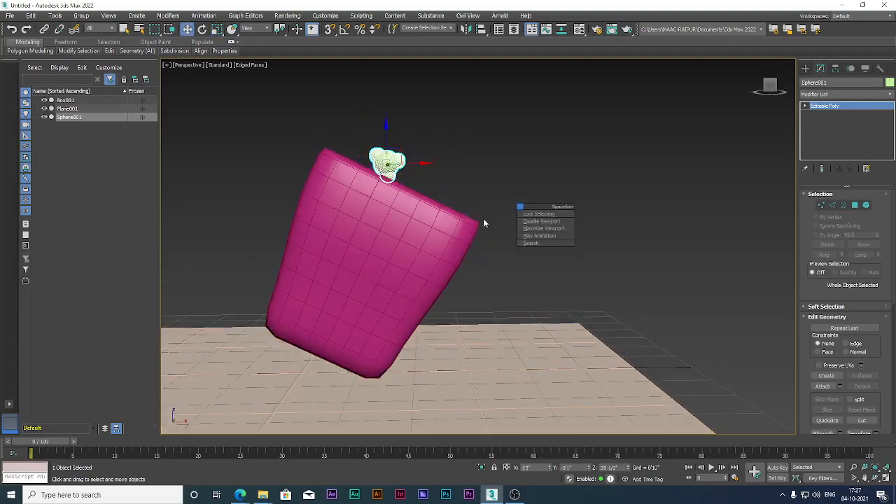
# Maximize the Front view and copy the cluster to just outside the pot's lower rim corner
pyautogui.hotkey('alt', 'w')
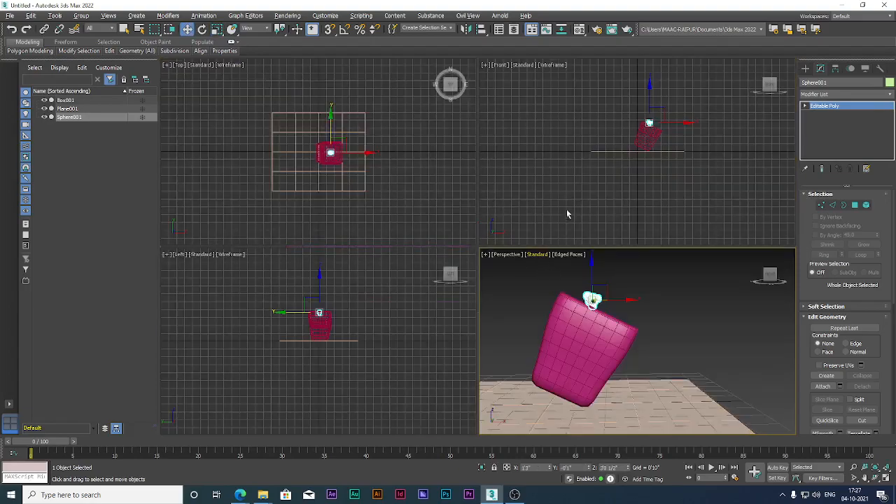
pyautogui.hotkey('alt', 'w')
pyautogui.scroll(3, 535, 233)
pyautogui.moveTo(413, 233); pyautogui.dragTo(426, 246, button='middle')
pyautogui.press('r')
pyautogui.press('w')
pyautogui.moveTo(336, 161)
pyautogui.mouseDown()
pyautogui.moveTo(339, 148)
pyautogui.moveTo(444, 182)
pyautogui.moveTo(454, 222)
pyautogui.moveTo(445, 266)
pyautogui.mouseUp()
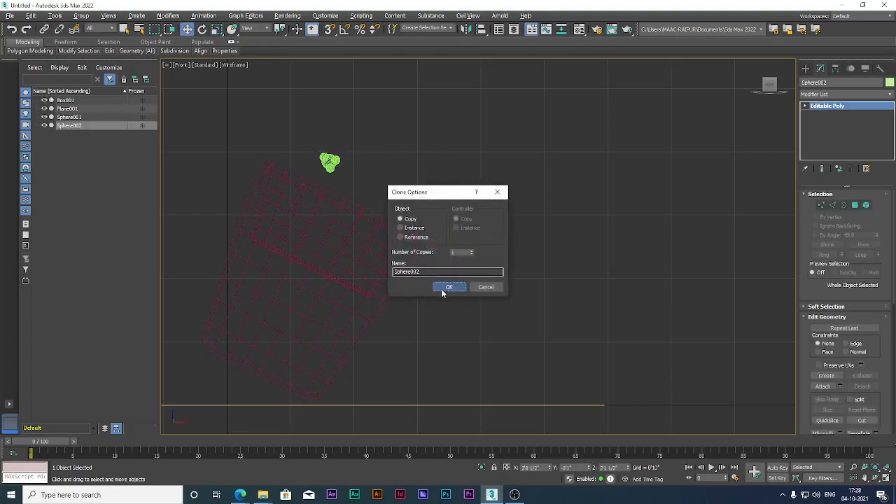
pyautogui.click(442, 289)
# Rotate the copied cluster and place a smaller copy of it directly beneath
pyautogui.press('e')
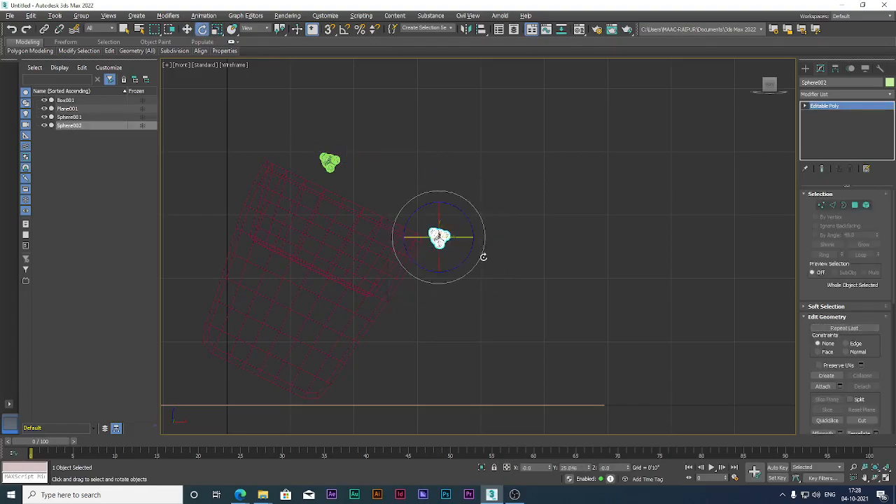
pyautogui.press('w')
pyautogui.moveTo(464, 239); pyautogui.dragTo(454, 196, button='middle')
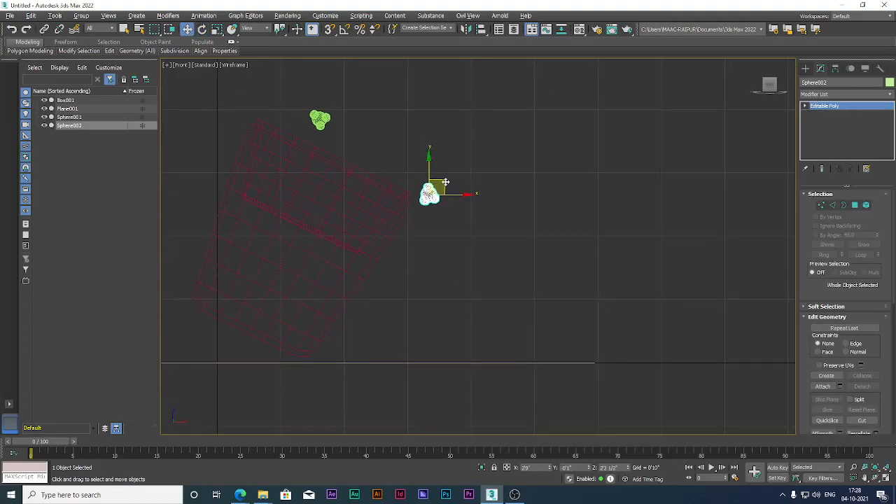
pyautogui.keyDown('shift'); pyautogui.moveTo(429, 172); pyautogui.dragTo(429, 218); pyautogui.keyUp('shift')
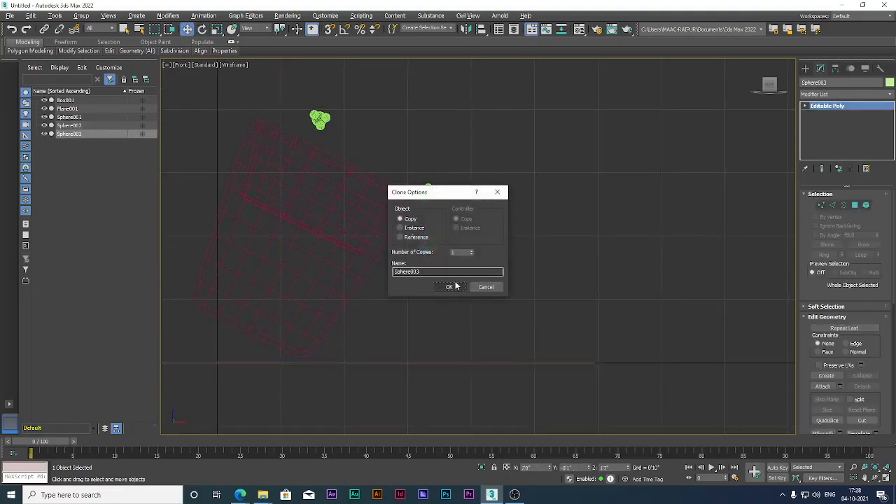
pyautogui.click(451, 286)
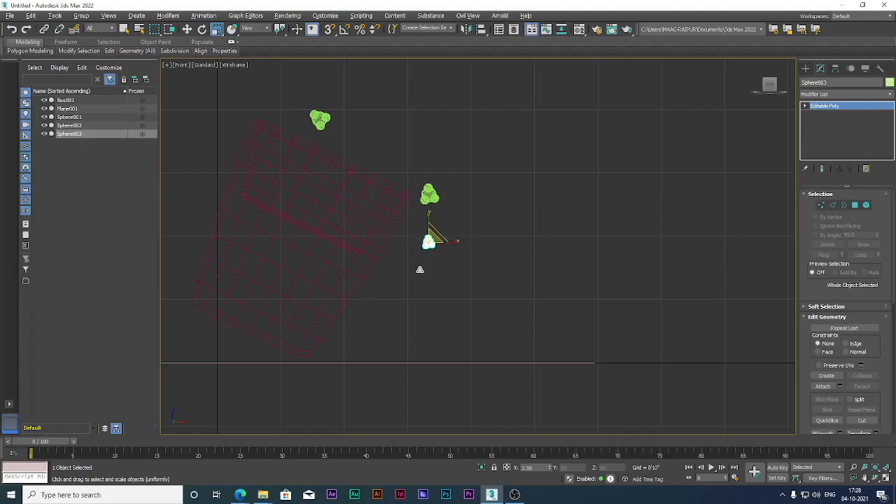
# Copy the small cluster diagonally outward and downward, then enlarge, rotate and reposition the new copy
pyautogui.moveTo(436, 235)
pyautogui.keyDown('shift'); pyautogui.mouseDown()
pyautogui.moveTo(470, 262)
pyautogui.moveTo(463, 258)
pyautogui.moveTo(526, 198)
pyautogui.moveTo(509, 224)
pyautogui.mouseUp(); pyautogui.keyUp('shift')
pyautogui.click(451, 286)
pyautogui.press('r')
pyautogui.press('e')
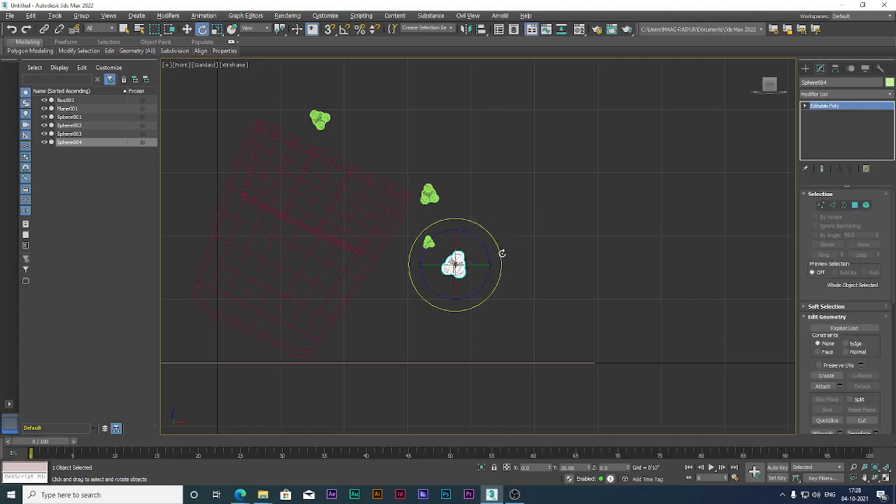
pyautogui.press('w')
pyautogui.moveTo(468, 249); pyautogui.dragTo(479, 249)
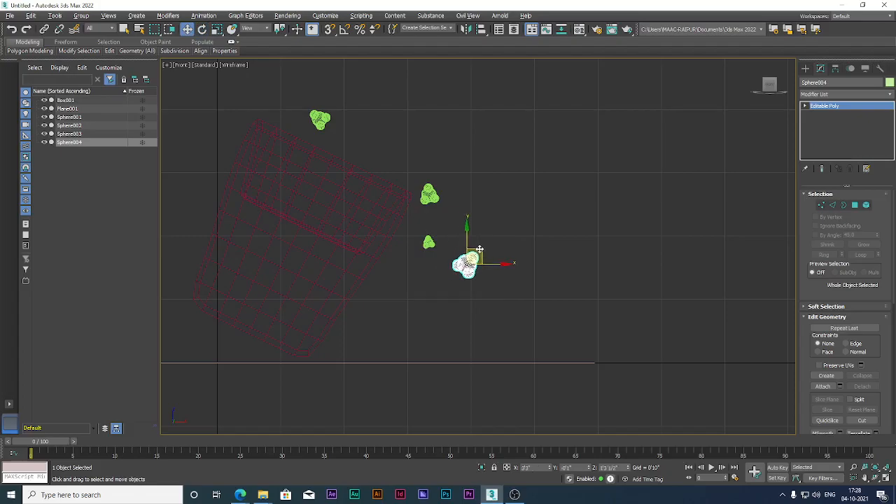
pyautogui.click(498, 218)
# Return to the Perspective view and offset the copied clusters sideways so they scatter across the pot's width
pyautogui.hotkey('alt', 'w')
pyautogui.hotkey('alt', 'w')
pyautogui.keyDown('alt'); pyautogui.moveTo(585, 293); pyautogui.dragTo(550, 322, button='middle'); pyautogui.keyUp('alt')
pyautogui.click(449, 262)
pyautogui.moveTo(448, 262); pyautogui.dragTo(445, 301)
pyautogui.click(451, 294)
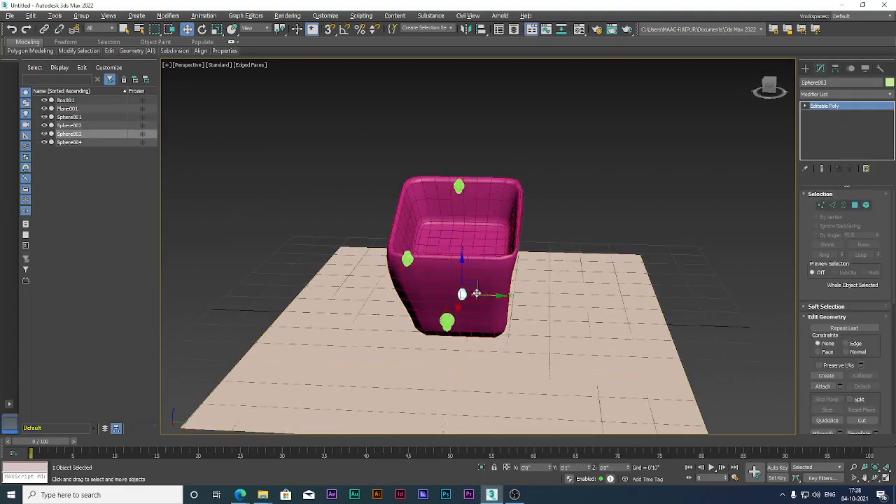
pyautogui.click(409, 259)
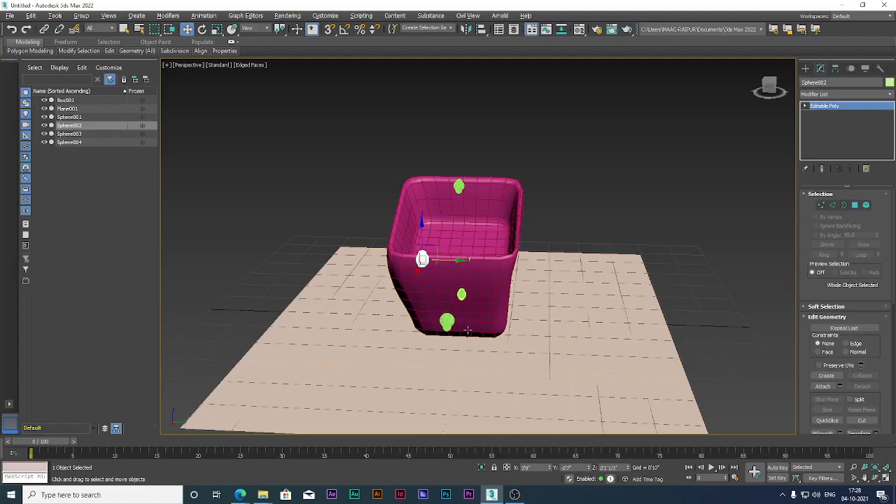
pyautogui.click(447, 322)
pyautogui.keyDown('alt'); pyautogui.moveTo(458, 322); pyautogui.dragTo(560, 296, button='middle'); pyautogui.keyUp('alt')
pyautogui.click(474, 319)
# Select the pot and examine it together with the scattered clusters from several angles
pyautogui.keyDown('alt'); pyautogui.moveTo(474, 320); pyautogui.dragTo(441, 247, button='middle'); pyautogui.keyUp('alt')
pyautogui.scroll(5, 520, 264)
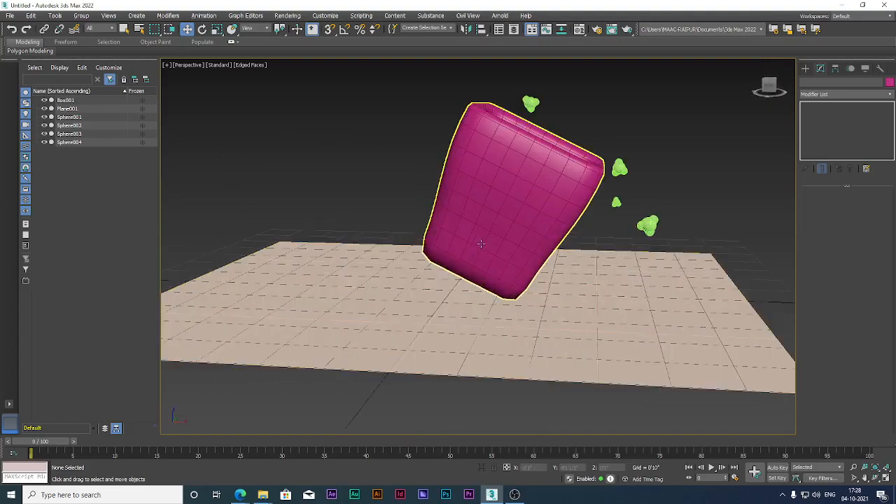
pyautogui.click(454, 257)
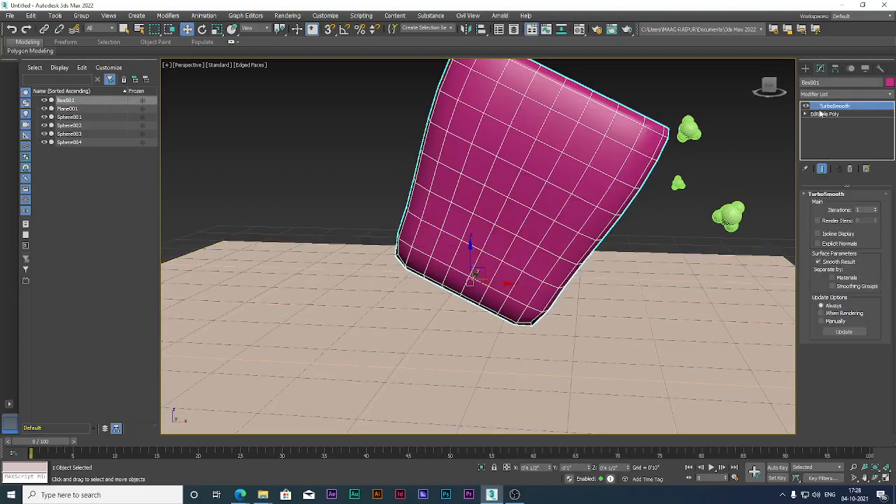
pyautogui.scroll(-2, 617, 238)
pyautogui.keyDown('alt'); pyautogui.moveTo(616, 238); pyautogui.dragTo(556, 240, button='middle'); pyautogui.keyUp('alt')
pyautogui.scroll(-4, 586, 245)
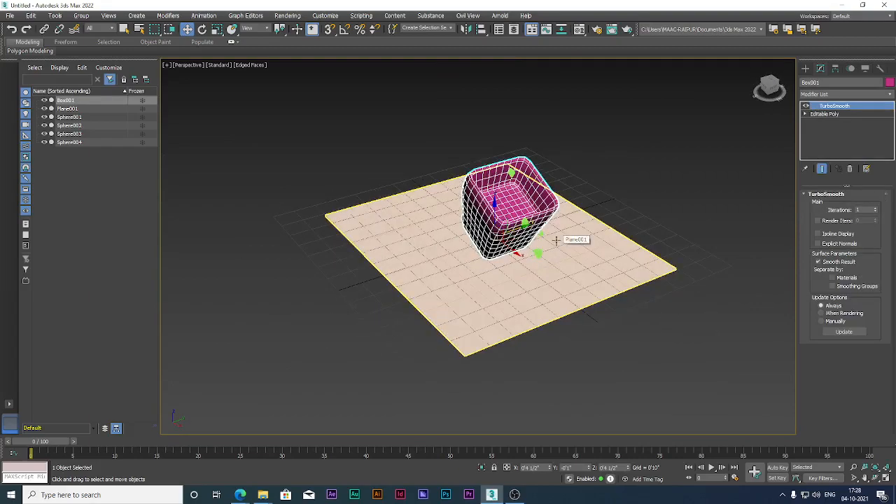
pyautogui.keyDown('alt'); pyautogui.moveTo(554, 239); pyautogui.dragTo(628, 232, button='middle'); pyautogui.keyUp('alt')
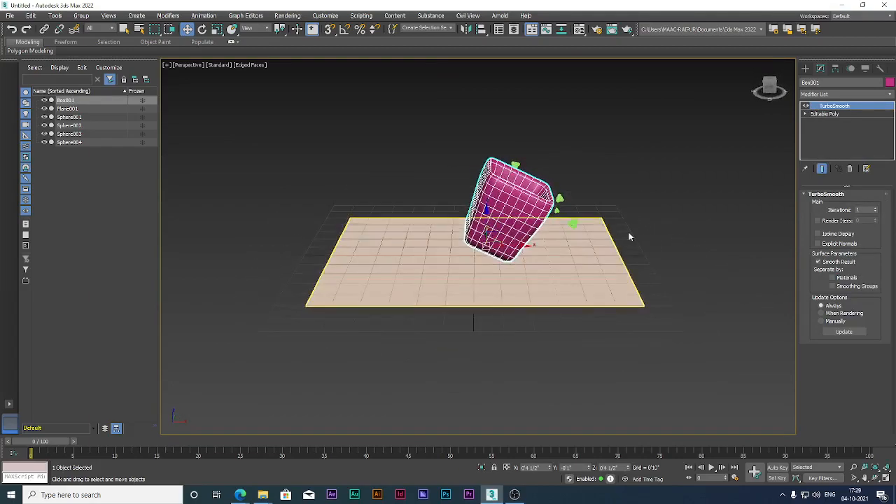
# Deselect the pot and turn off the edged-faces display in the Perspective view
pyautogui.click(629, 174)
pyautogui.moveTo(630, 174)
pyautogui.keyDown('alt'); pyautogui.mouseDown(button='middle')
pyautogui.moveTo(587, 228)
pyautogui.moveTo(572, 211)
pyautogui.moveTo(543, 217)
pyautogui.moveTo(585, 218)
pyautogui.moveTo(606, 231)
pyautogui.moveTo(562, 249)
pyautogui.mouseUp(button='middle'); pyautogui.keyUp('alt')
pyautogui.scroll(4, 571, 212)
pyautogui.press('F4')
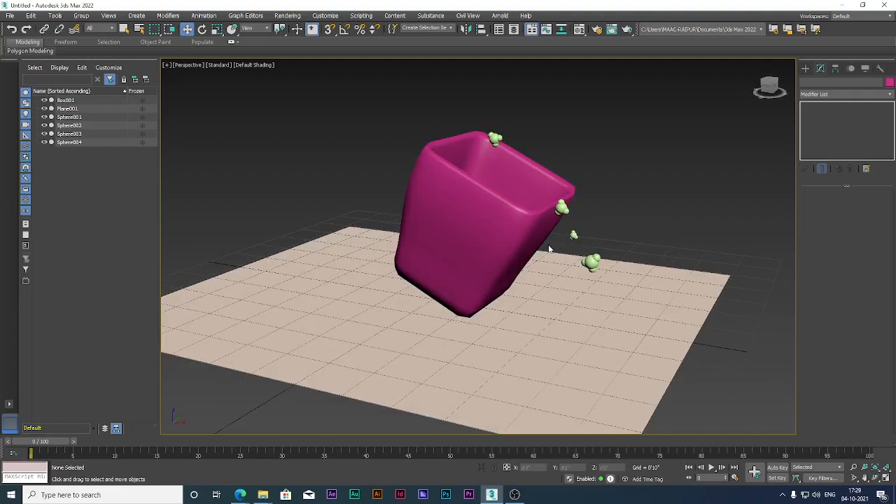
# Create a flat cylinder on the ground plane beside the pot and turn on the edged-faces display
pyautogui.click(805, 68)
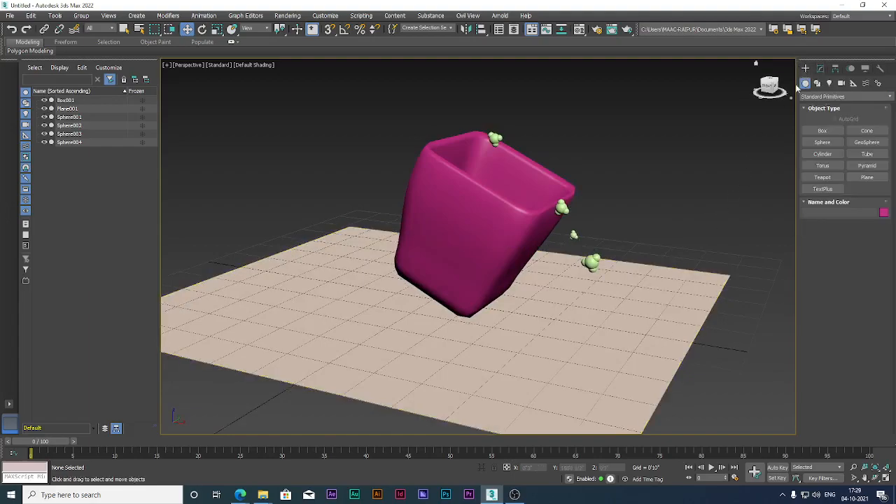
pyautogui.click(833, 154)
pyautogui.keyDown('alt'); pyautogui.moveTo(492, 231); pyautogui.dragTo(549, 235, button='middle'); pyautogui.keyUp('alt')
pyautogui.moveTo(475, 245); pyautogui.dragTo(519, 225)
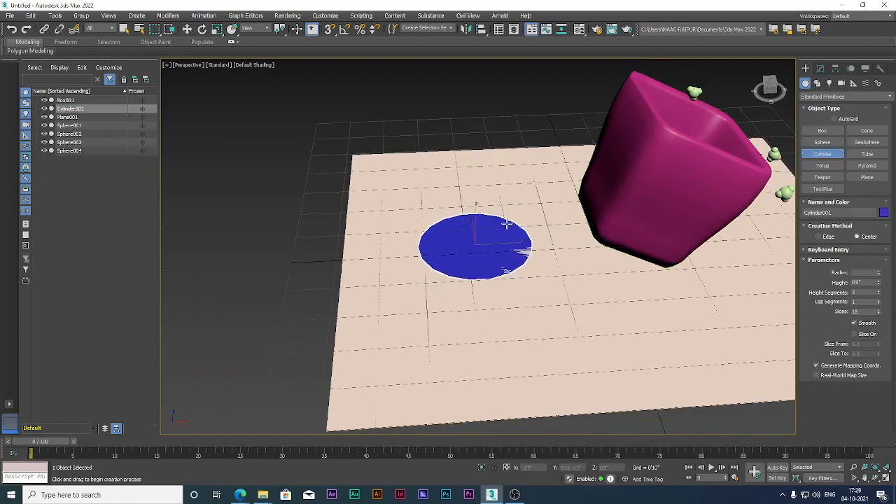
pyautogui.press('w')
pyautogui.keyDown('alt'); pyautogui.moveTo(508, 238); pyautogui.dragTo(493, 240, button='middle'); pyautogui.keyUp('alt')
pyautogui.press('F4')
pyautogui.scroll(3, 503, 242)
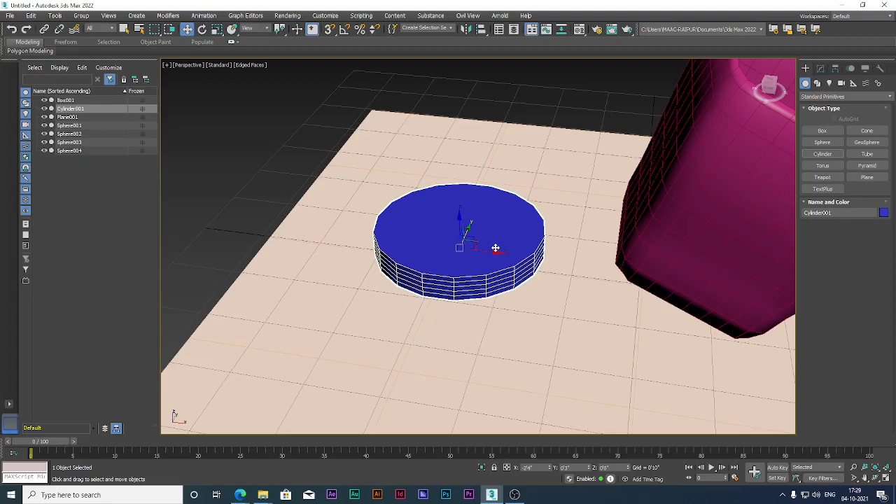
# Convert the new cylinder to an Editable Poly
pyautogui.moveTo(537, 229)
pyautogui.keyDown('alt'); pyautogui.mouseDown(button='middle')
pyautogui.moveTo(506, 224)
pyautogui.moveTo(529, 228)
pyautogui.mouseUp(button='middle'); pyautogui.keyUp('alt')
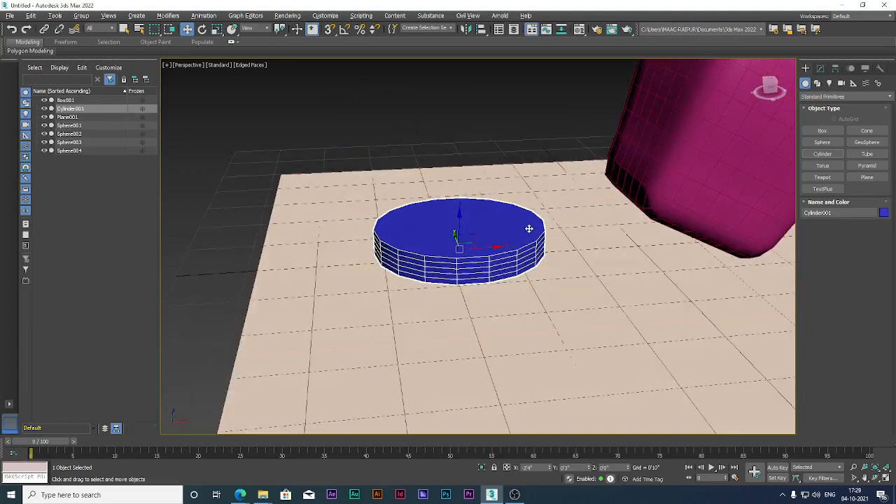
pyautogui.scroll(2, 519, 225)
pyautogui.rightClick(467, 263)
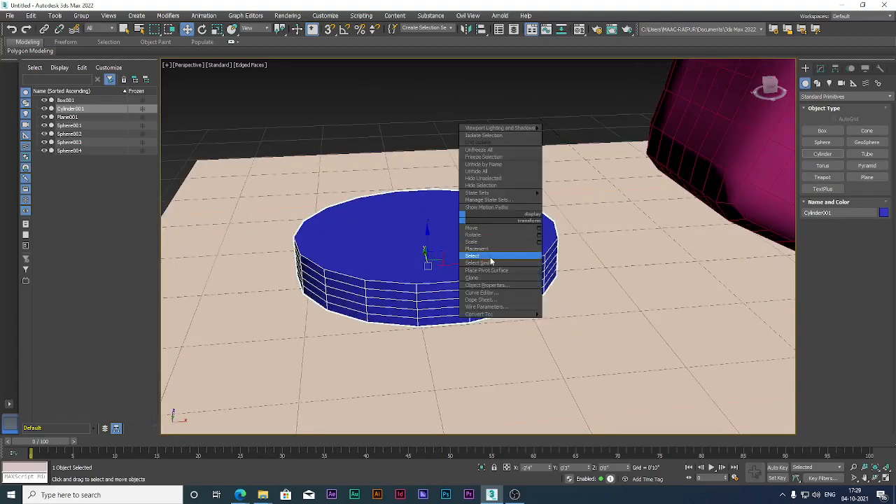
pyautogui.moveTo(494, 314)
pyautogui.click(560, 323)
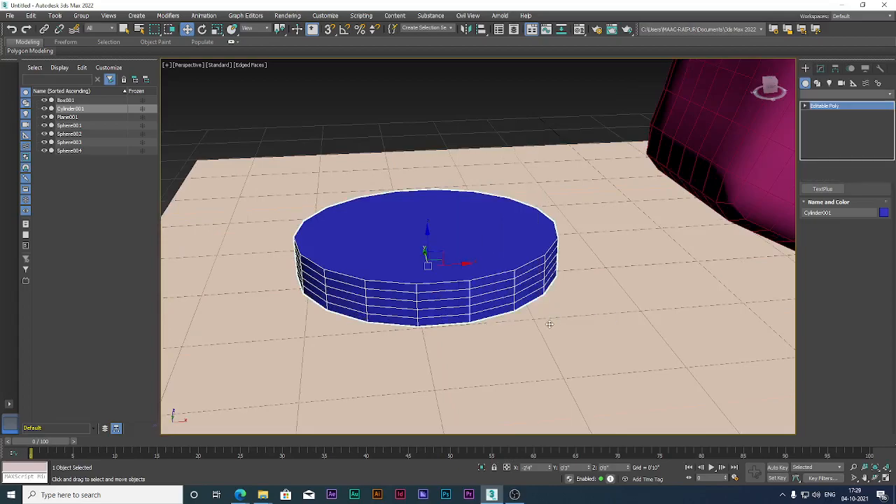
# Inset the cylinder's top polygon by scaling and lower the inner face to hollow it into a shallow round dish
pyautogui.click(855, 205)
pyautogui.keyDown('alt'); pyautogui.moveTo(494, 202); pyautogui.dragTo(429, 254, button='middle'); pyautogui.keyUp('alt')
pyautogui.click(415, 246)
pyautogui.press('r')
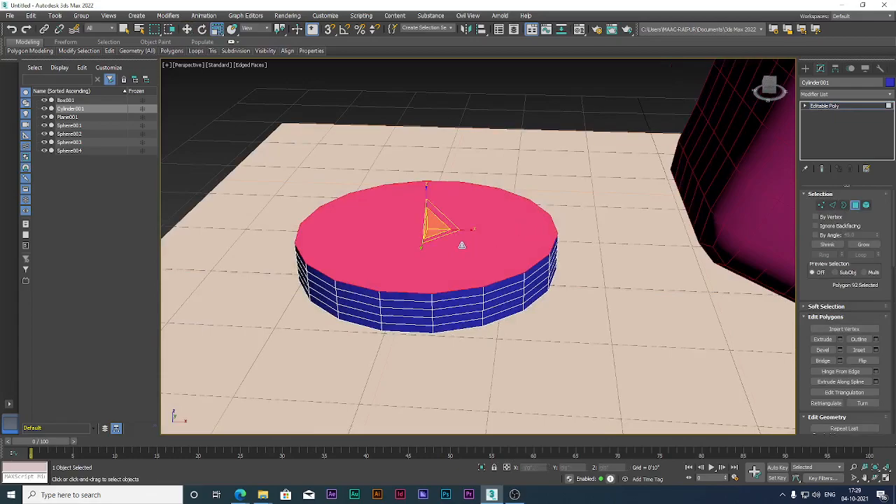
pyautogui.moveTo(435, 229); pyautogui.dragTo(434, 242)
pyautogui.keyDown('alt'); pyautogui.moveTo(434, 241); pyautogui.dragTo(426, 208, button='middle'); pyautogui.keyUp('alt')
pyautogui.press('w')
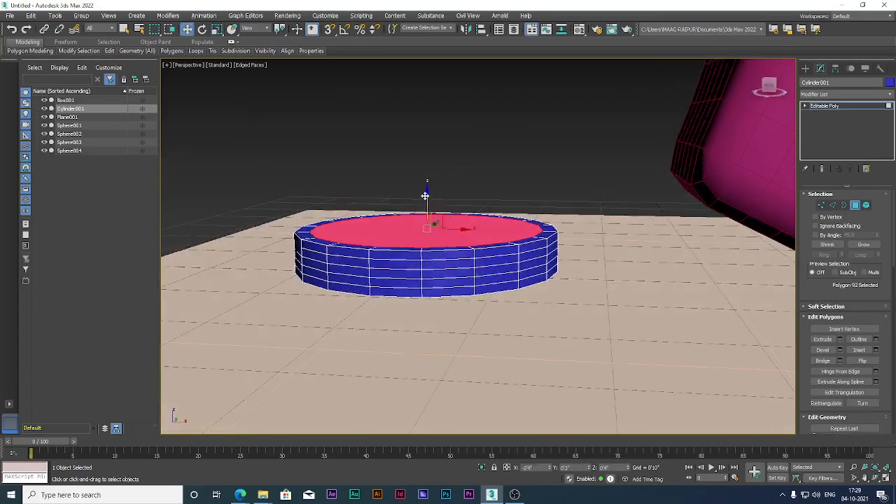
pyautogui.moveTo(426, 208); pyautogui.dragTo(435, 242)
pyautogui.click(820, 106)
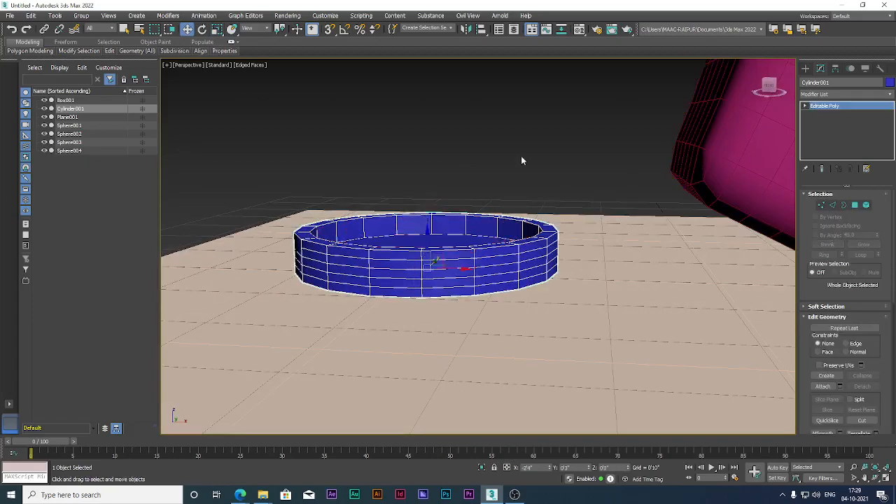
# Scale the whole dish taller, rotate it slightly and deselect it
pyautogui.press('r')
pyautogui.moveTo(427, 248); pyautogui.dragTo(421, 192)
pyautogui.press('e')
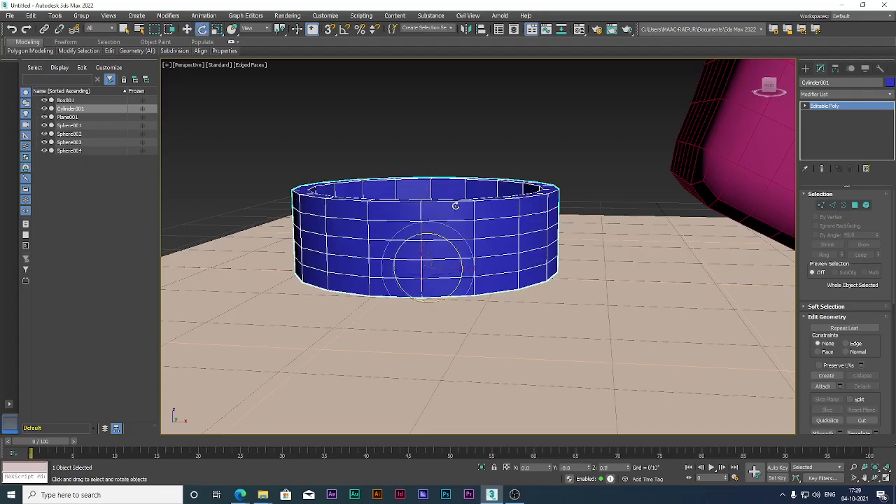
pyautogui.moveTo(419, 247); pyautogui.dragTo(431, 223)
pyautogui.press('w')
pyautogui.keyDown('alt'); pyautogui.moveTo(468, 190); pyautogui.dragTo(475, 214, button='middle'); pyautogui.keyUp('alt')
pyautogui.scroll(-1, 513, 108)
pyautogui.click(515, 109)
pyautogui.scroll(-7, 539, 114)
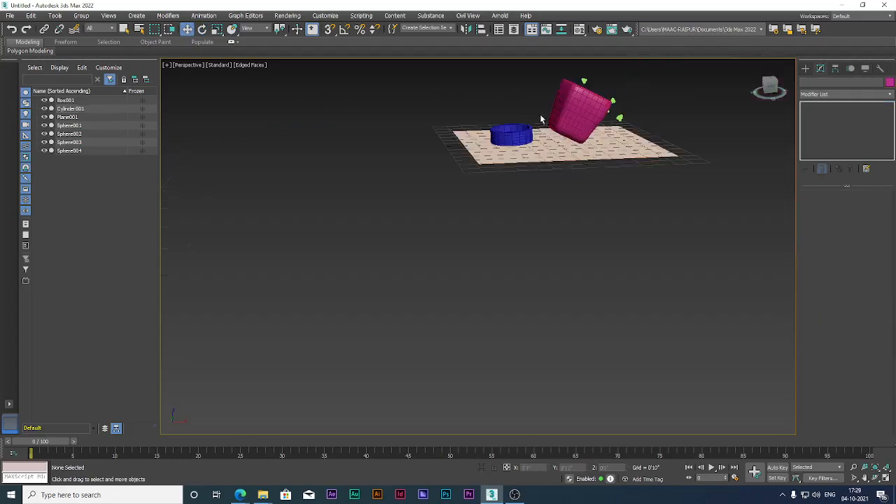
pyautogui.keyDown('alt'); pyautogui.moveTo(581, 152); pyautogui.dragTo(602, 210, button='middle'); pyautogui.keyUp('alt')
pyautogui.scroll(3, 602, 210)
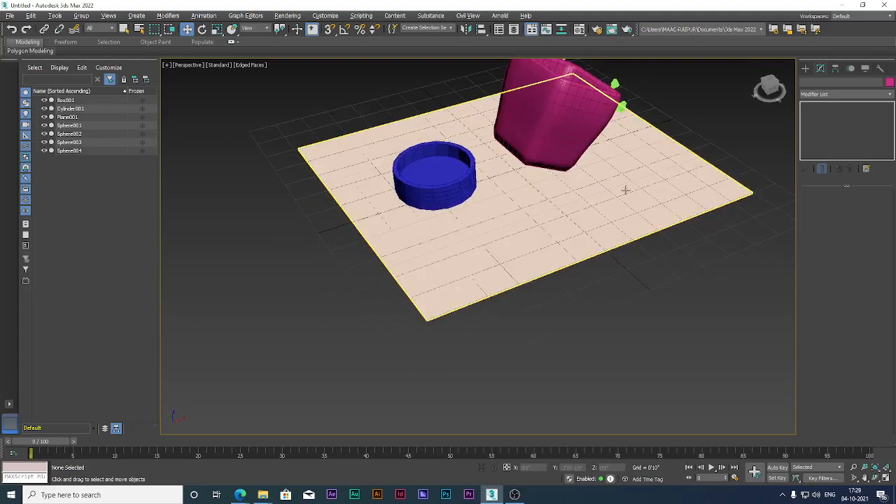
# Create a small four-by-four-segment plane within the round dish's footprint
pyautogui.click(805, 67)
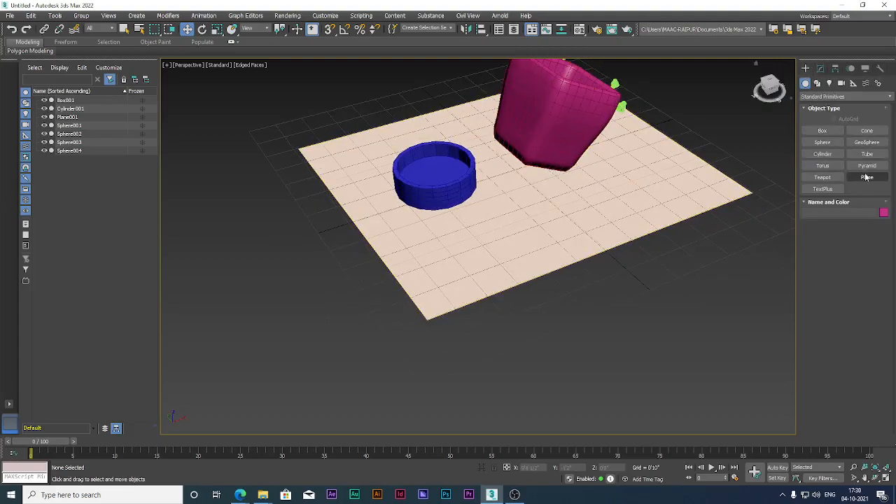
pyautogui.click(866, 177)
pyautogui.keyDown('alt'); pyautogui.moveTo(490, 172); pyautogui.dragTo(440, 168, button='middle'); pyautogui.keyUp('alt')
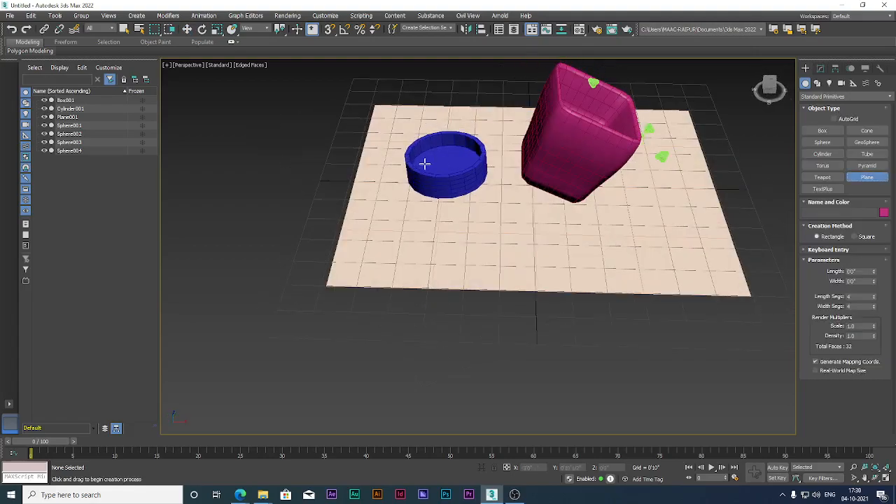
pyautogui.hotkey('alt', 'w')
pyautogui.hotkey('alt', 'w')
pyautogui.scroll(3, 328, 240)
pyautogui.moveTo(310, 210); pyautogui.dragTo(371, 276)
pyautogui.press('w')
pyautogui.hotkey('alt', 'w')
pyautogui.hotkey('alt', 'w')
# Raise the small plane above the dish's rim and convert it to an Editable Poly
pyautogui.keyDown('alt'); pyautogui.moveTo(472, 189); pyautogui.dragTo(468, 210, button='middle'); pyautogui.keyUp('alt')
pyautogui.scroll(3, 476, 212)
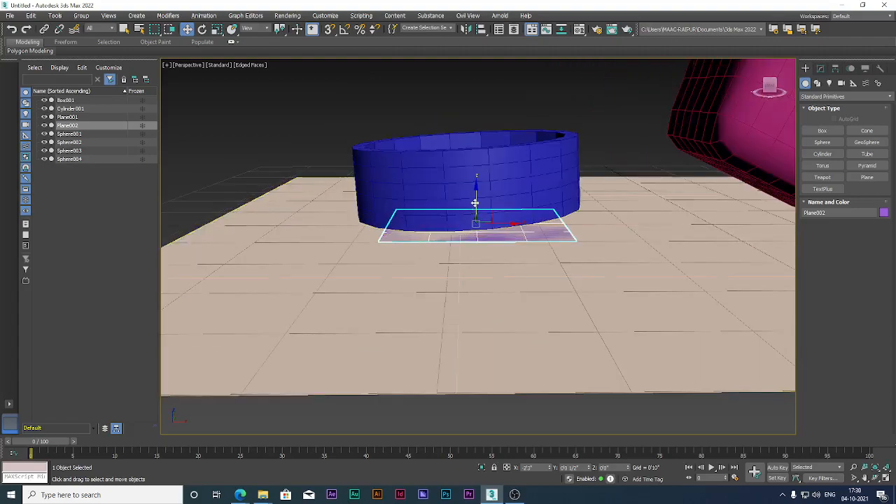
pyautogui.moveTo(476, 201); pyautogui.dragTo(459, 98)
pyautogui.keyDown('alt'); pyautogui.moveTo(459, 98); pyautogui.dragTo(493, 136, button='middle'); pyautogui.keyUp('alt')
pyautogui.rightClick(493, 137)
pyautogui.click(598, 333)
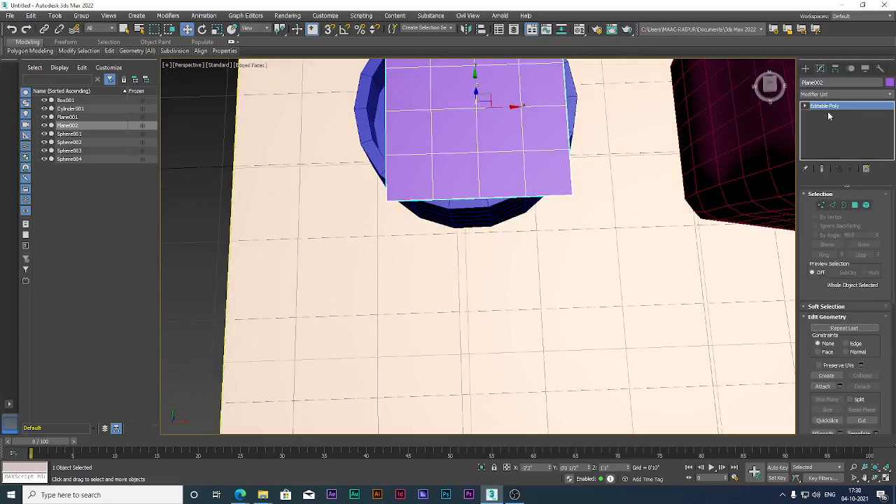
# Move the plane's outer vertices in and out to give it an irregular, jagged outline around the dish
pyautogui.click(821, 205)
pyautogui.keyDown('alt'); pyautogui.moveTo(597, 176); pyautogui.dragTo(620, 181, button='middle'); pyautogui.keyUp('alt')
pyautogui.click(414, 214)
pyautogui.moveTo(428, 223); pyautogui.dragTo(380, 222)
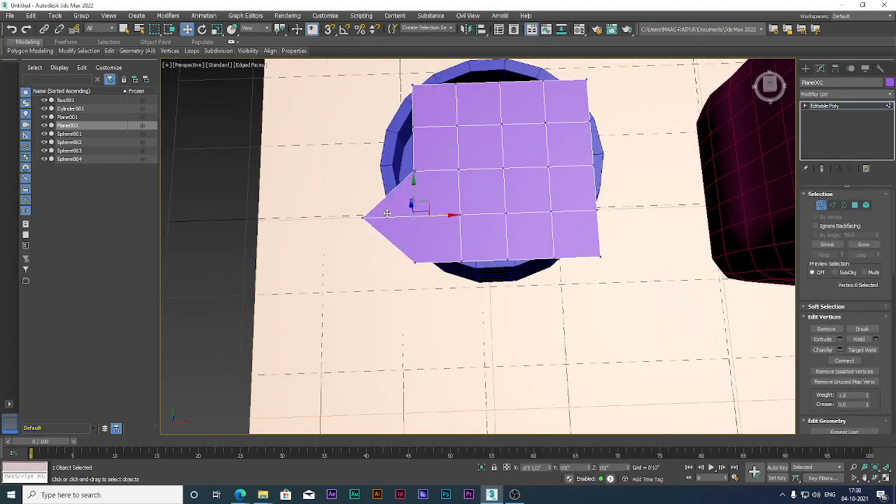
pyautogui.moveTo(443, 126); pyautogui.dragTo(419, 127)
pyautogui.moveTo(419, 127); pyautogui.dragTo(410, 190, button='middle')
pyautogui.moveTo(415, 139); pyautogui.dragTo(479, 154)
pyautogui.click(577, 142)
pyautogui.moveTo(592, 132); pyautogui.dragTo(572, 139)
pyautogui.moveTo(612, 218); pyautogui.dragTo(568, 248)
pyautogui.moveTo(616, 225); pyautogui.dragTo(664, 226)
pyautogui.moveTo(603, 273); pyautogui.dragTo(583, 278)
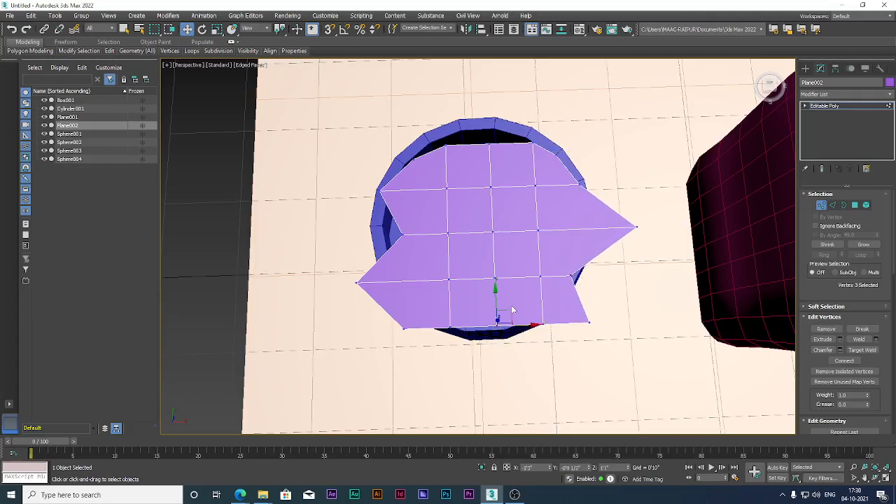
pyautogui.moveTo(501, 304); pyautogui.dragTo(498, 339)
# Lower the whole jagged plane onto the dish's rim
pyautogui.press('3')
pyautogui.keyDown('alt'); pyautogui.moveTo(538, 317); pyautogui.dragTo(557, 257, button='middle'); pyautogui.keyUp('alt')
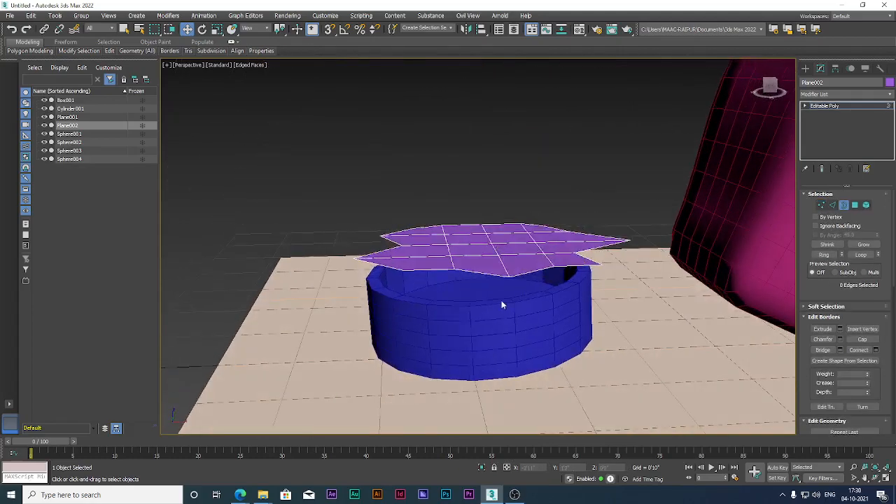
pyautogui.click(821, 205)
pyautogui.keyDown('alt'); pyautogui.moveTo(510, 240); pyautogui.dragTo(402, 242, button='middle'); pyautogui.keyUp('alt')
pyautogui.click(831, 109)
pyautogui.moveTo(401, 242); pyautogui.dragTo(452, 243)
pyautogui.keyDown('alt'); pyautogui.moveTo(452, 242); pyautogui.dragTo(438, 259, button='middle'); pyautogui.keyUp('alt')
# Select all of the jagged plane's polygons and offset them upward with a narrow side band to give the sheet thickness
pyautogui.press('4')
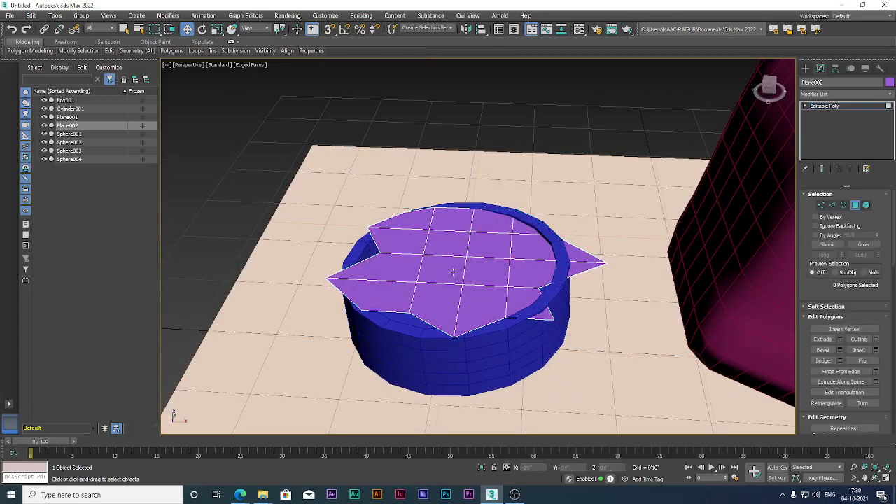
pyautogui.doubleClick(431, 261)
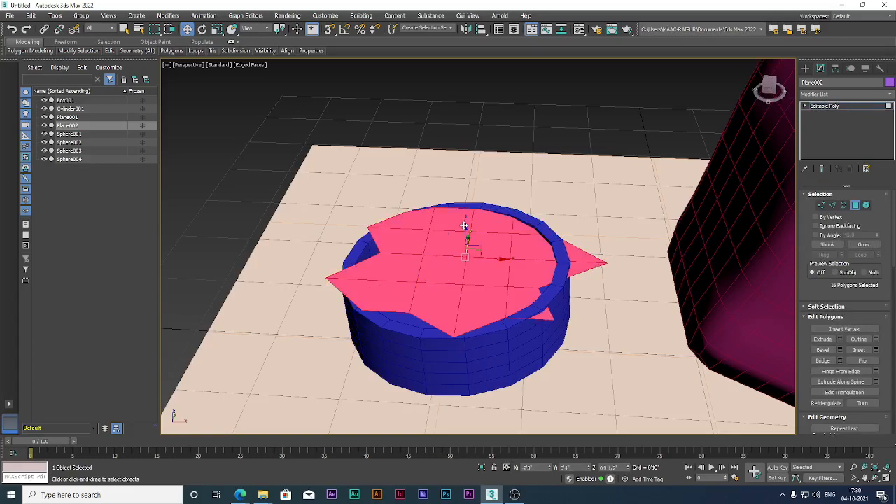
pyautogui.moveTo(464, 224); pyautogui.dragTo(468, 253)
pyautogui.press('r')
pyautogui.keyDown('alt'); pyautogui.moveTo(406, 322); pyautogui.dragTo(445, 256, button='middle'); pyautogui.keyUp('alt')
pyautogui.press('w')
pyautogui.moveTo(464, 224); pyautogui.dragTo(465, 221)
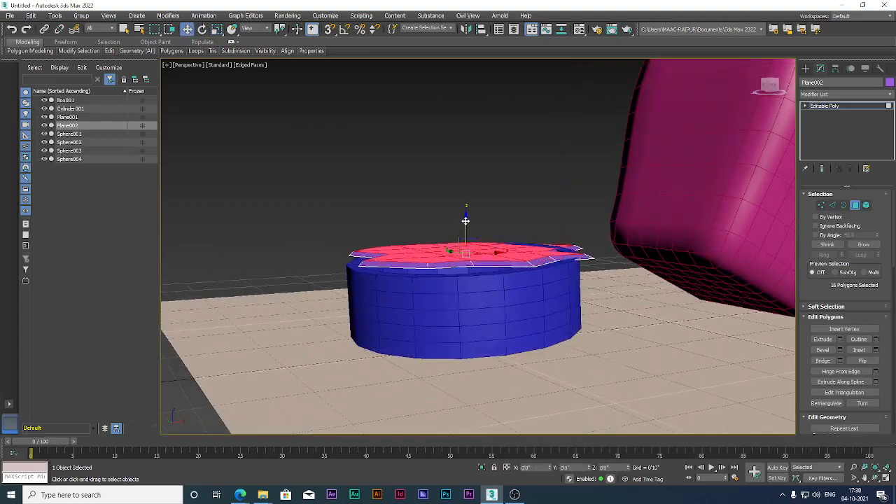
pyautogui.keyDown('alt'); pyautogui.moveTo(435, 260); pyautogui.dragTo(434, 270, button='middle'); pyautogui.keyUp('alt')
# Ring-select the sheet's side edges, connect them with a new edge loop and scale that loop
pyautogui.press('2')
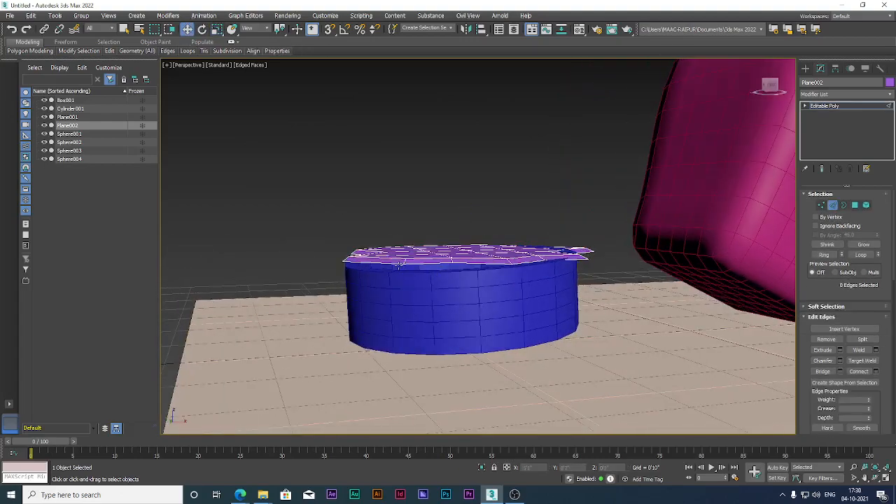
pyautogui.click(404, 260)
pyautogui.keyDown('alt'); pyautogui.moveTo(484, 292); pyautogui.dragTo(786, 263, button='middle'); pyautogui.keyUp('alt')
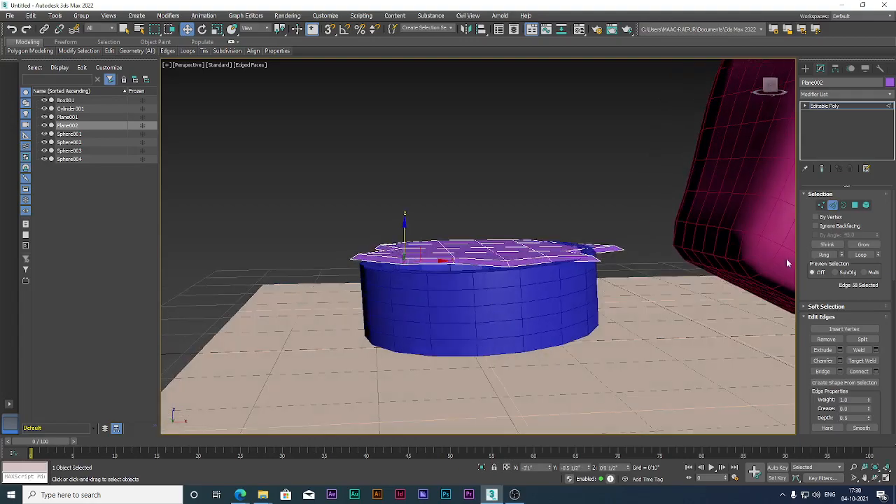
pyautogui.click(831, 256)
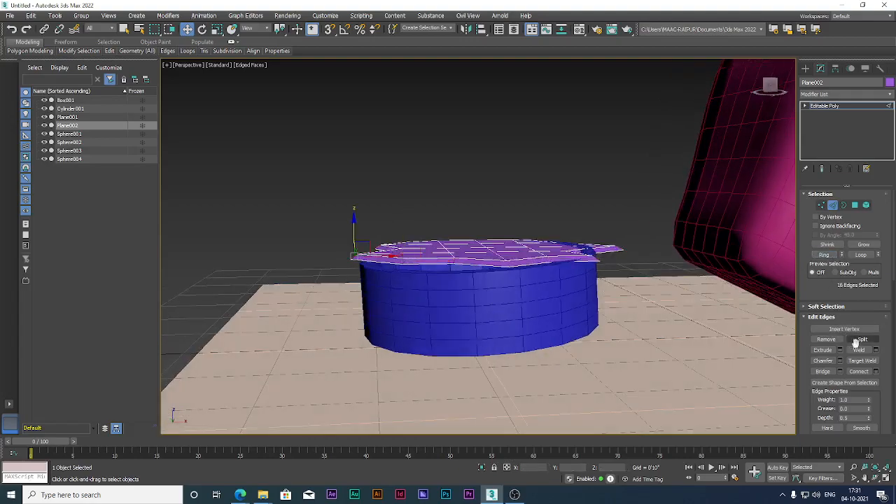
pyautogui.click(875, 372)
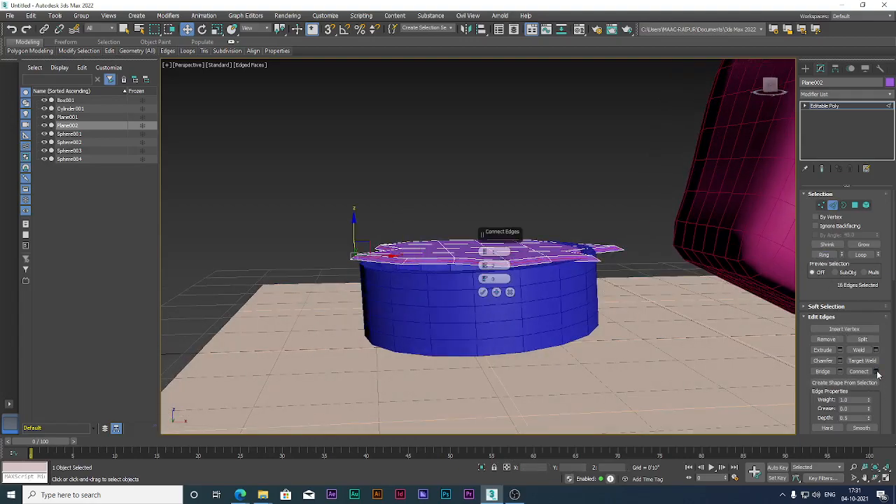
pyautogui.click(483, 292)
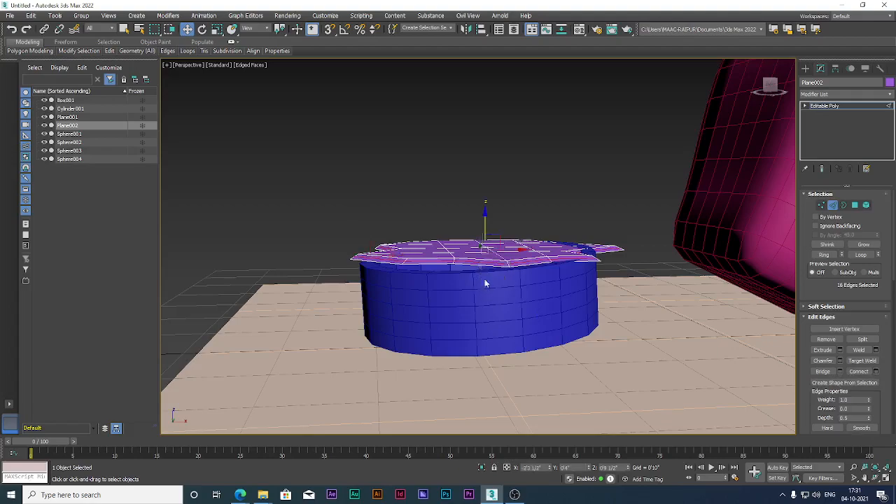
pyautogui.press('r')
pyautogui.moveTo(487, 240); pyautogui.dragTo(493, 233)
pyautogui.press('w')
pyautogui.keyDown('alt'); pyautogui.moveTo(493, 233); pyautogui.dragTo(479, 323, button='middle'); pyautogui.keyUp('alt')
pyautogui.click(838, 106)
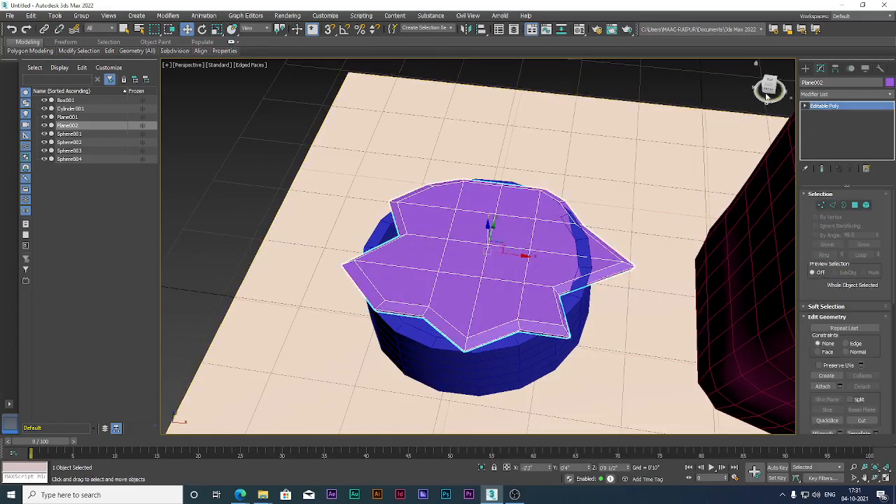
# Apply a TurboSmooth modifier to the sheet with 4 iterations
pyautogui.click(832, 94)
pyautogui.scroll(-10, 833, 280)
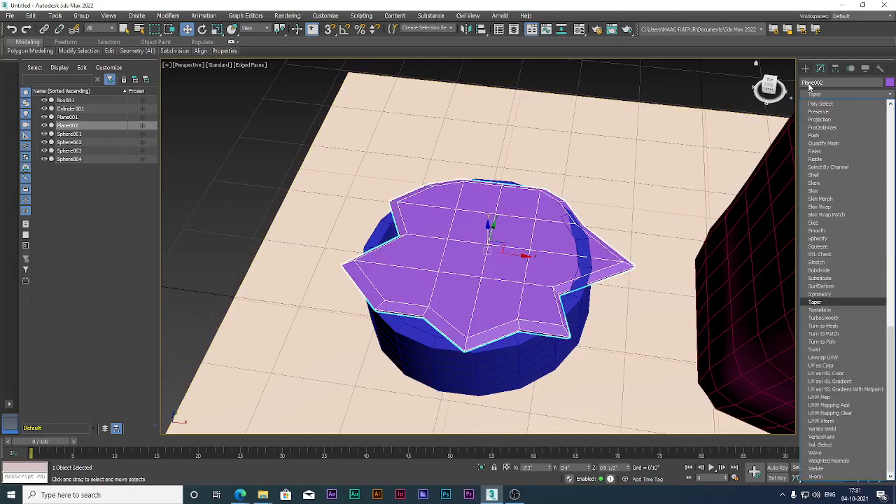
pyautogui.click(823, 318)
pyautogui.click(865, 210)
pyautogui.write('3')
pyautogui.press('Return')
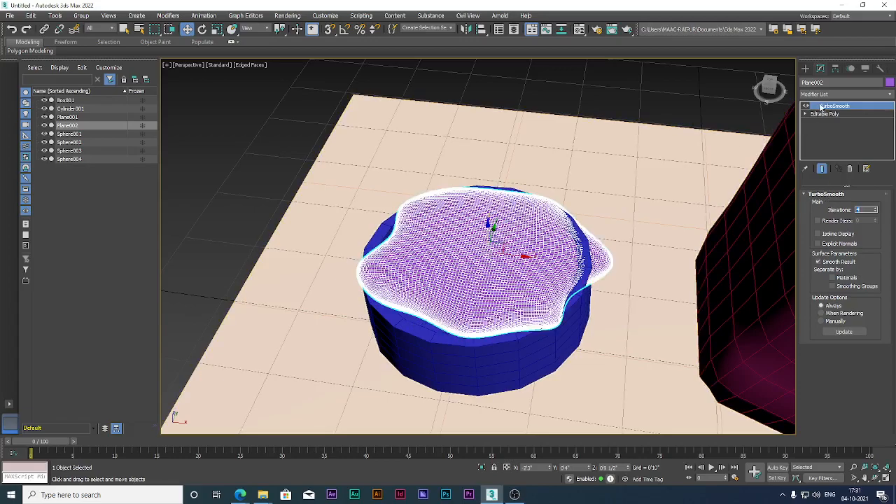
# Rotate and reposition the smoothed sheet so it tilts off one side of the dish like an opened lid
pyautogui.press('e')
pyautogui.moveTo(501, 212); pyautogui.dragTo(402, 240)
pyautogui.press('w')
pyautogui.keyDown('alt'); pyautogui.moveTo(402, 240); pyautogui.dragTo(356, 210, button='middle'); pyautogui.keyUp('alt')
pyautogui.press('e')
pyautogui.moveTo(357, 210)
pyautogui.mouseDown()
pyautogui.moveTo(364, 223)
pyautogui.moveTo(353, 202)
pyautogui.mouseUp()
pyautogui.press('w')
pyautogui.keyDown('alt'); pyautogui.moveTo(353, 201); pyautogui.dragTo(371, 194, button='middle'); pyautogui.keyUp('alt')
pyautogui.moveTo(372, 189)
pyautogui.mouseDown()
pyautogui.moveTo(371, 199)
pyautogui.moveTo(372, 192)
pyautogui.mouseUp()
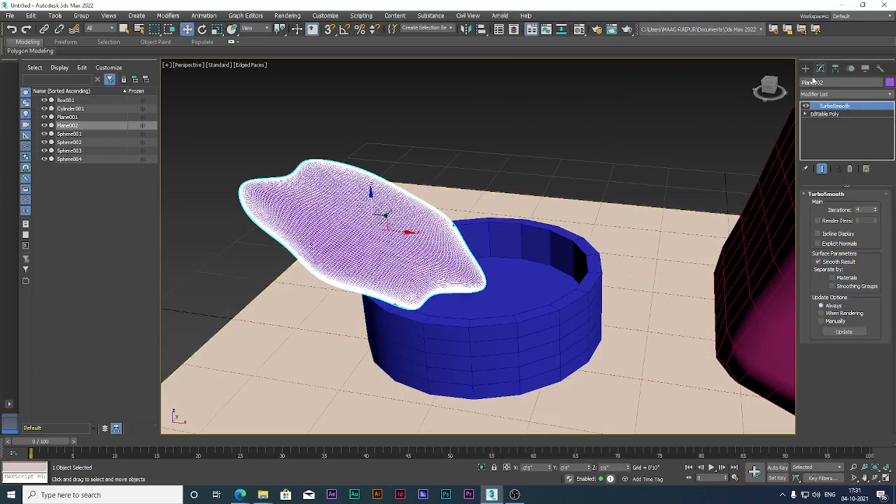
# Apply an FFD 4x4x4 modifier to the tilted sheet and edit at its Control Points level
pyautogui.click(826, 93)
pyautogui.press('f')
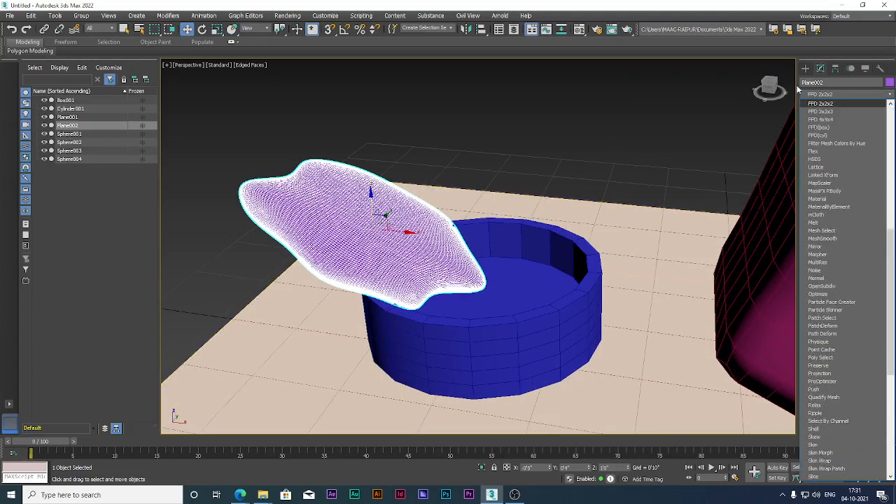
pyautogui.click(820, 120)
pyautogui.keyDown('alt'); pyautogui.moveTo(420, 224); pyautogui.dragTo(629, 126, button='middle'); pyautogui.keyUp('alt')
pyautogui.click(813, 105)
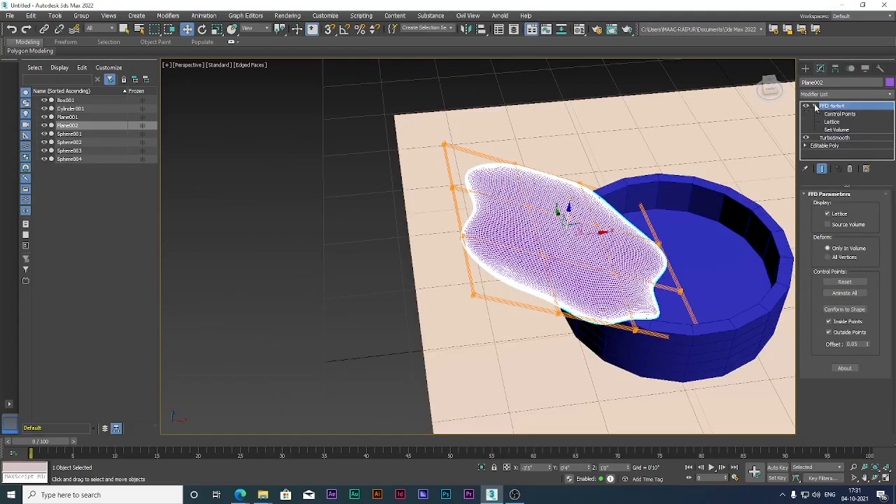
pyautogui.click(839, 113)
pyautogui.keyDown('alt'); pyautogui.moveTo(469, 214); pyautogui.dragTo(451, 238, button='middle'); pyautogui.keyUp('alt')
# Move the FFD control points along the sheet's free outer edge to bend that edge away from the dish
pyautogui.click(452, 225)
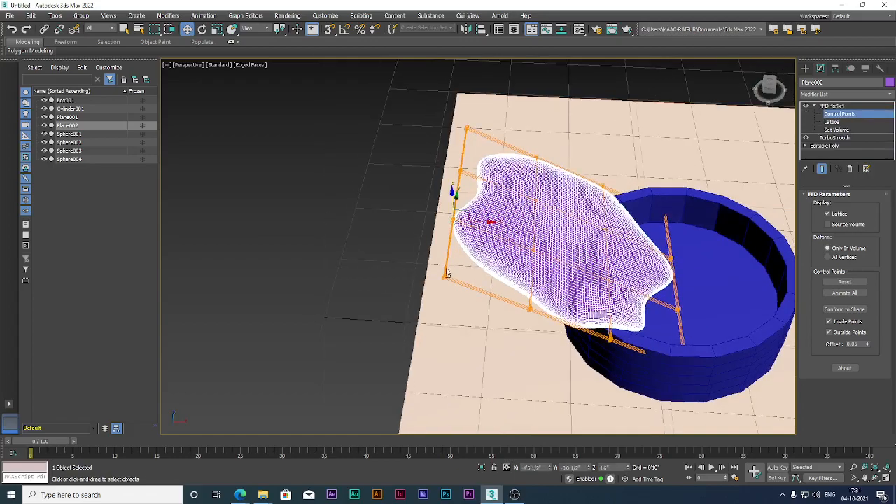
pyautogui.keyDown('alt'); pyautogui.moveTo(448, 272); pyautogui.dragTo(468, 213, button='middle'); pyautogui.keyUp('alt')
pyautogui.moveTo(460, 206); pyautogui.dragTo(435, 241)
pyautogui.keyDown('alt'); pyautogui.moveTo(441, 270); pyautogui.dragTo(437, 245, button='middle'); pyautogui.keyUp('alt')
pyautogui.moveTo(437, 240); pyautogui.dragTo(479, 278)
pyautogui.keyDown('alt'); pyautogui.moveTo(491, 284); pyautogui.dragTo(463, 288, button='middle'); pyautogui.keyUp('alt')
pyautogui.moveTo(464, 287); pyautogui.dragTo(494, 300)
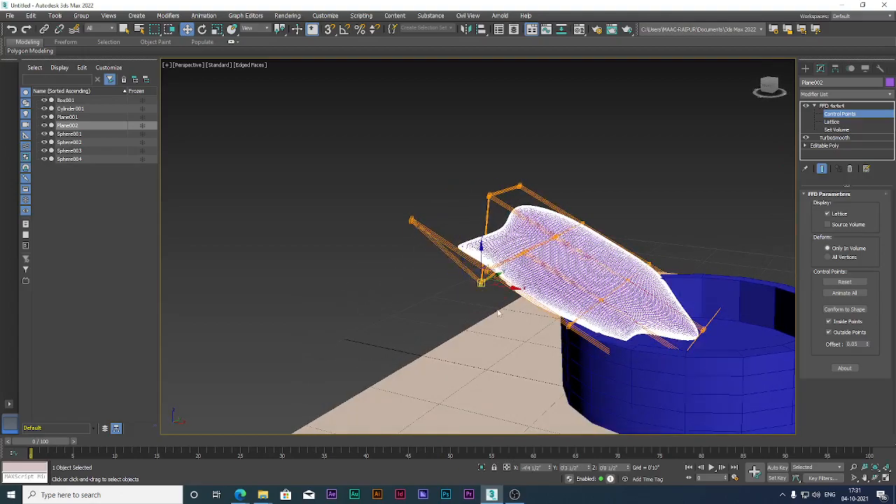
# Raise the control points at one outer corner of the sheet and shift them inward along Y to curl the corner up
pyautogui.keyDown('alt'); pyautogui.moveTo(528, 281); pyautogui.dragTo(315, 284, button='middle'); pyautogui.keyUp('alt')
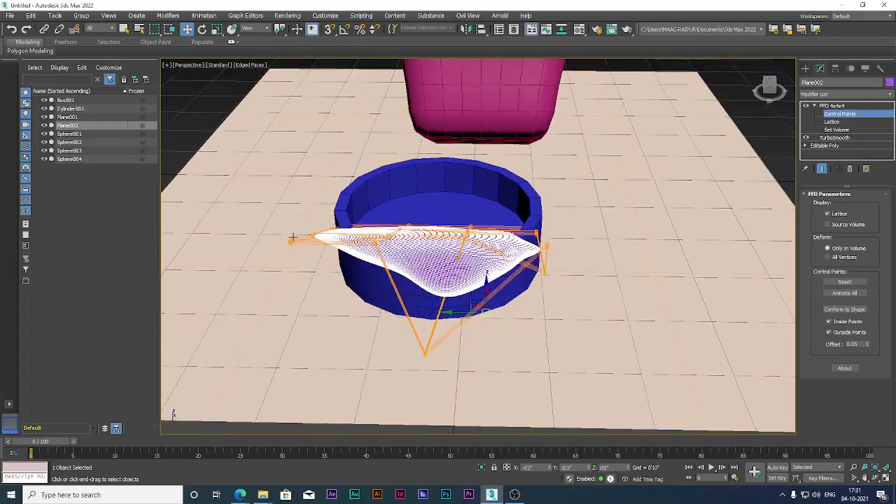
pyautogui.moveTo(327, 250); pyautogui.dragTo(325, 248)
pyautogui.moveTo(312, 211); pyautogui.dragTo(316, 115)
pyautogui.keyDown('alt'); pyautogui.moveTo(457, 224); pyautogui.dragTo(460, 287, button='middle'); pyautogui.keyUp('alt')
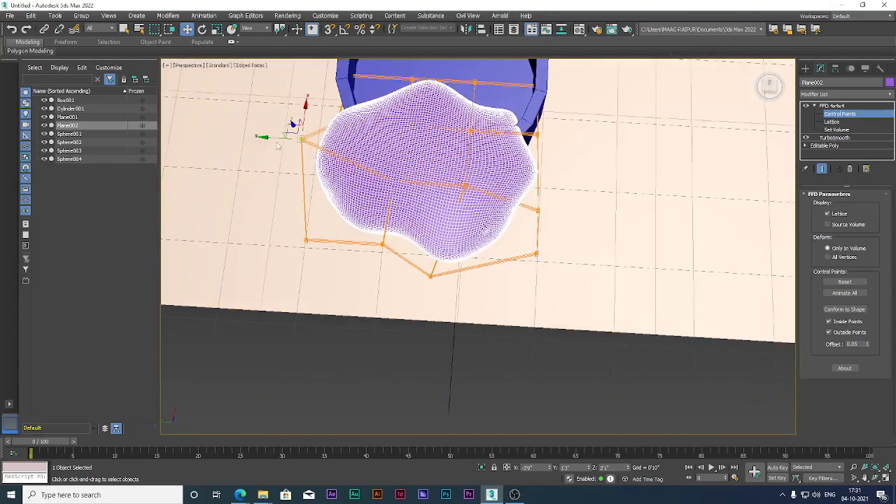
pyautogui.moveTo(269, 137); pyautogui.dragTo(388, 144)
# Reposition the low control points at the sheet's opposite outer corner and leave the Control Points level
pyautogui.keyDown('alt'); pyautogui.moveTo(556, 222); pyautogui.dragTo(496, 295, button='middle'); pyautogui.keyUp('alt')
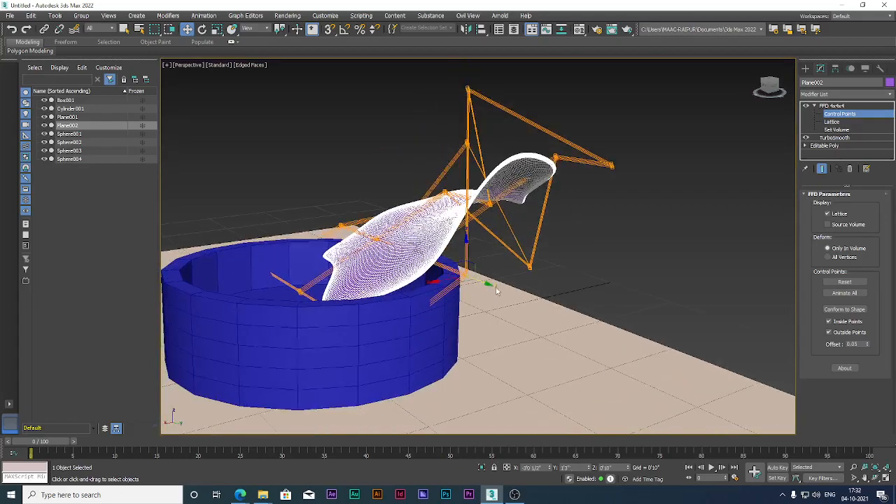
pyautogui.moveTo(465, 271); pyautogui.dragTo(487, 305)
pyautogui.keyDown('alt'); pyautogui.moveTo(487, 305); pyautogui.dragTo(354, 277, button='middle'); pyautogui.keyUp('alt')
pyautogui.keyDown('alt'); pyautogui.moveTo(474, 270); pyautogui.dragTo(459, 231, button='middle'); pyautogui.keyUp('alt')
pyautogui.click(814, 106)
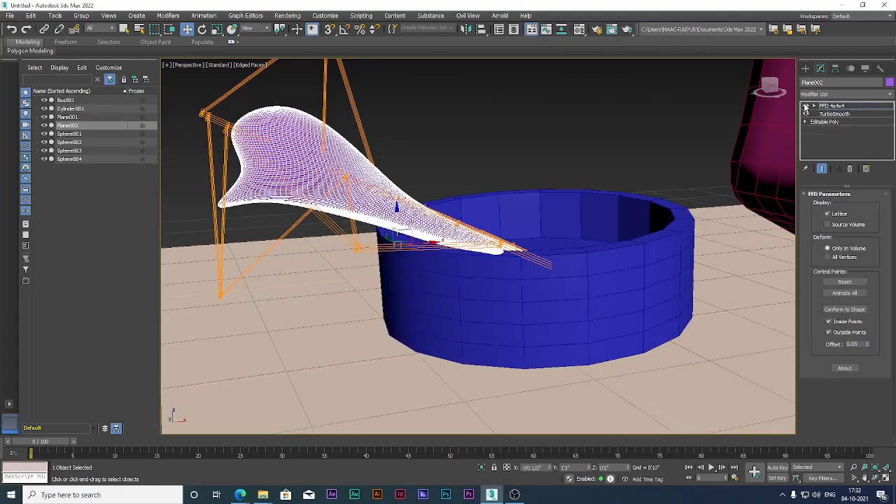
# Turn off the FFD modifier and thicken the sheet at its Editable Poly level by scaling along the Local Z axis
pyautogui.click(805, 105)
pyautogui.click(833, 113)
pyautogui.click(824, 122)
pyautogui.press('r')
pyautogui.moveTo(380, 146); pyautogui.dragTo(460, 127)
pyautogui.click(257, 29)
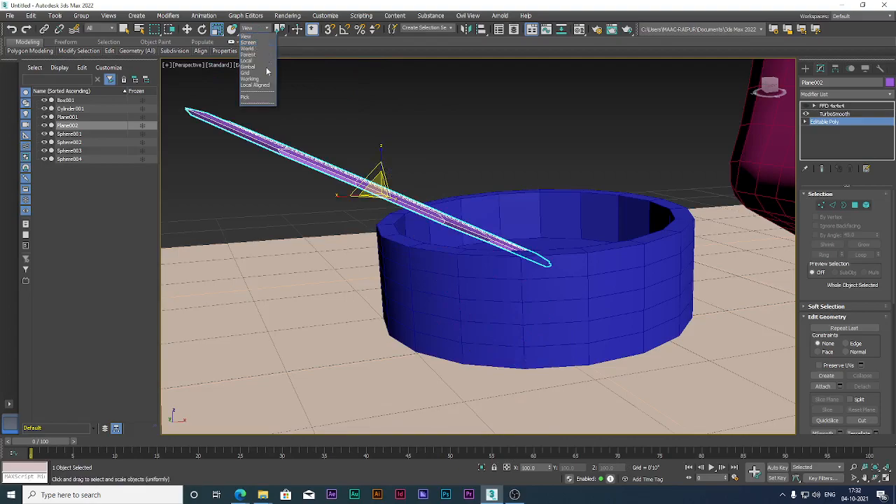
pyautogui.click(265, 64)
pyautogui.moveTo(396, 153); pyautogui.dragTo(434, 77)
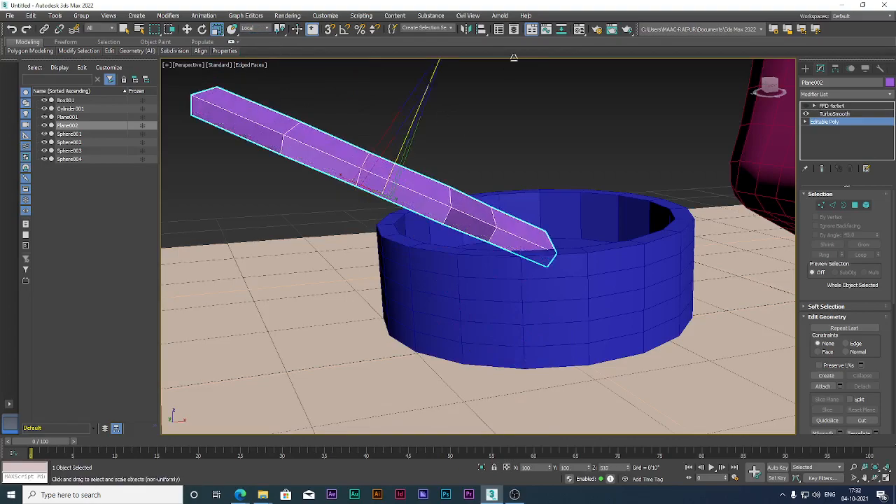
# Return to the FFD 4x4x4 modifier and switch its effect on the thickened sheet back on
pyautogui.click(832, 105)
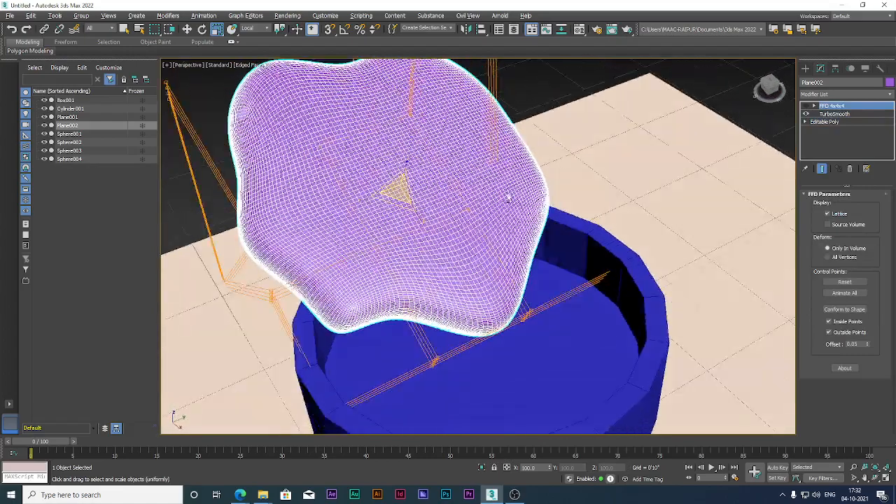
pyautogui.keyDown('alt'); pyautogui.moveTo(508, 200); pyautogui.dragTo(545, 168, button='middle'); pyautogui.keyUp('alt')
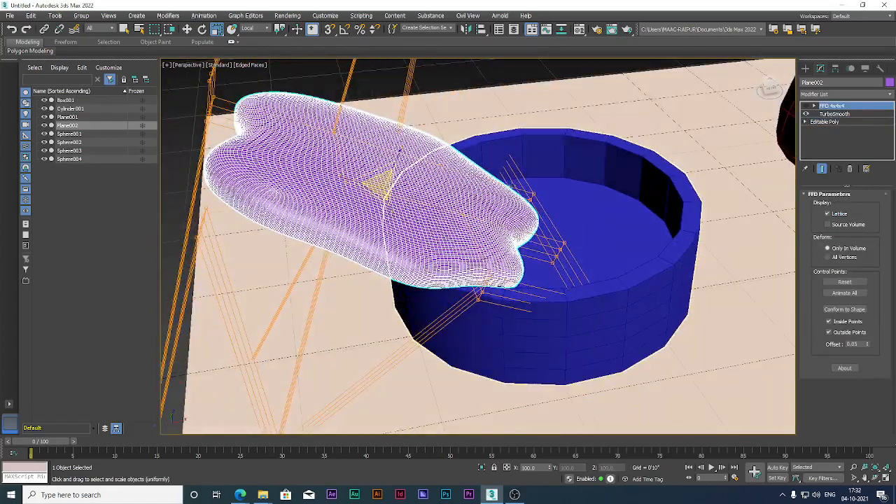
pyautogui.scroll(-4, 532, 168)
pyautogui.click(805, 106)
pyautogui.keyDown('alt'); pyautogui.moveTo(392, 231); pyautogui.dragTo(371, 247, button='middle'); pyautogui.keyUp('alt')
pyautogui.scroll(-4, 341, 237)
# Move the sheet's lowest outer FFD corner control points up toward ground level and deselect the sheet
pyautogui.click(814, 105)
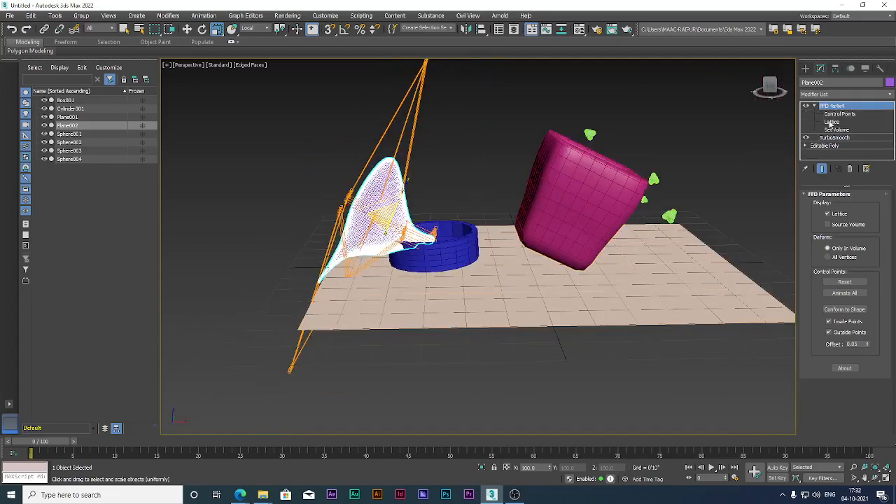
pyautogui.click(839, 113)
pyautogui.click(288, 369)
pyautogui.press('w')
pyautogui.moveTo(315, 368); pyautogui.dragTo(351, 312)
pyautogui.keyDown('alt'); pyautogui.moveTo(351, 312); pyautogui.dragTo(403, 319, button='middle'); pyautogui.keyUp('alt')
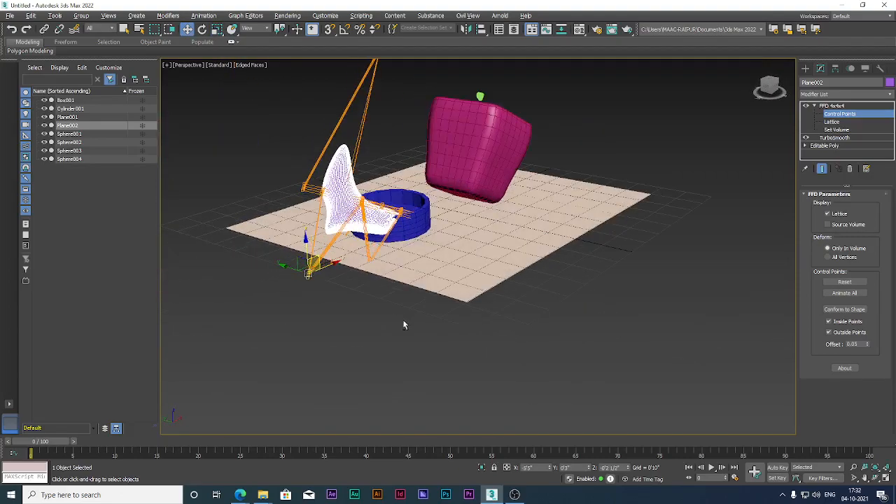
pyautogui.click(818, 109)
pyautogui.click(654, 225)
# Examine the sheet, dish, pot and sphere clusters from several angles and in the four-view layout
pyautogui.keyDown('alt'); pyautogui.moveTo(628, 226); pyautogui.dragTo(560, 286, button='middle'); pyautogui.keyUp('alt')
pyautogui.scroll(3, 556, 268)
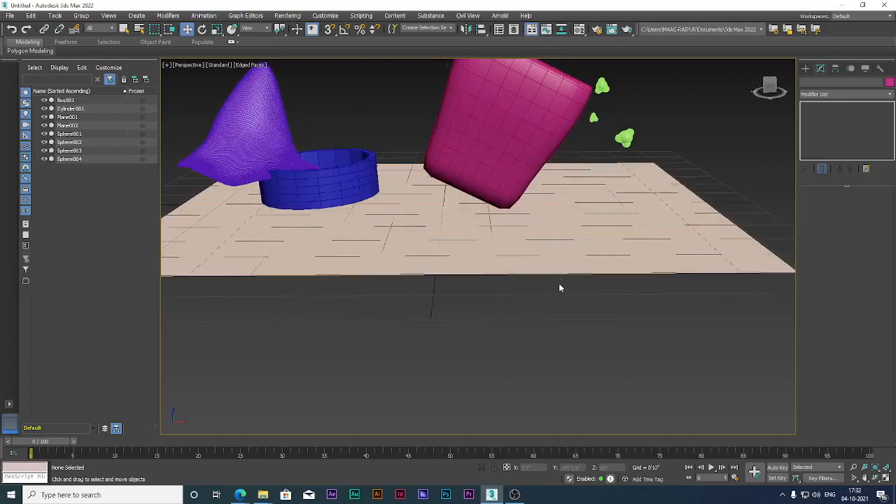
pyautogui.click(272, 126)
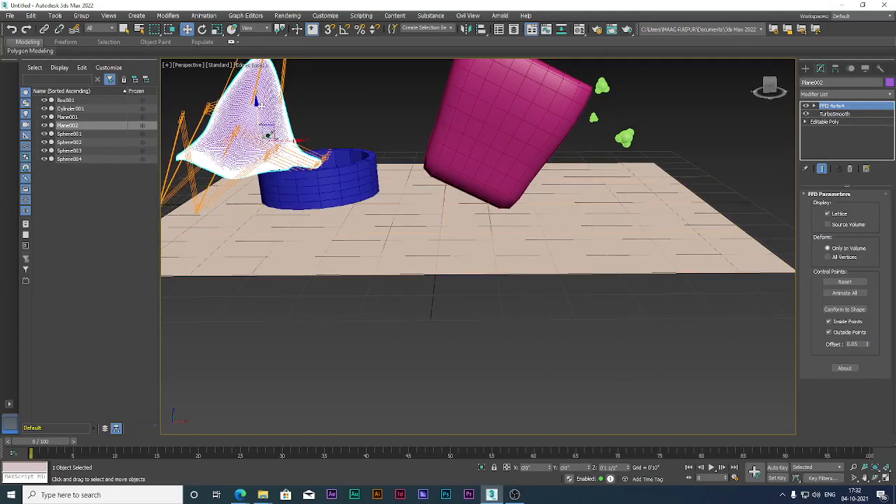
pyautogui.click(417, 139)
pyautogui.keyDown('alt'); pyautogui.moveTo(417, 140); pyautogui.dragTo(456, 252, button='middle'); pyautogui.keyUp('alt')
pyautogui.scroll(-3, 406, 175)
pyautogui.hotkey('alt', 'w')
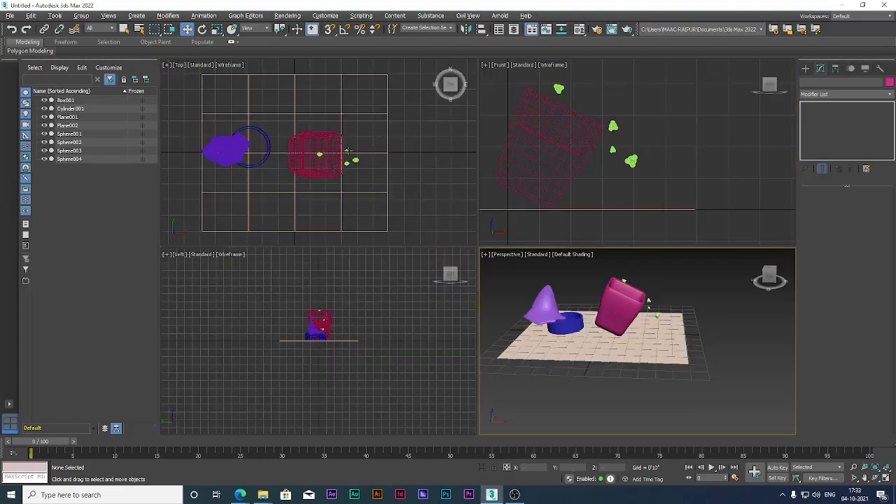
pyautogui.hotkey('alt', 'w')
pyautogui.keyDown('alt'); pyautogui.moveTo(526, 302); pyautogui.dragTo(378, 334, button='middle'); pyautogui.keyUp('alt')
pyautogui.scroll(5, 480, 238)
pyautogui.scroll(-2, 455, 256)
pyautogui.scroll(2, 420, 311)
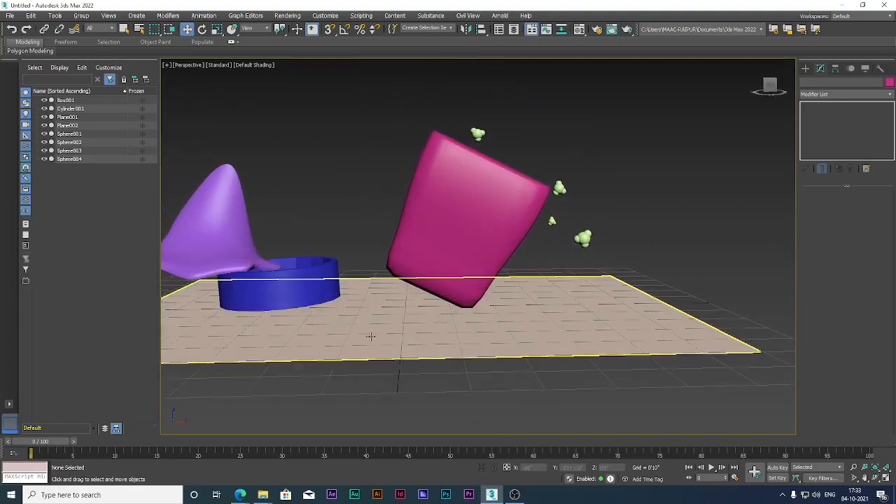
# Apply a TurboSmooth modifier to the round blue dish
pyautogui.click(334, 294)
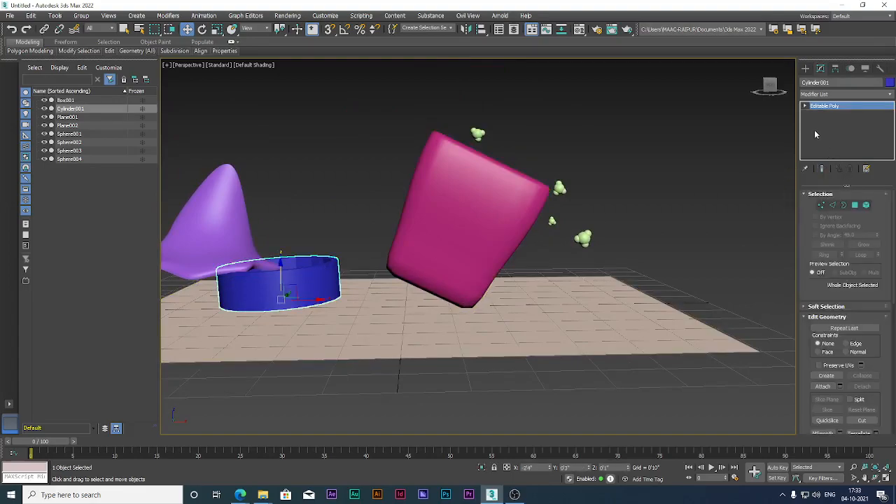
pyautogui.click(816, 97)
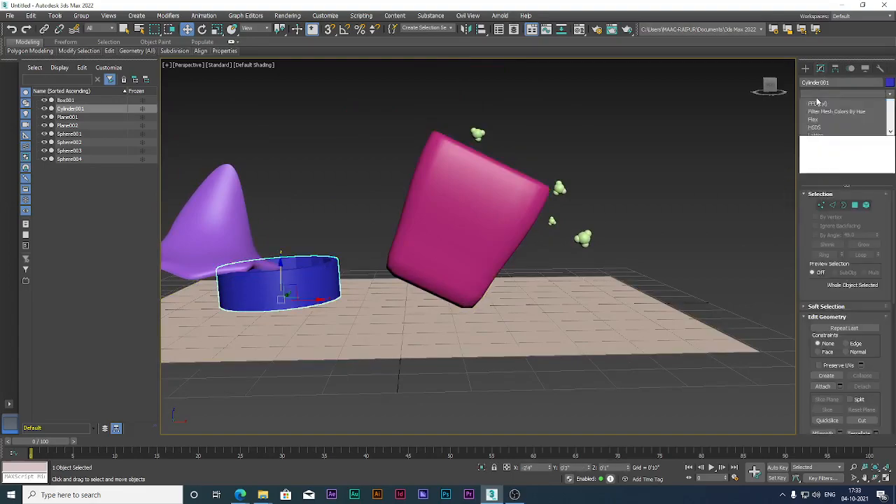
pyautogui.write('tu')
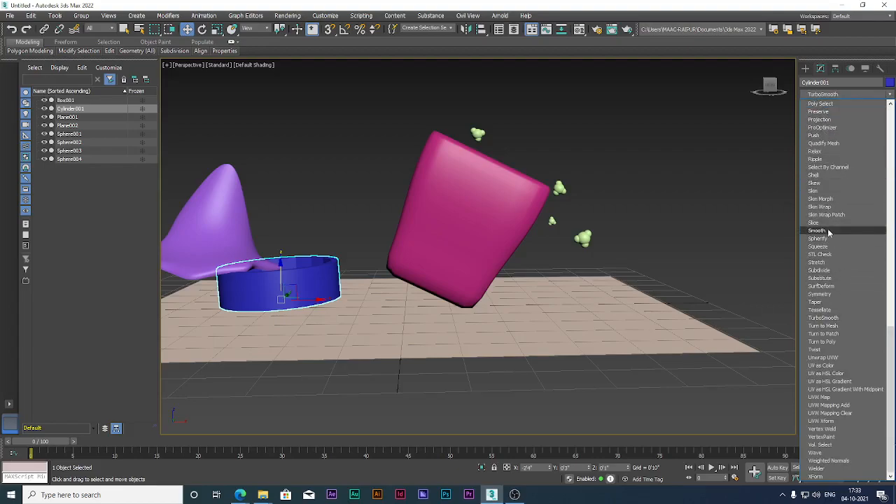
pyautogui.click(825, 318)
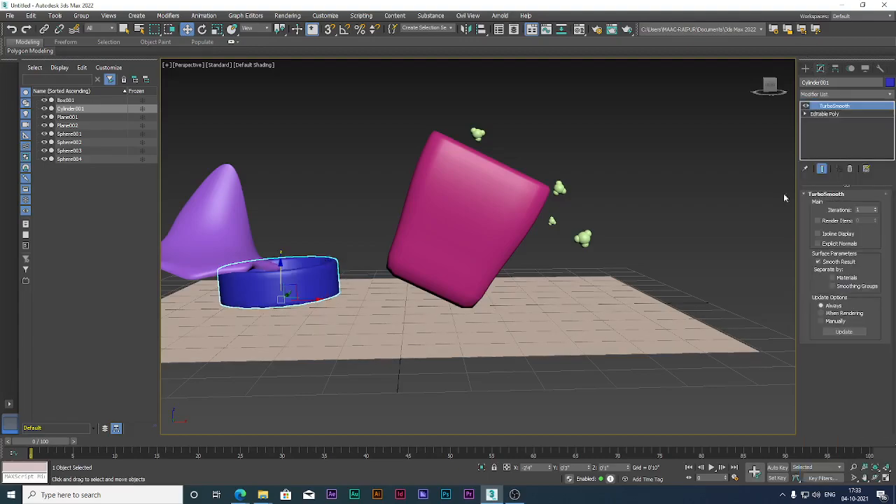
# Frame all the objects in a low frontal perspective and create a physical camera from that view
pyautogui.keyDown('alt'); pyautogui.moveTo(518, 259); pyautogui.dragTo(494, 288, button='middle'); pyautogui.keyUp('alt')
pyautogui.click(394, 214)
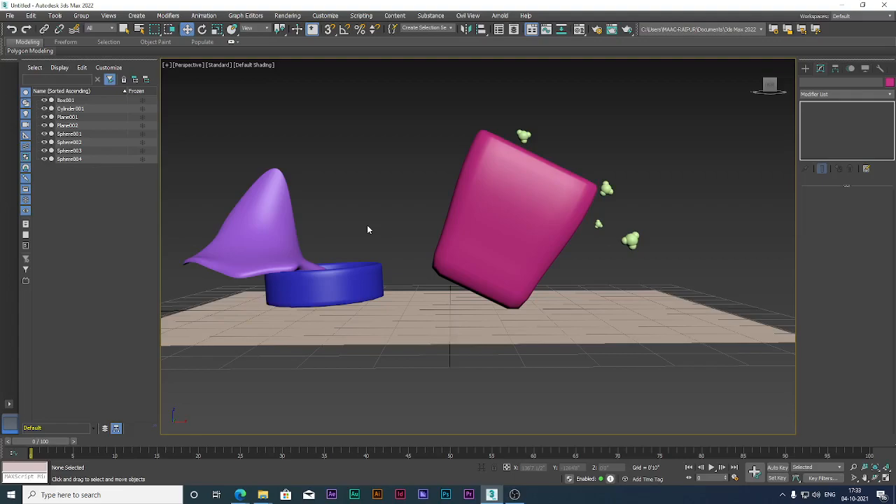
pyautogui.press('c')
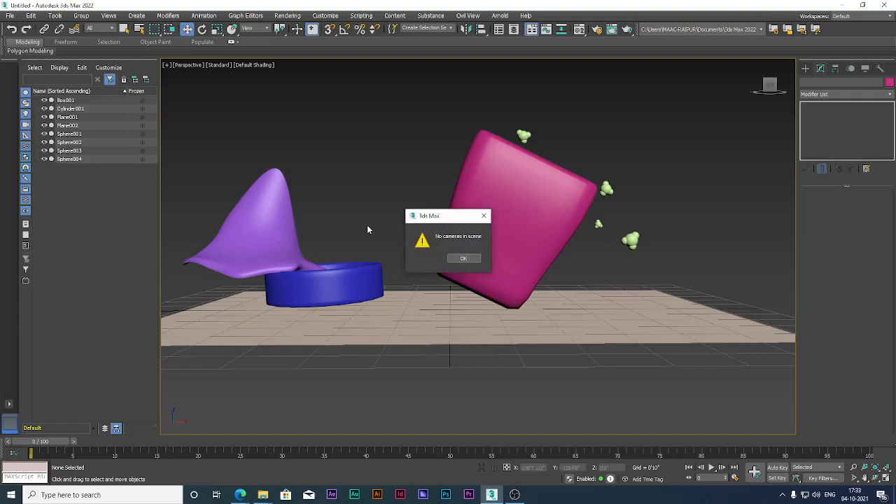
pyautogui.click(463, 258)
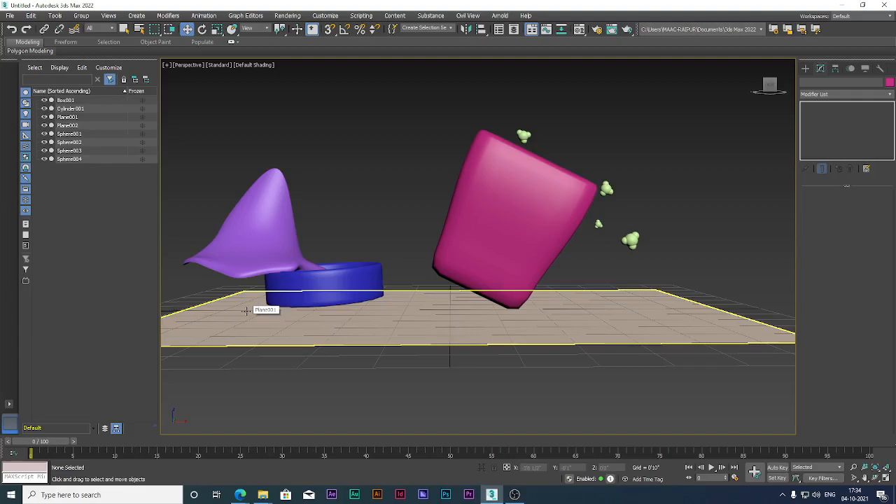
pyautogui.hotkey('ctrl', 'c')
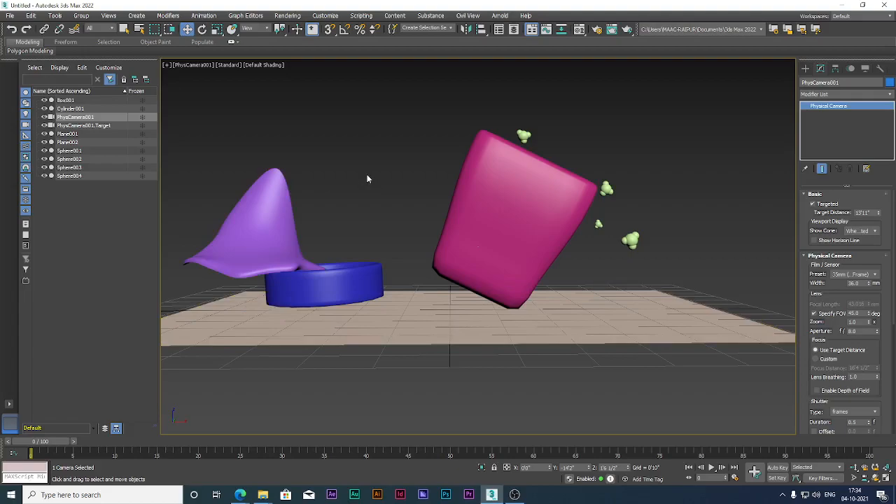
# Reposition the physical camera, shifting it sideways in the top view, and check the framing through the camera
pyautogui.keyDown('alt'); pyautogui.moveTo(426, 203); pyautogui.dragTo(429, 246, button='middle'); pyautogui.keyUp('alt')
pyautogui.hotkey('alt', 'w')
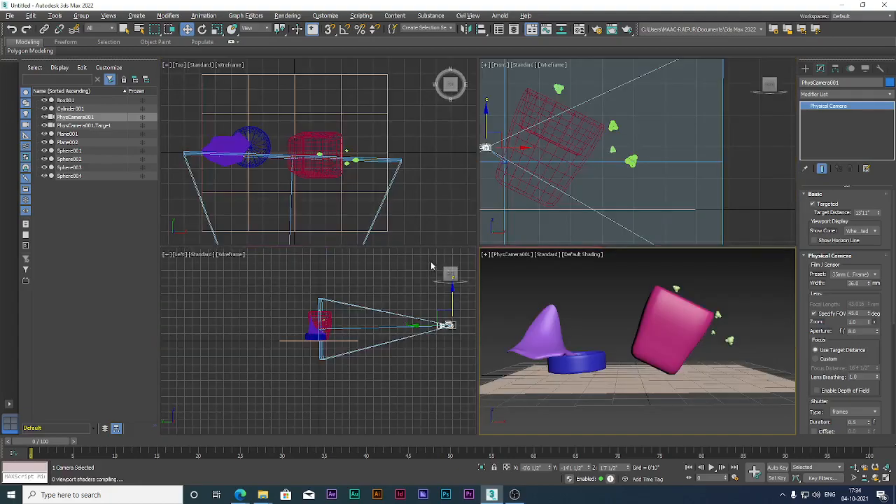
pyautogui.hotkey('alt', 'w')
pyautogui.moveTo(401, 291); pyautogui.dragTo(392, 190, button='middle')
pyautogui.scroll(-3, 392, 191)
pyautogui.moveTo(430, 402); pyautogui.dragTo(412, 260, button='middle')
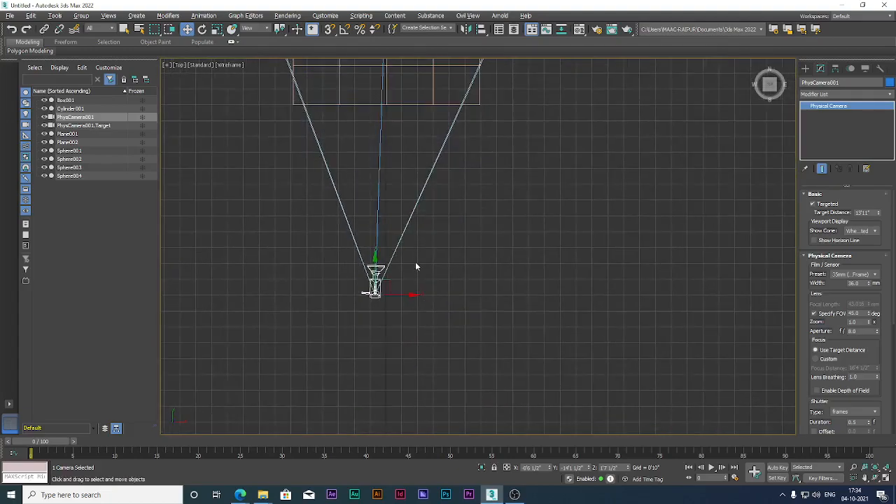
pyautogui.moveTo(388, 281); pyautogui.dragTo(365, 291)
pyautogui.moveTo(379, 163); pyautogui.dragTo(414, 230, button='middle')
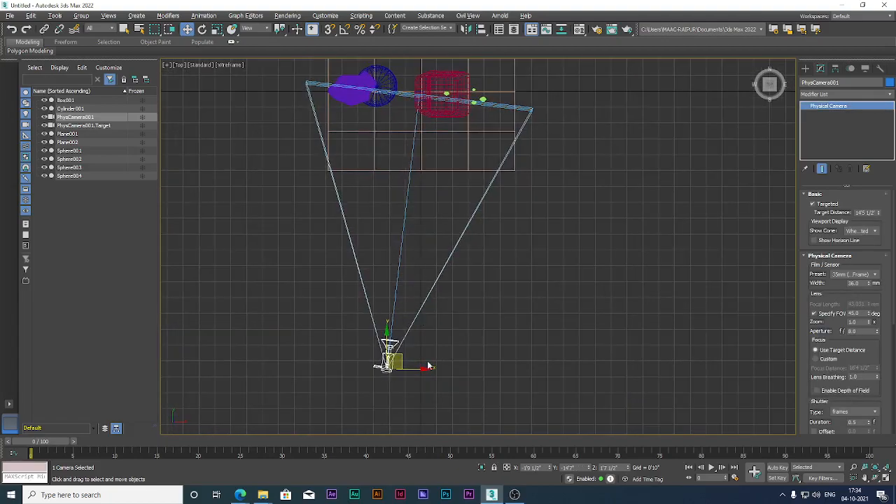
pyautogui.moveTo(400, 359); pyautogui.dragTo(393, 352)
pyautogui.hotkey('alt', 'w')
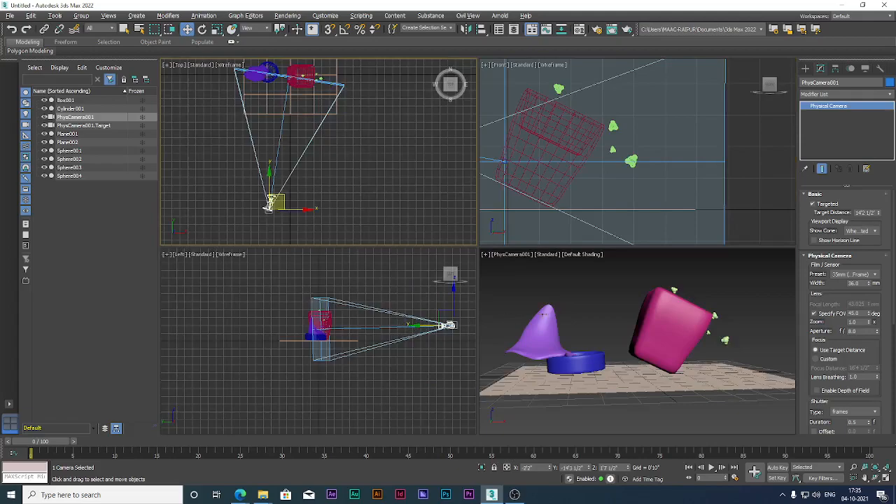
pyautogui.rightClick(564, 302)
pyautogui.hotkey('alt', 'w')
pyautogui.hotkey('alt', 'w')
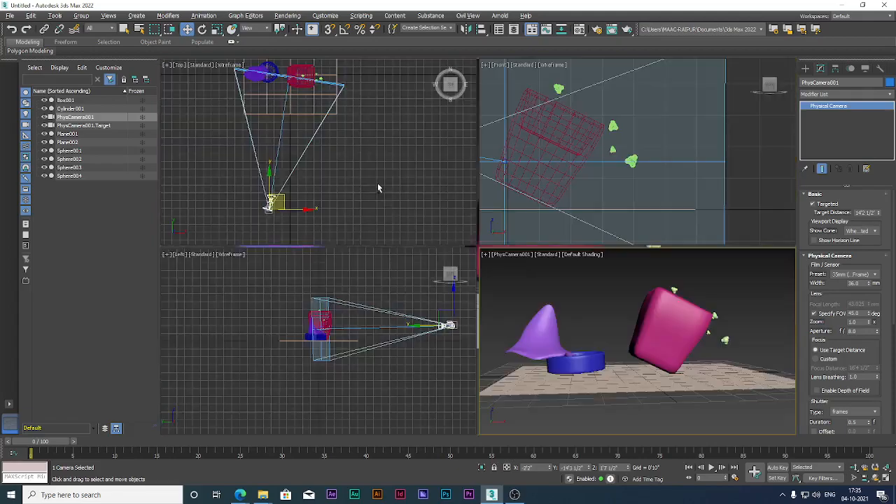
# Rotate the physical camera in the front view to tilt the shot, check the camera view and deselect the camera
pyautogui.hotkey('alt', 'w')
pyautogui.scroll(-5, 456, 179)
pyautogui.moveTo(345, 220); pyautogui.dragTo(385, 214, button='middle')
pyautogui.press('e')
pyautogui.moveTo(386, 165)
pyautogui.mouseDown()
pyautogui.moveTo(378, 160)
pyautogui.moveTo(385, 164)
pyautogui.mouseUp()
pyautogui.hotkey('alt', 'w')
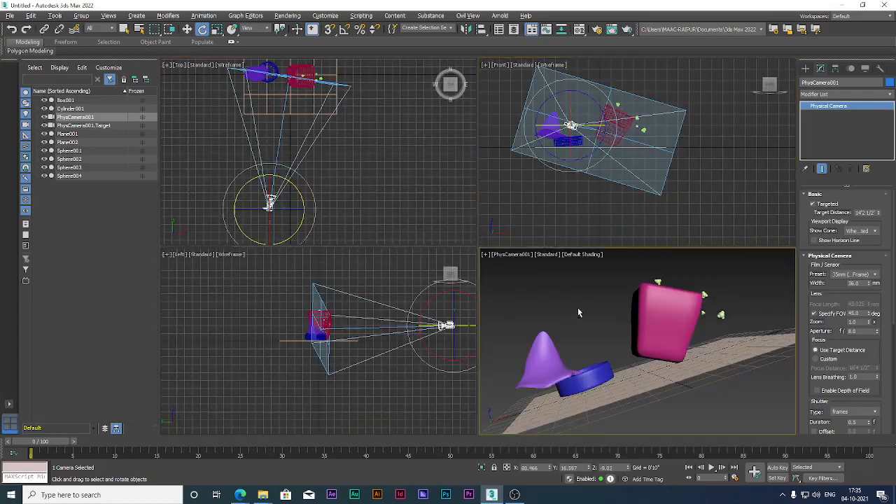
pyautogui.hotkey('alt', 'w')
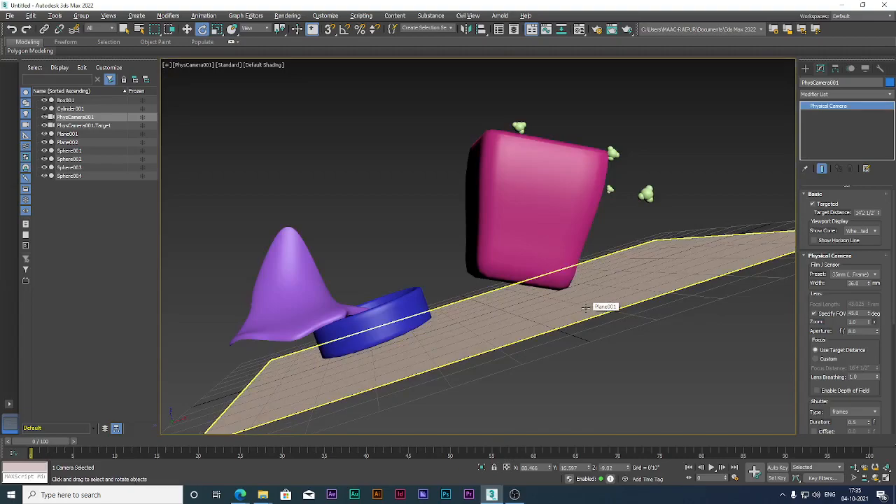
pyautogui.click(535, 310)
pyautogui.click(667, 342)
# Change the first sample material in the Material Editor to an Arnold Standard Surface
pyautogui.press('m')
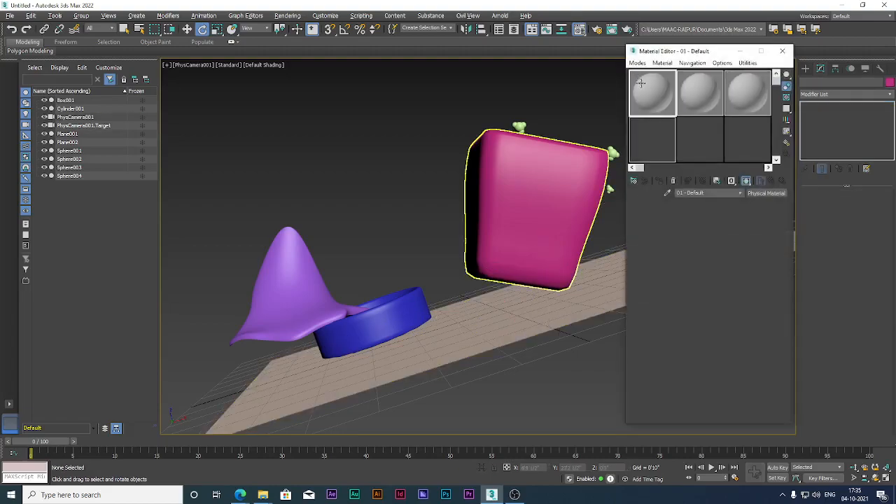
pyautogui.click(763, 193)
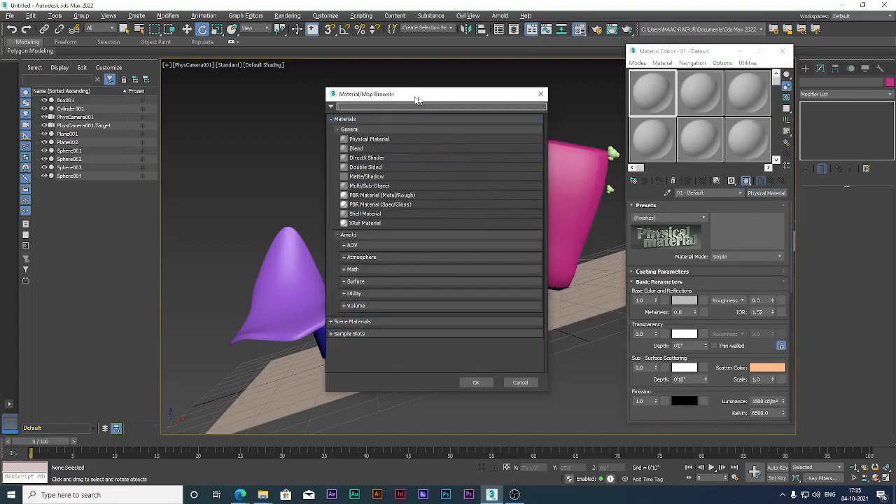
pyautogui.moveTo(420, 100); pyautogui.dragTo(401, 96)
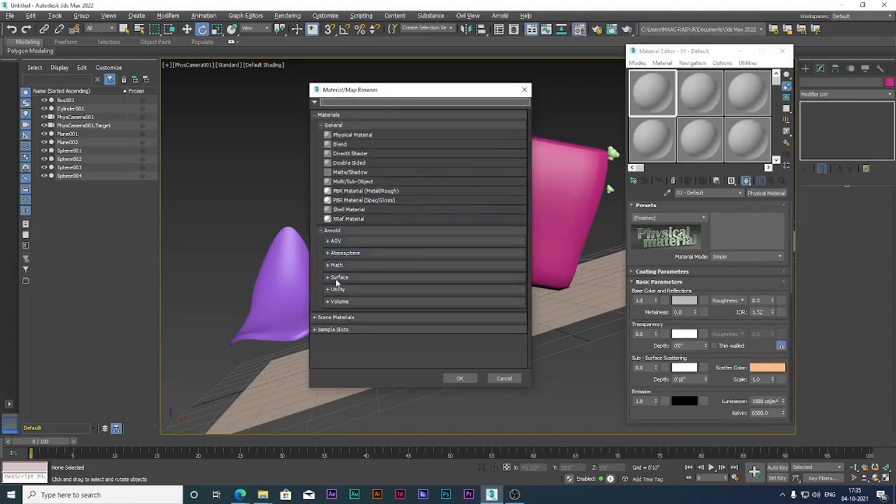
pyautogui.click(346, 277)
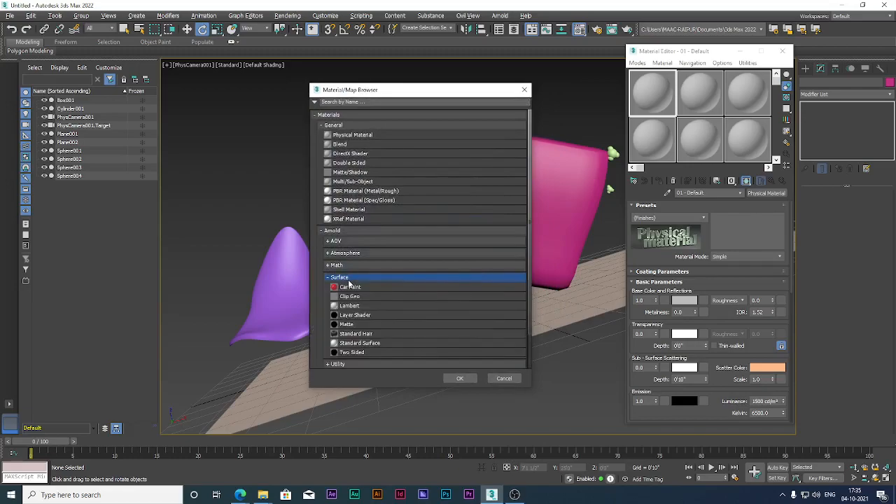
pyautogui.click(375, 343)
pyautogui.click(459, 379)
# Assign the white Standard Surface material to the pot, sphere clusters, ground plane, wavy sheet and round dish
pyautogui.moveTo(658, 105); pyautogui.dragTo(521, 179)
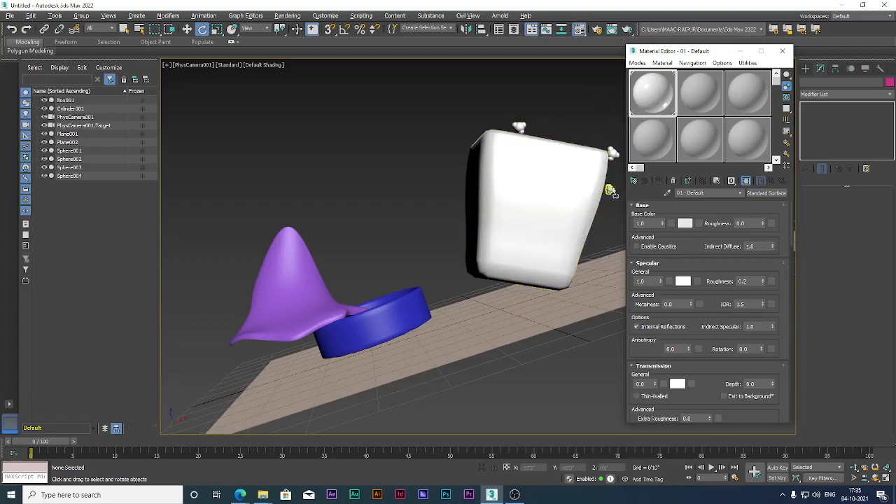
pyautogui.moveTo(665, 52); pyautogui.dragTo(781, 69)
pyautogui.moveTo(770, 111); pyautogui.dragTo(645, 194)
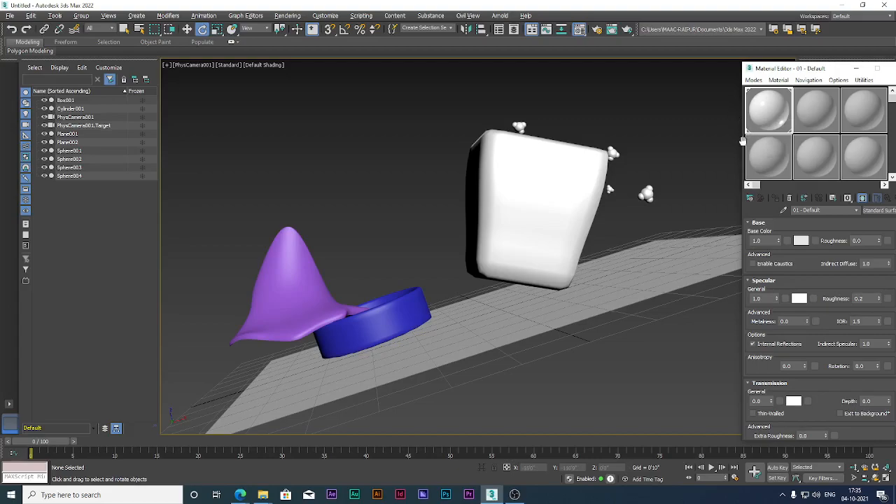
pyautogui.moveTo(775, 105); pyautogui.dragTo(294, 280)
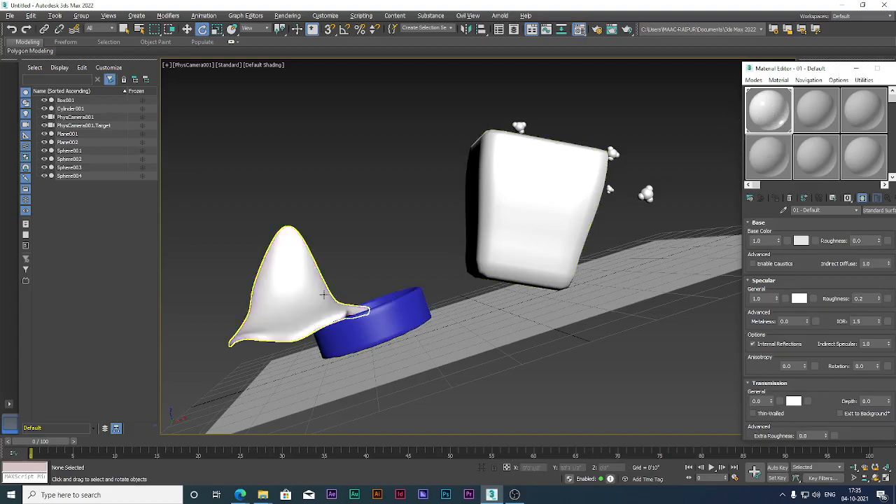
pyautogui.moveTo(689, 183); pyautogui.dragTo(428, 306)
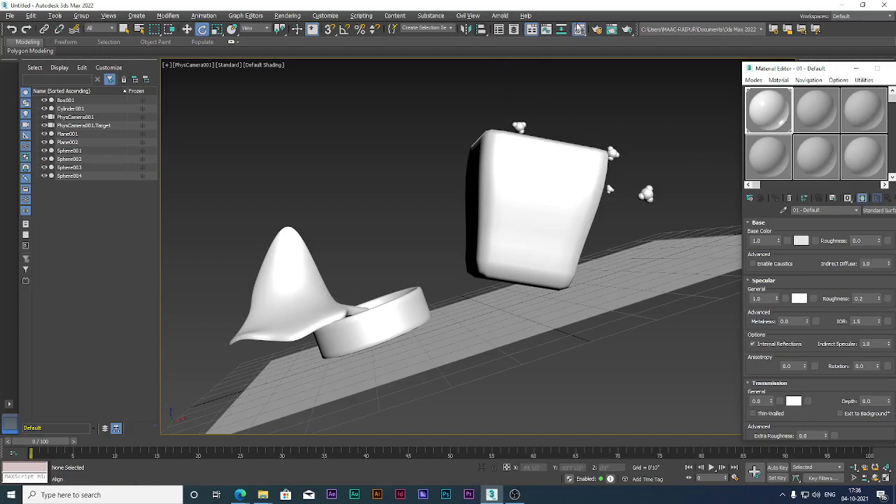
# Enable Force 2-Sided in the common options of the Arnold render setup
pyautogui.click(597, 31)
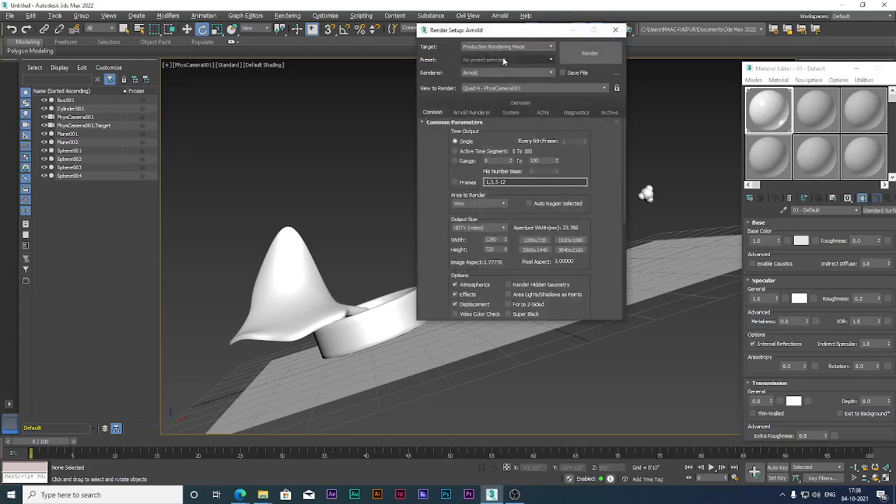
pyautogui.scroll(-5, 492, 133)
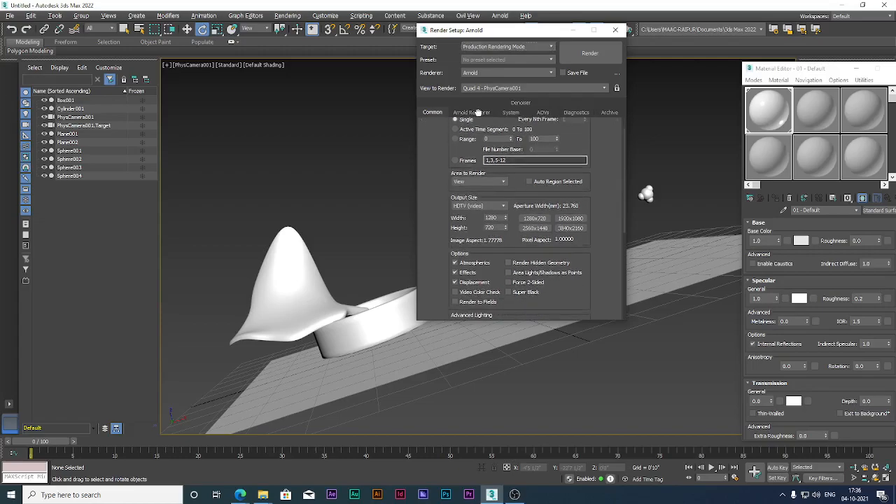
pyautogui.click(527, 208)
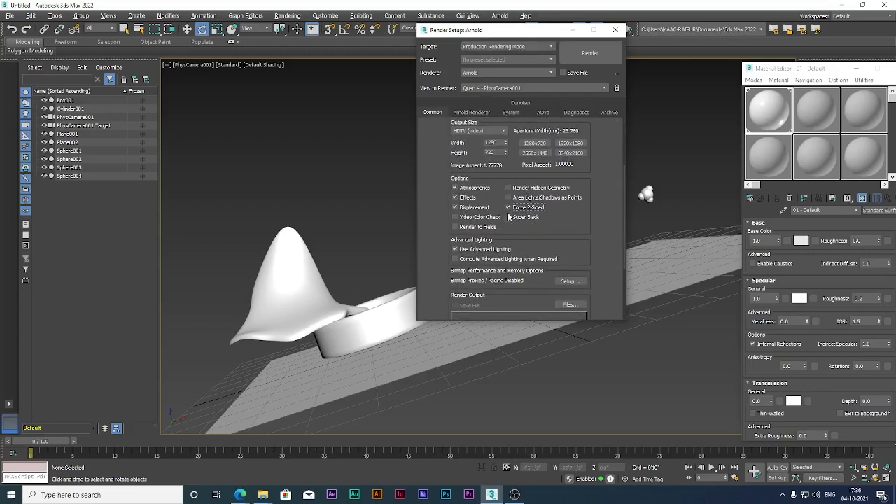
pyautogui.moveTo(545, 235); pyautogui.dragTo(547, 223)
pyautogui.scroll(3, 547, 223)
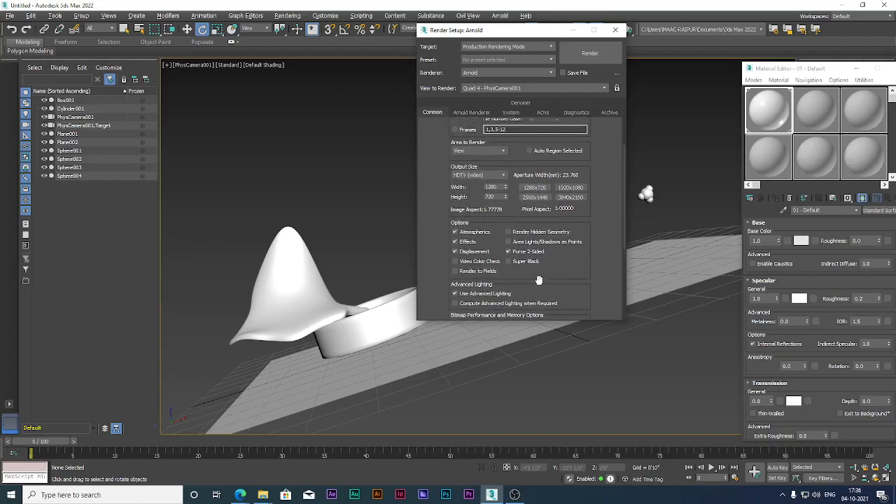
# Set the Arnold samples to 6 for Camera (AA) and 4 each for Diffuse, Specular and SSS
pyautogui.click(471, 112)
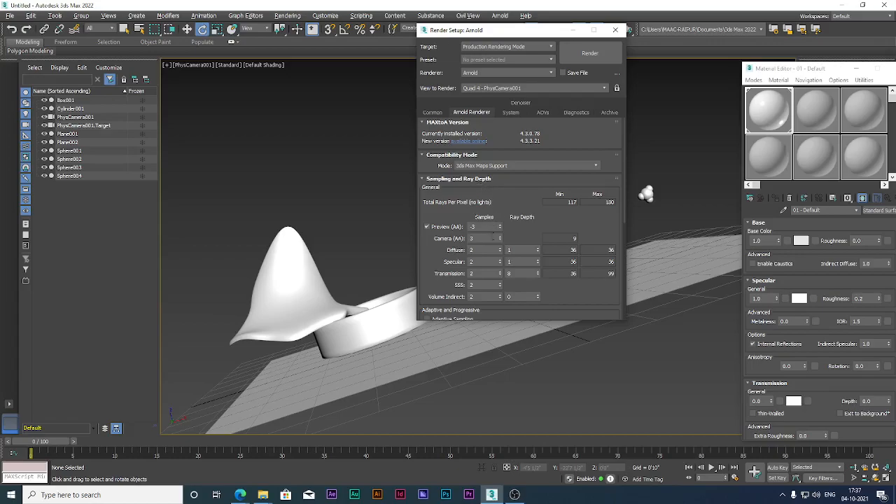
pyautogui.doubleClick(473, 239)
pyautogui.press('Return')
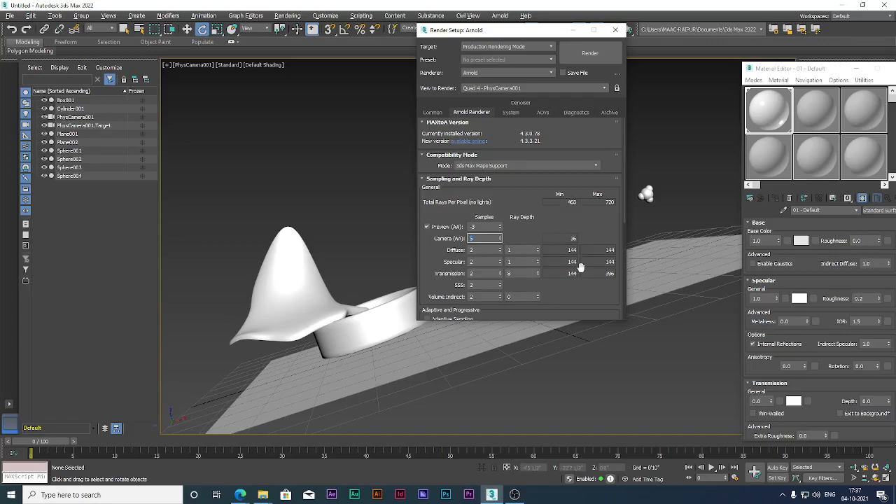
pyautogui.press('Tab')
pyautogui.write('4')
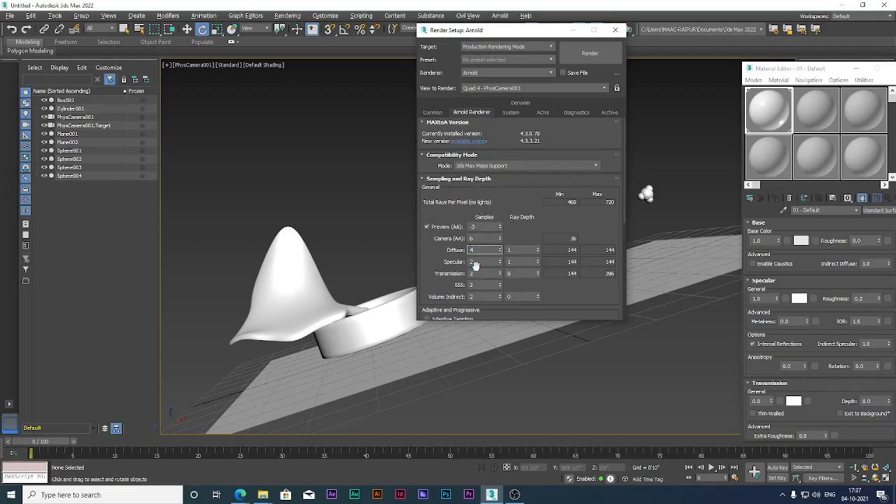
pyautogui.press('Tab')
pyautogui.write('4')
pyautogui.click(485, 285)
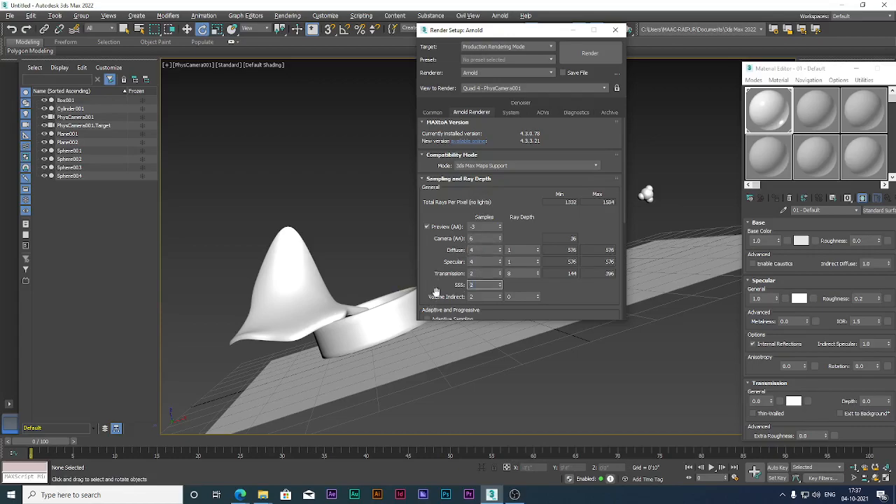
pyautogui.write('4')
pyautogui.scroll(-1, 551, 228)
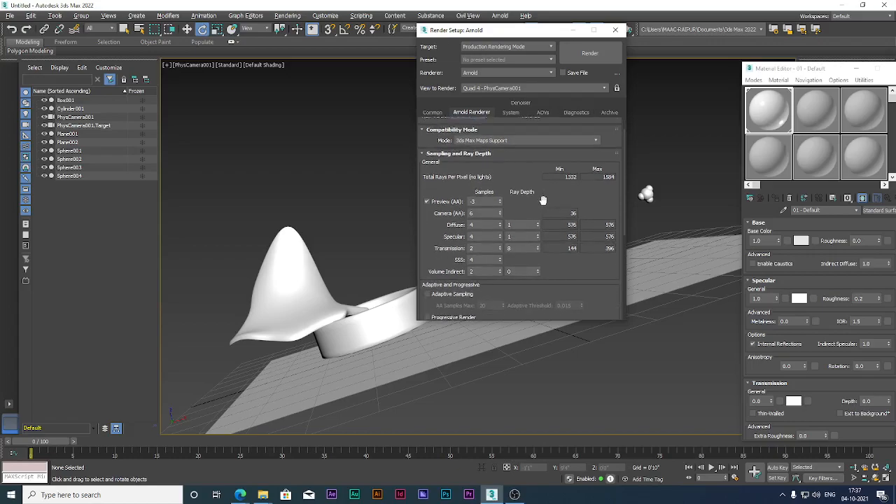
# Turn on Adaptive Sampling, review the sampling settings, and put away the render setup and Material Editor windows
pyautogui.scroll(1, 498, 171)
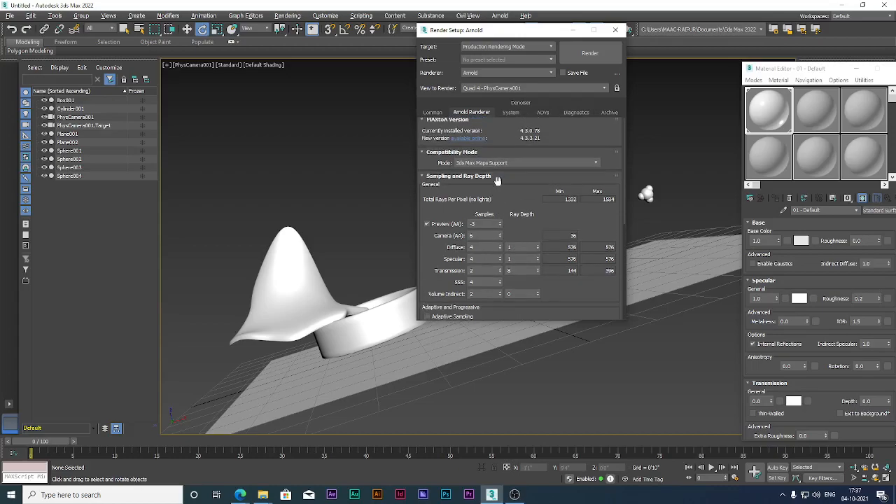
pyautogui.scroll(-5, 451, 256)
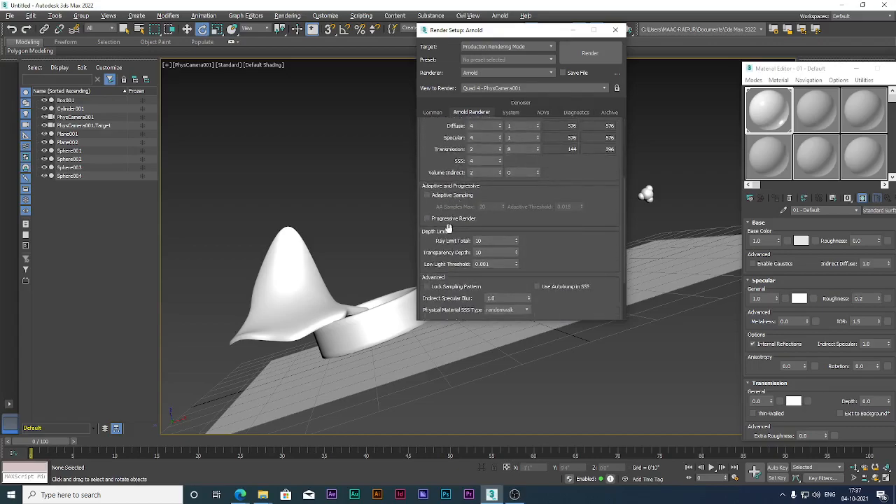
pyautogui.click(443, 198)
pyautogui.scroll(-3, 532, 230)
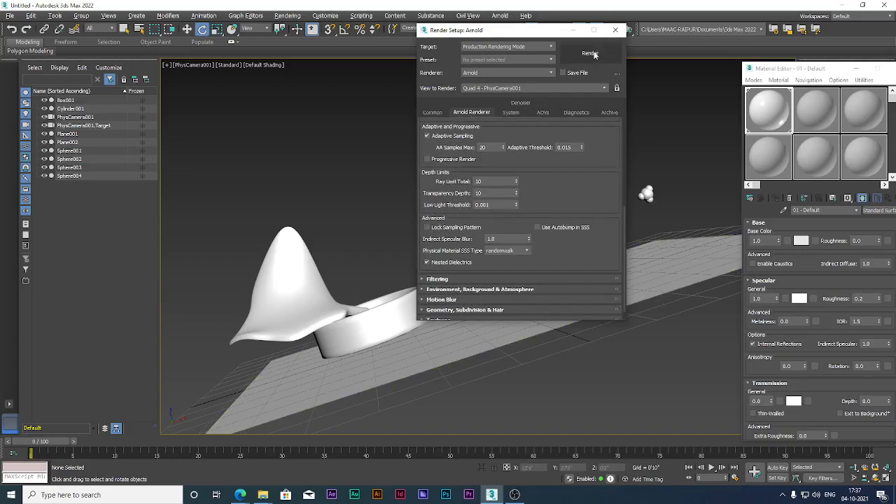
pyautogui.moveTo(548, 36); pyautogui.dragTo(554, 37)
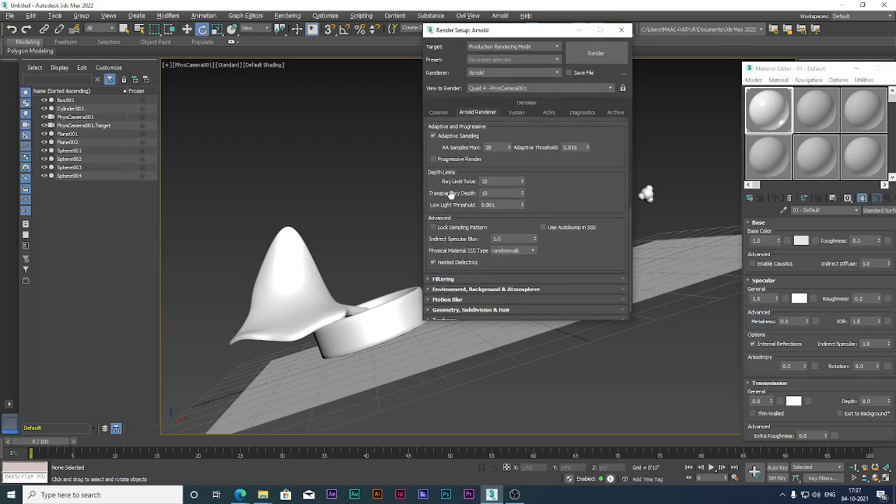
pyautogui.moveTo(451, 195); pyautogui.dragTo(451, 256)
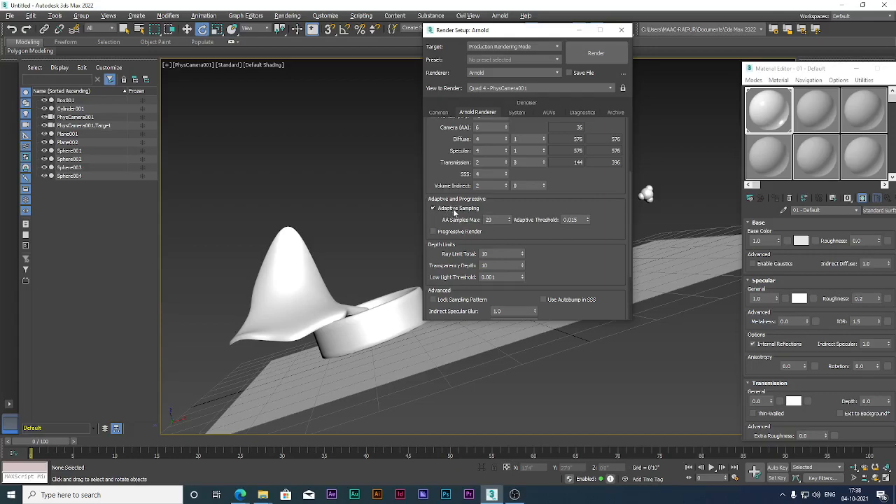
pyautogui.scroll(3, 515, 177)
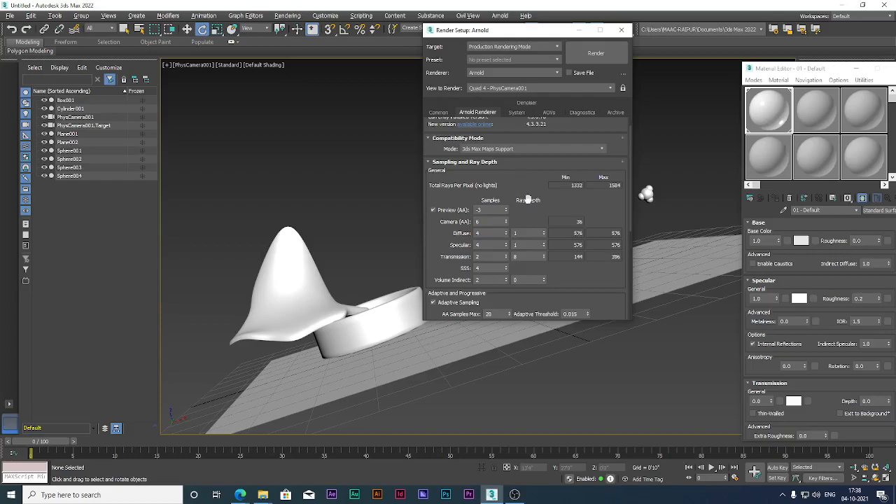
pyautogui.moveTo(511, 183); pyautogui.dragTo(503, 147)
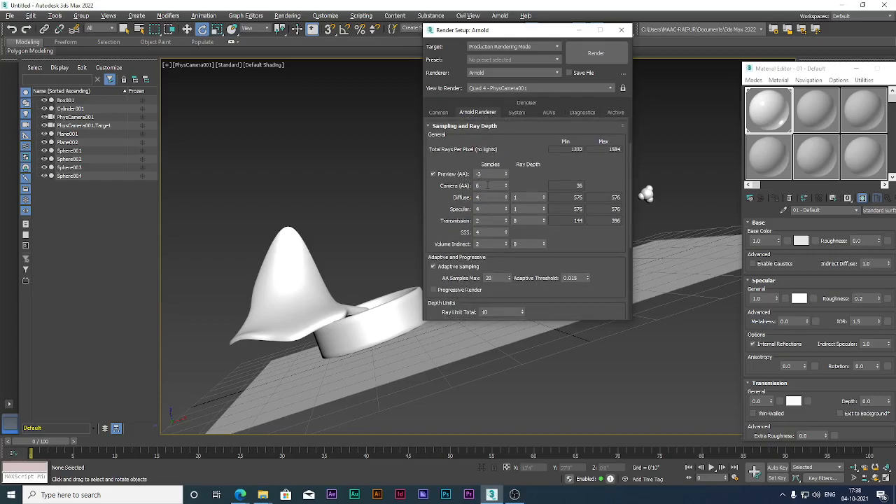
pyautogui.click(621, 29)
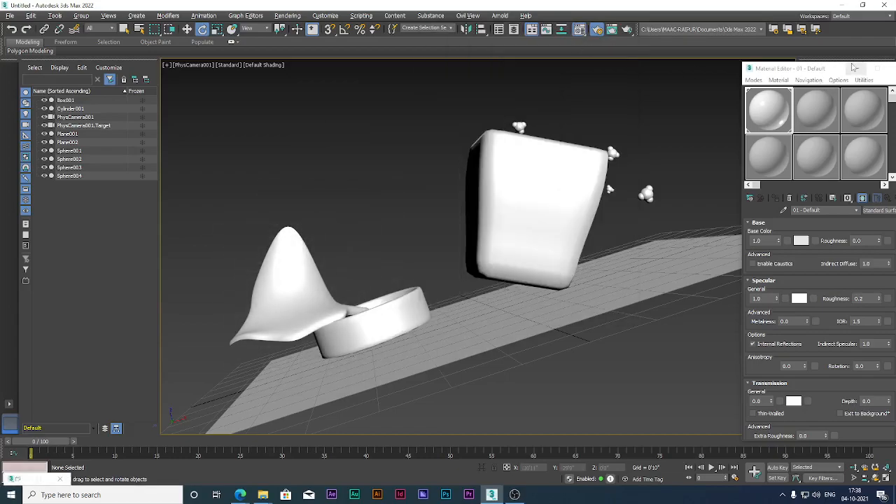
pyautogui.click(887, 68)
# Create a targeted Arnold quad light in the top view, from beyond the wavy sheet toward the pot, about 12'2" from its target
pyautogui.hotkey('alt', 'w')
pyautogui.click(463, 168)
pyautogui.hotkey('alt', 'w')
pyautogui.moveTo(515, 131); pyautogui.dragTo(534, 228, button='middle')
pyautogui.click(805, 68)
pyautogui.click(829, 83)
pyautogui.click(843, 96)
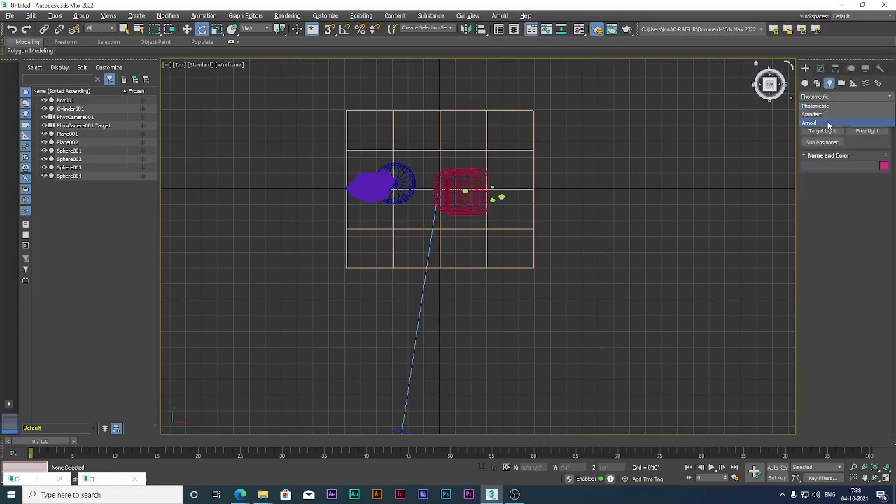
pyautogui.click(827, 122)
pyautogui.click(839, 132)
pyautogui.moveTo(487, 179); pyautogui.dragTo(502, 176, button='middle')
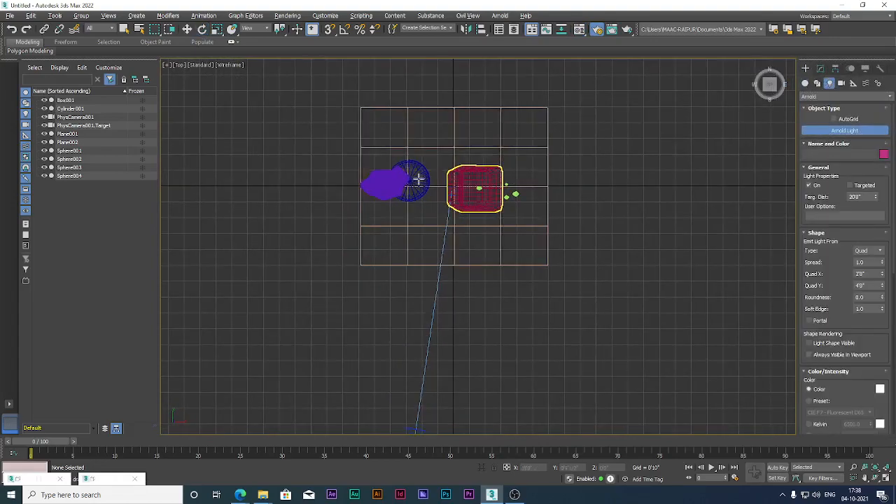
pyautogui.moveTo(220, 137); pyautogui.dragTo(449, 180)
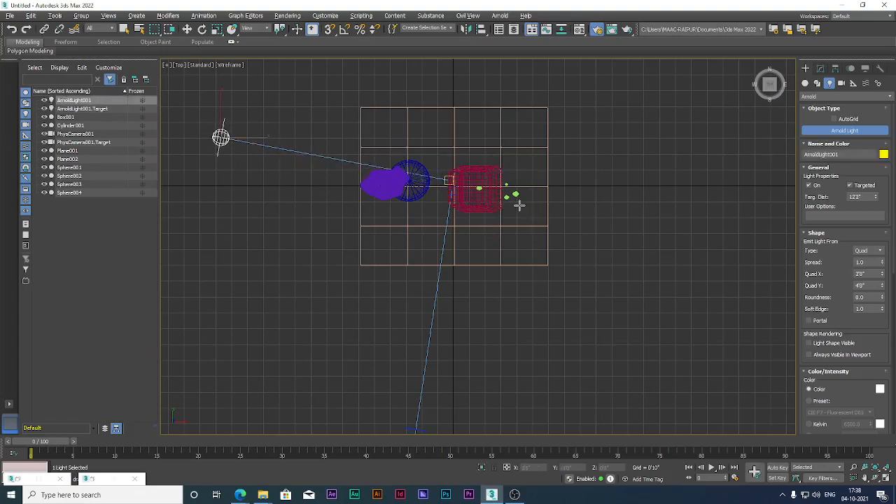
# Move the Arnold light in the top view to about X -11'7 1/2", Y 1'0", and frame it in the front view
pyautogui.moveTo(338, 211); pyautogui.dragTo(356, 198, button='middle')
pyautogui.press('w')
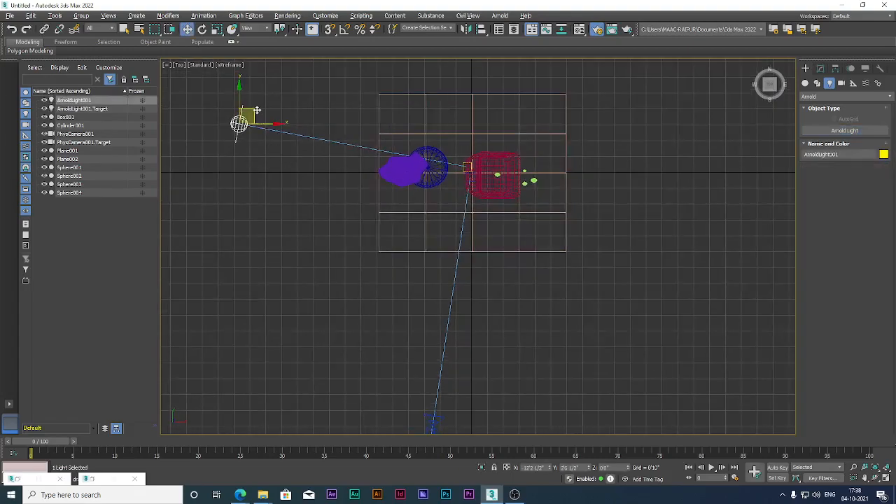
pyautogui.moveTo(293, 112); pyautogui.dragTo(265, 140)
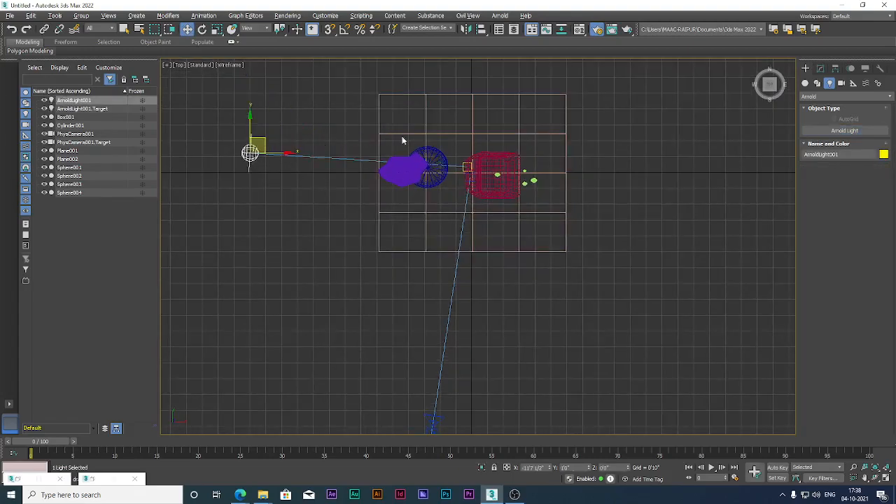
pyautogui.click(820, 68)
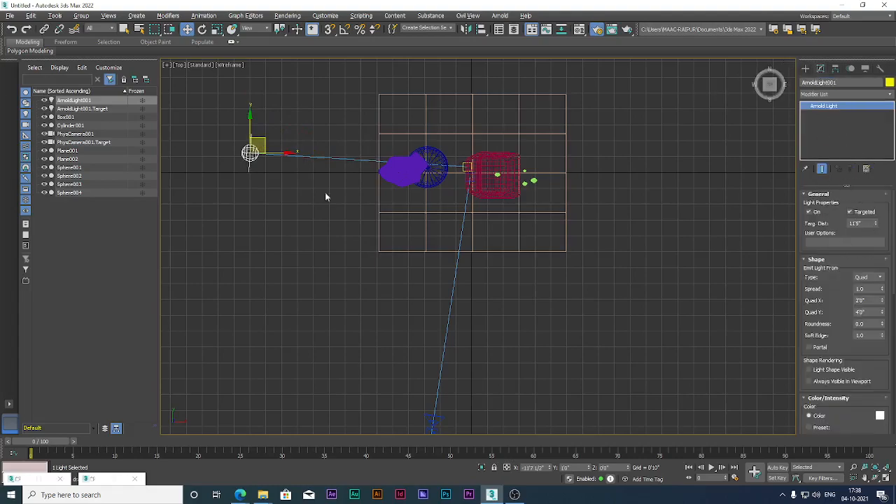
pyautogui.hotkey('alt', 'w')
pyautogui.rightClick(543, 192)
pyautogui.hotkey('alt', 'w')
pyautogui.moveTo(431, 189); pyautogui.dragTo(545, 227, button='middle')
# Try raising the Arnold light in the front view and undo each move
pyautogui.moveTo(219, 263); pyautogui.dragTo(220, 243)
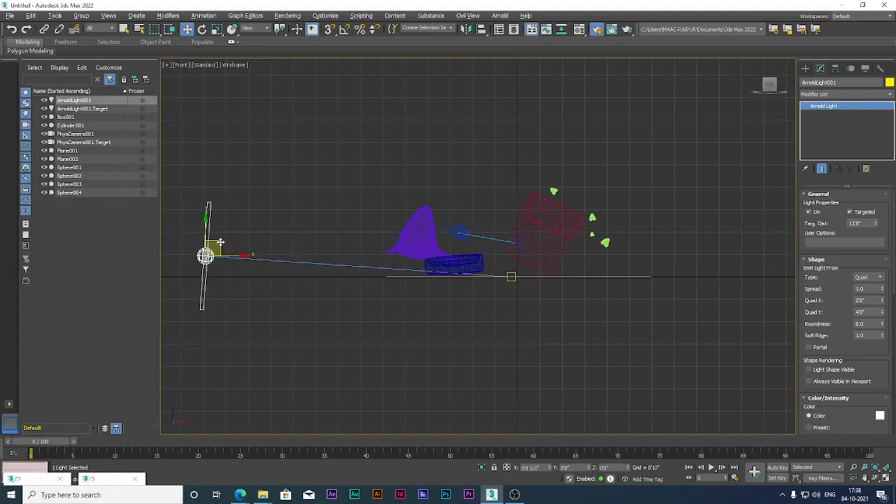
pyautogui.hotkey('ctrl', 'z')
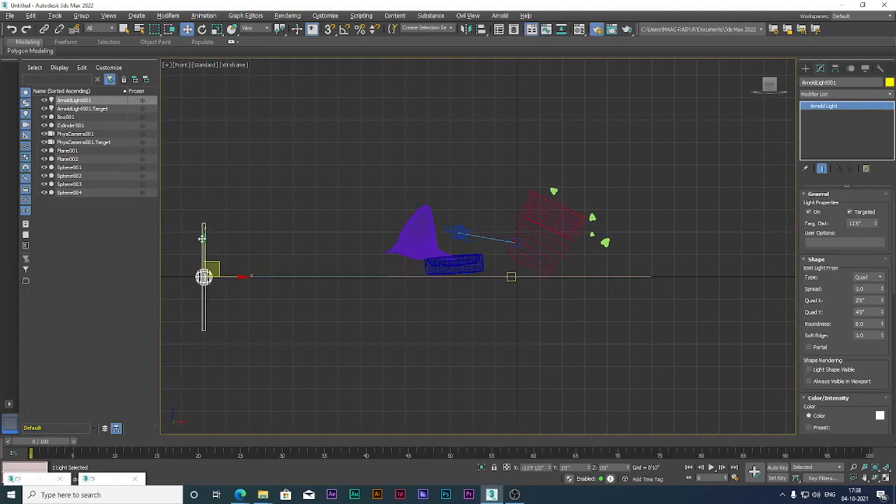
pyautogui.moveTo(215, 263); pyautogui.dragTo(161, 231)
pyautogui.hotkey('ctrl', 'z')
# Change the Arnold light to a Skydome, move it between the dish and pot about 1'4" high, and check the camera view
pyautogui.click(868, 278)
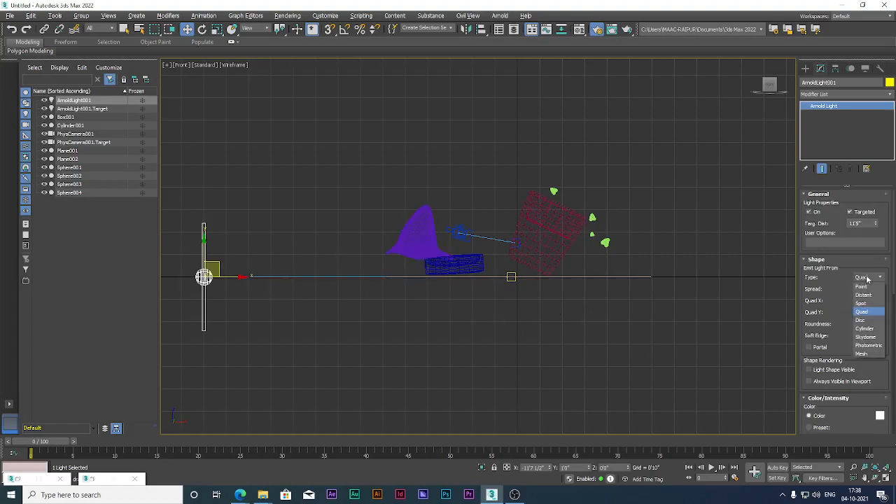
pyautogui.click(865, 338)
pyautogui.moveTo(216, 264); pyautogui.dragTo(510, 225)
pyautogui.hotkey('alt', 'w')
pyautogui.rightClick(688, 304)
pyautogui.hotkey('alt', 'w')
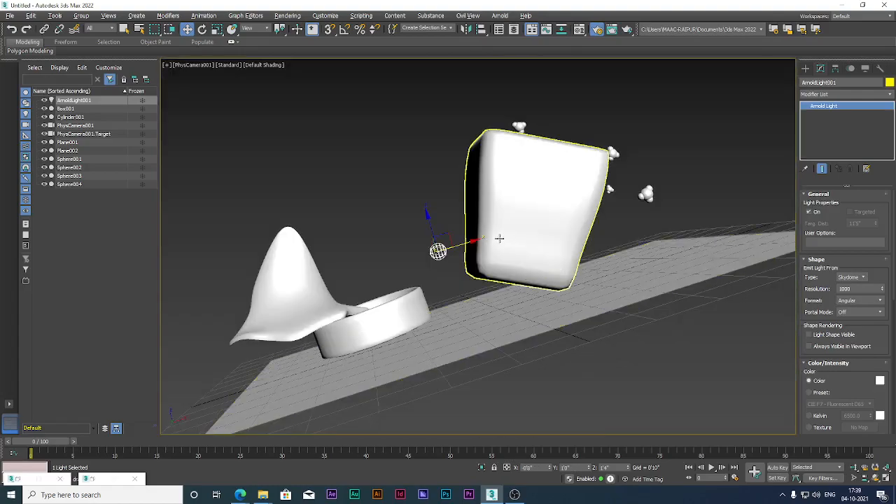
# Test-render the camera view, close the render, and set the skydome light's intensity to 0.2 and exposure to 0.8
pyautogui.click(611, 29)
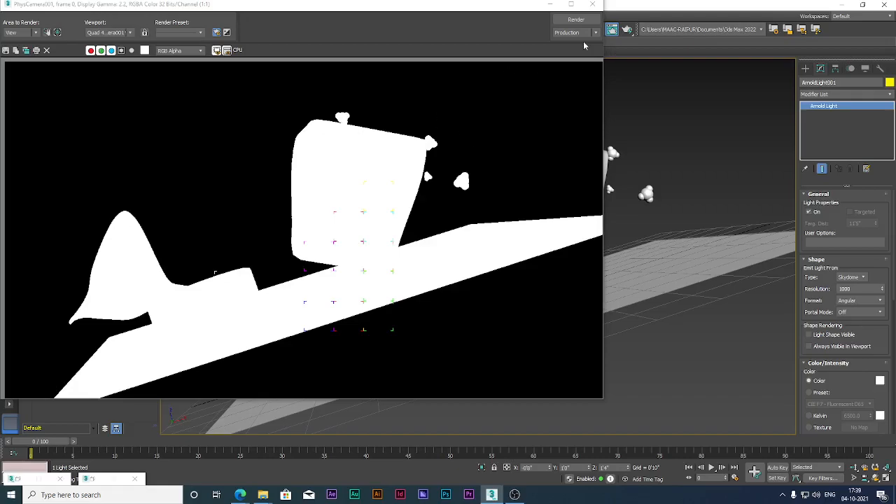
pyautogui.click(592, 4)
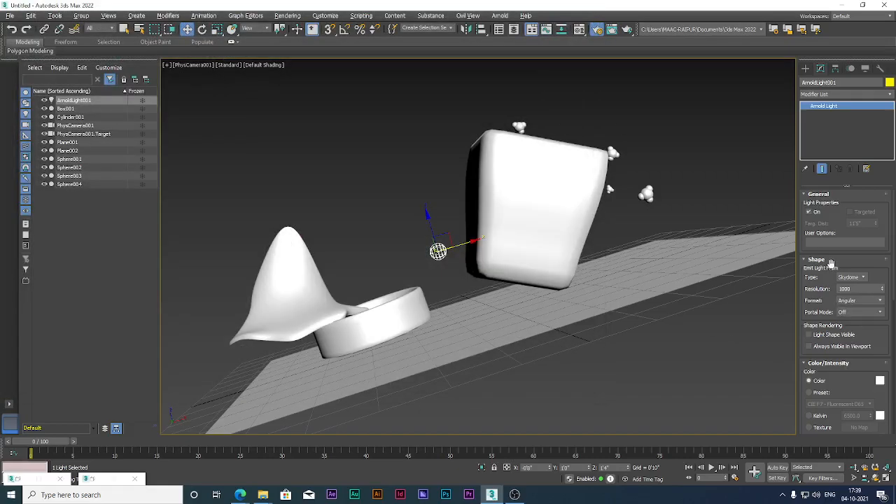
pyautogui.scroll(-1, 829, 259)
pyautogui.scroll(-2, 826, 230)
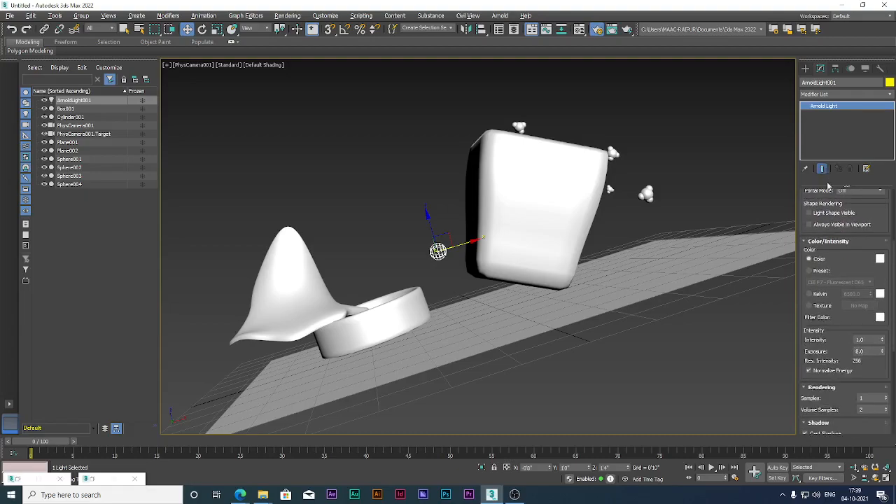
pyautogui.scroll(-1, 826, 336)
pyautogui.click(864, 320)
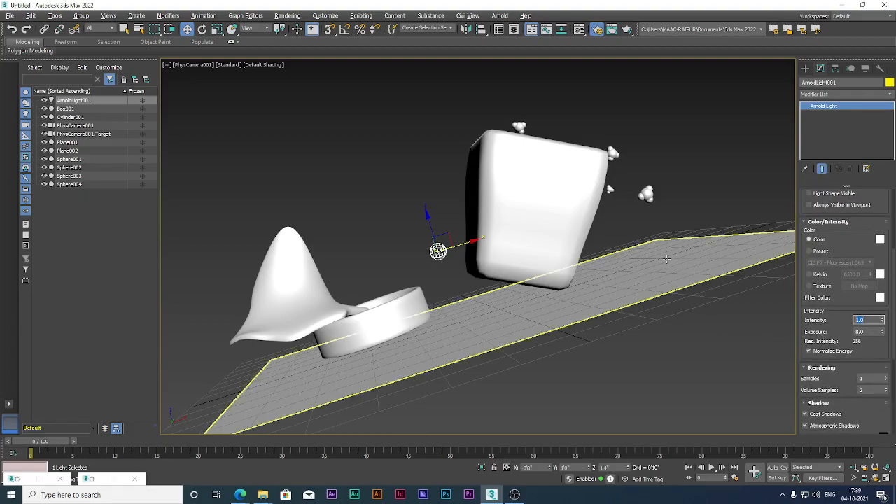
pyautogui.write('0.2')
pyautogui.press('Return')
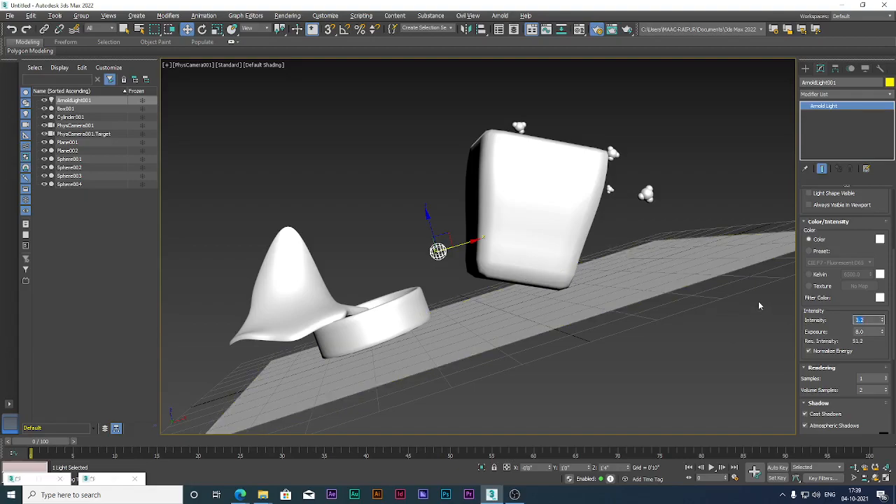
pyautogui.click(866, 331)
pyautogui.write('0.8')
pyautogui.press('Return')
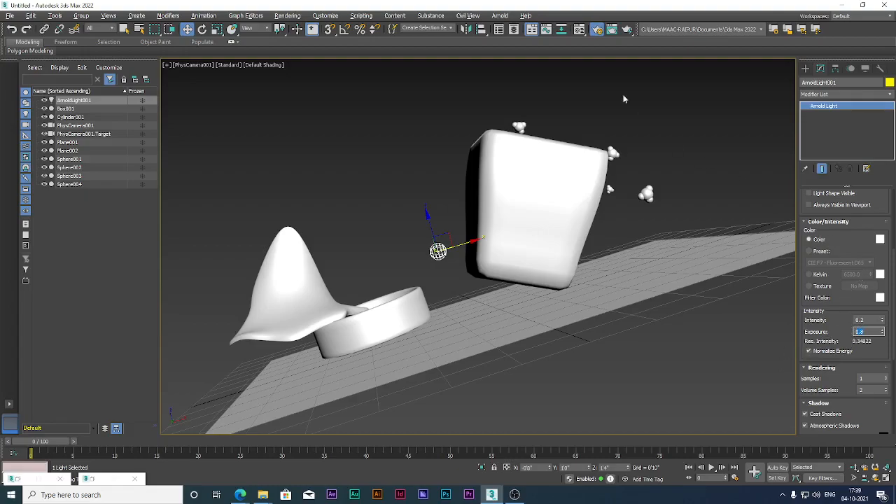
# Render the camera view again to check the dimmed light, close the render and deselect the light
pyautogui.click(613, 28)
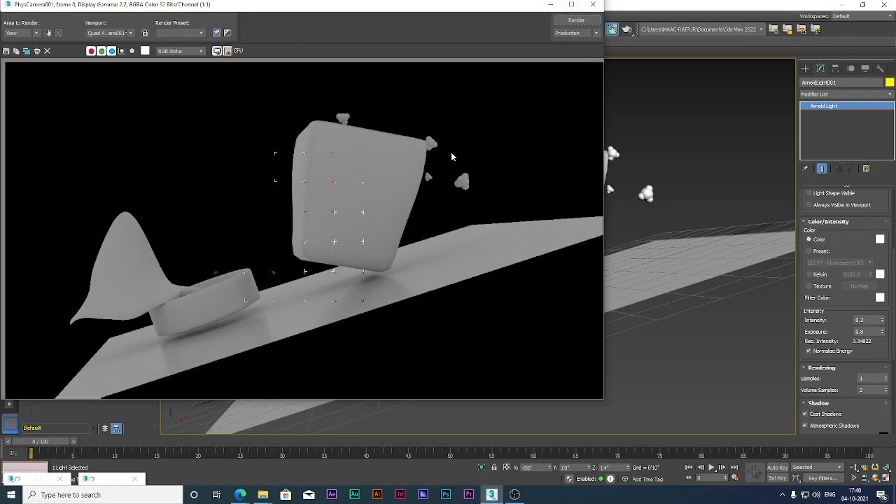
pyautogui.click(597, 6)
pyautogui.click(385, 140)
# Save the scene as popcorn in the scenes folder
pyautogui.hotkey('ctrl', 's')
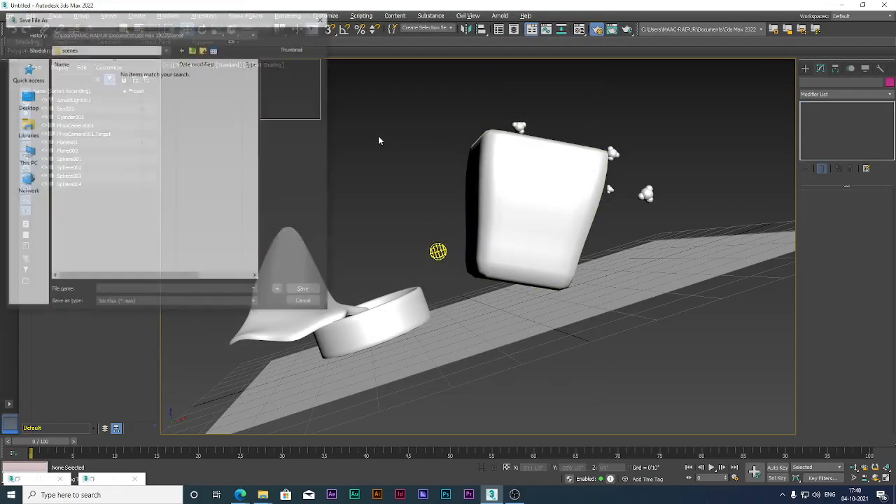
pyautogui.write('popcorn')
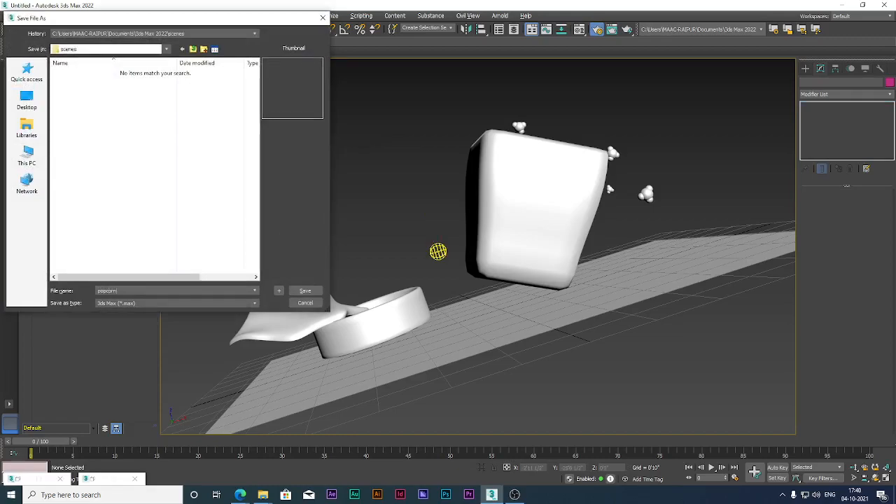
pyautogui.click(305, 290)
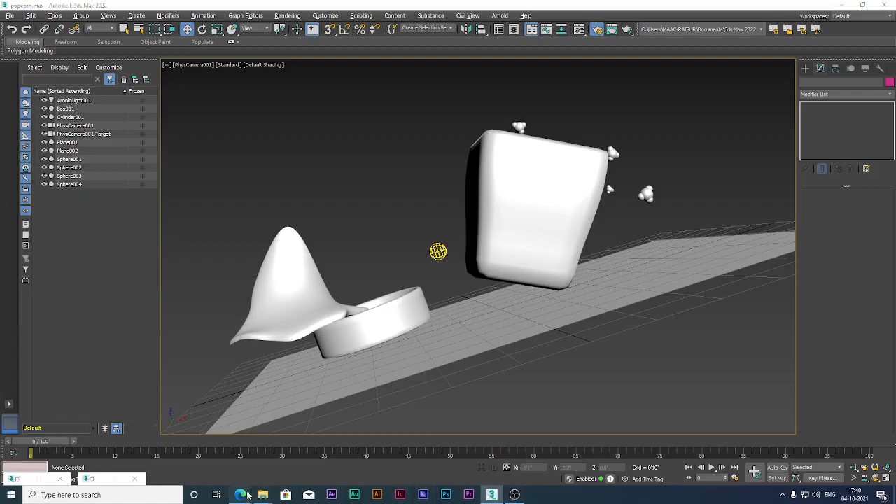
# Switch to the web browser and open the polyhaven.com website in the Google Account tab
pyautogui.click(210, 458)
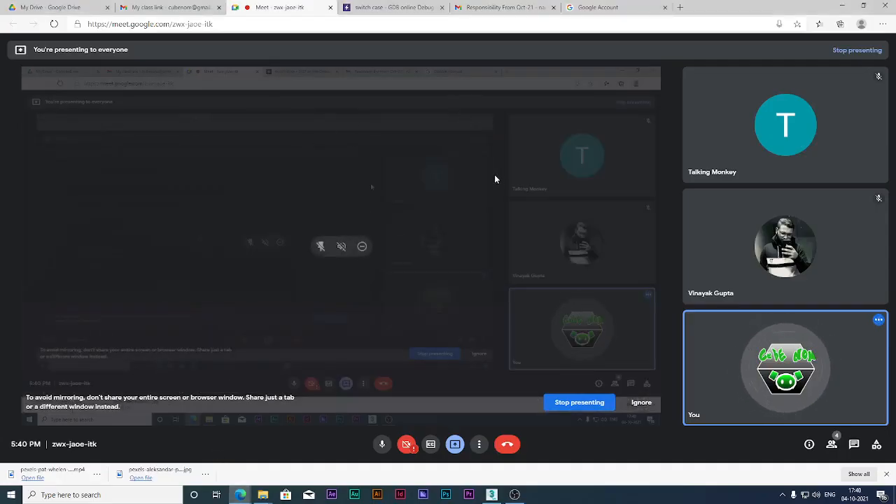
pyautogui.click(598, 7)
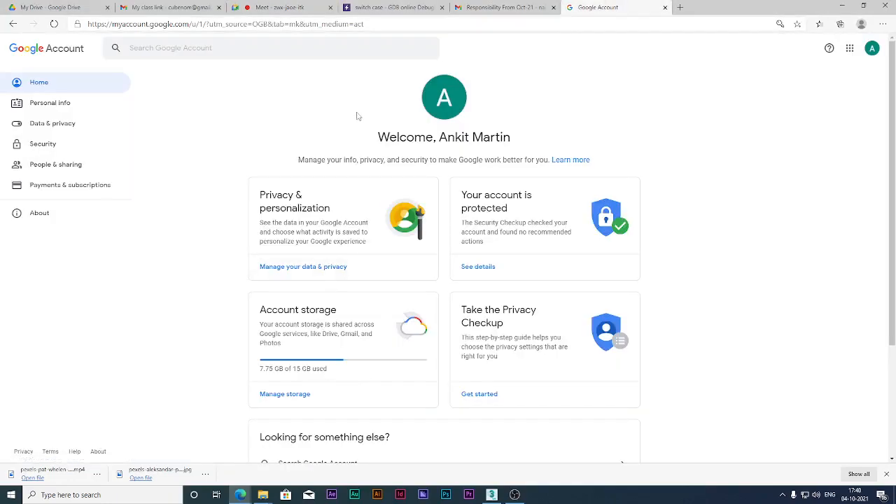
pyautogui.click(299, 24)
pyautogui.write('g')
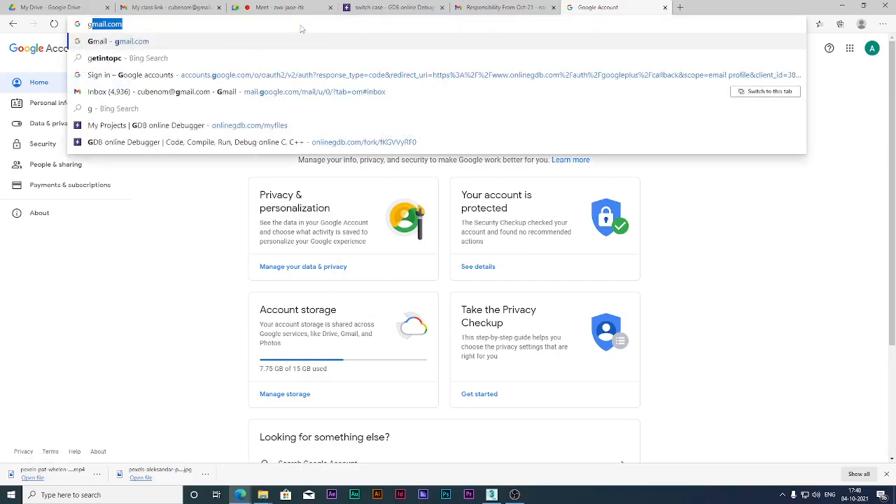
pyautogui.write('oogle')
pyautogui.press('Return')
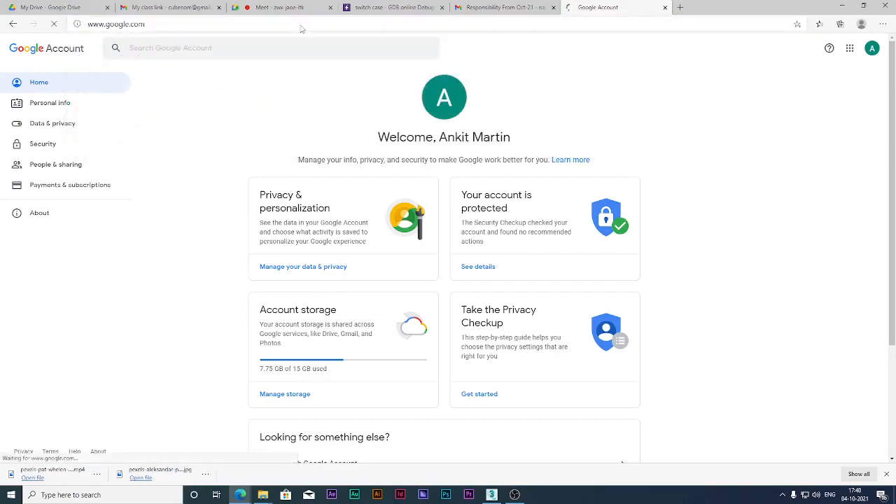
pyautogui.click(571, 21)
pyautogui.write('poly')
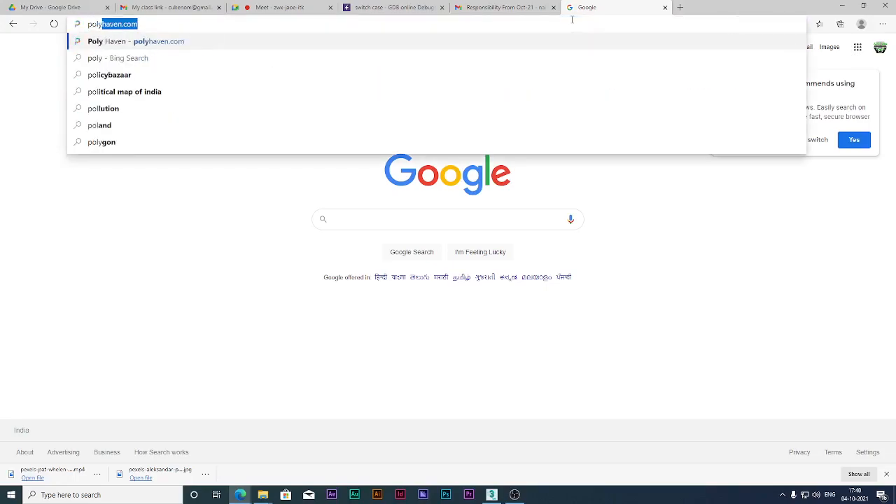
pyautogui.write('haven')
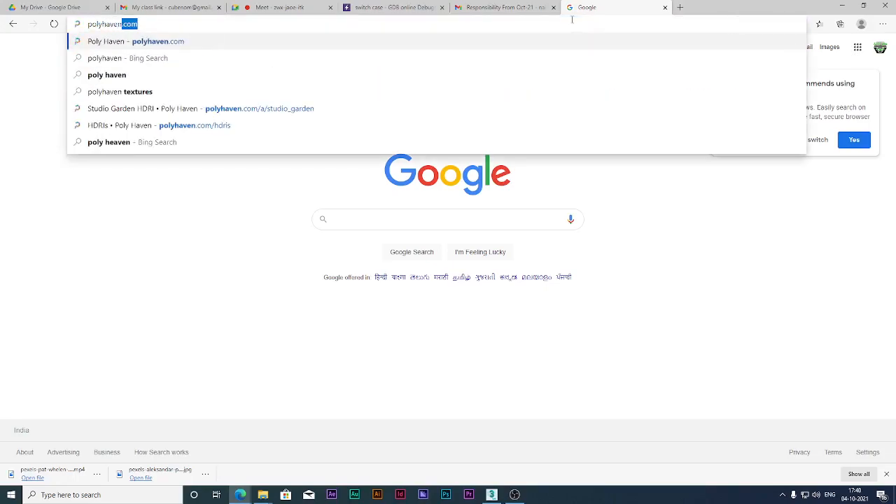
pyautogui.press('Return')
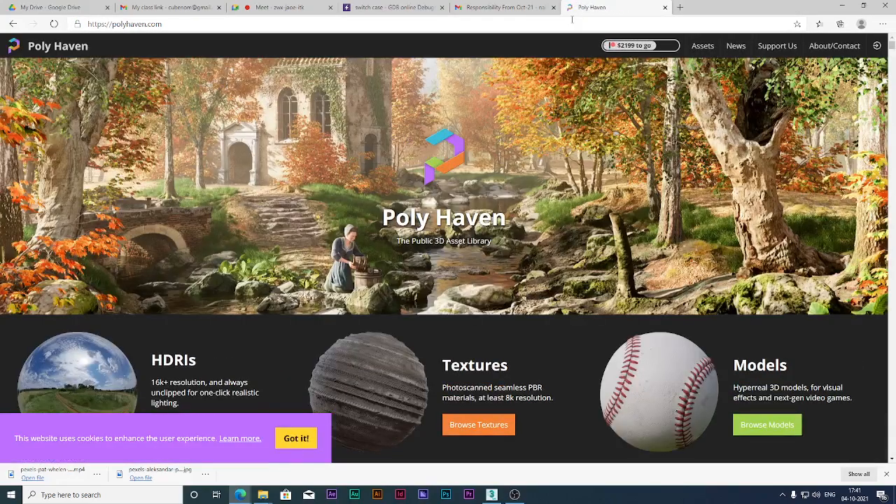
# Open Poly Haven's HDRI collection, browse through it and open the Ballroom HDRI
pyautogui.scroll(-2, 280, 280)
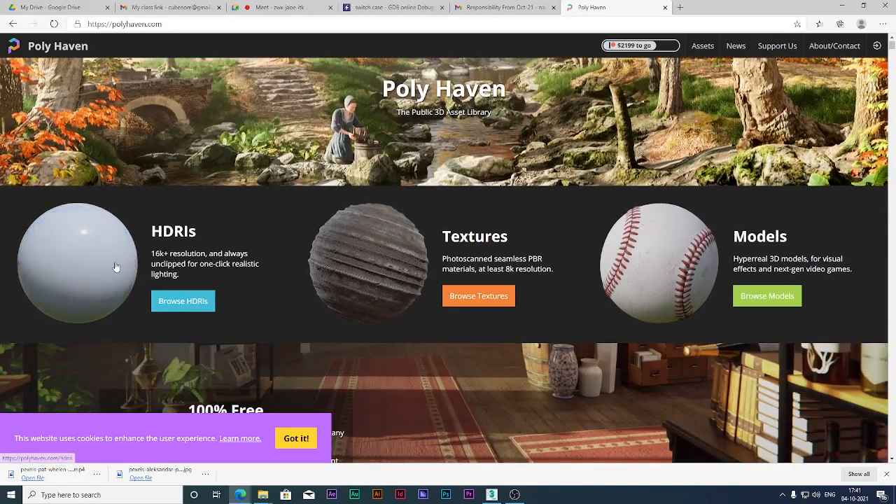
pyautogui.click(199, 299)
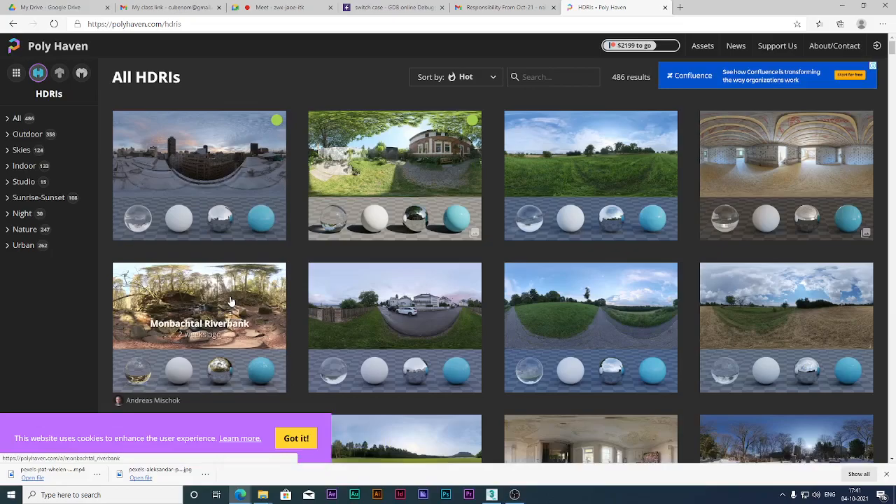
pyautogui.scroll(-3, 426, 394)
pyautogui.scroll(-10, 328, 253)
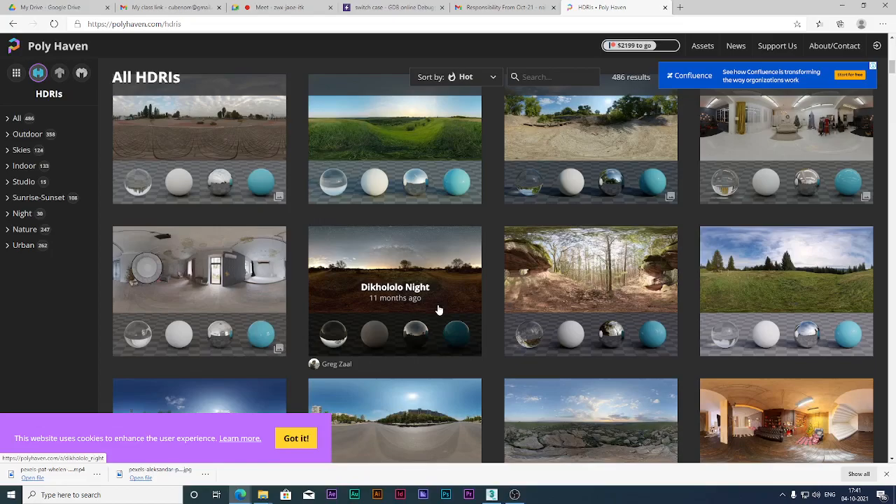
pyautogui.scroll(-6, 439, 310)
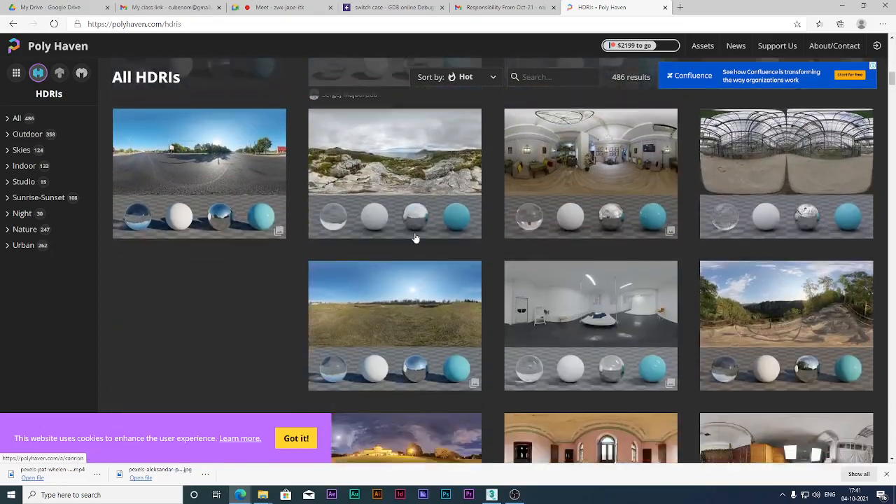
pyautogui.scroll(-10, 415, 240)
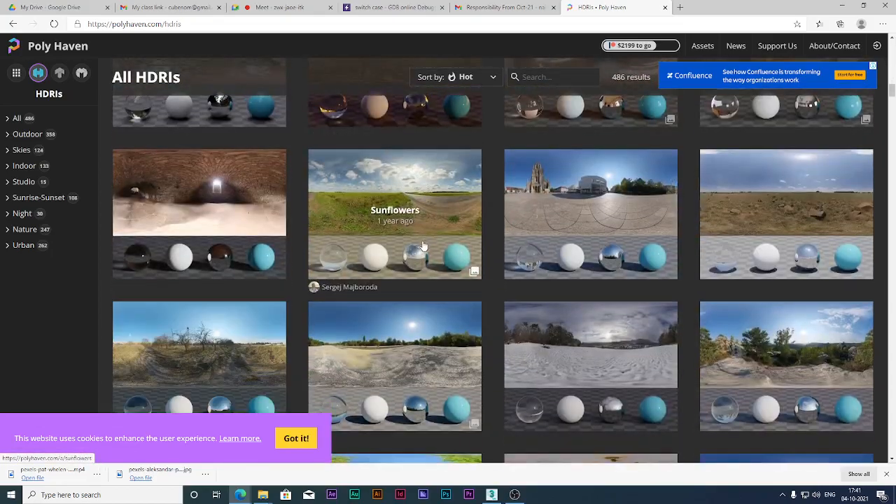
pyautogui.scroll(-8, 420, 246)
pyautogui.scroll(-5, 413, 248)
pyautogui.scroll(-2, 417, 243)
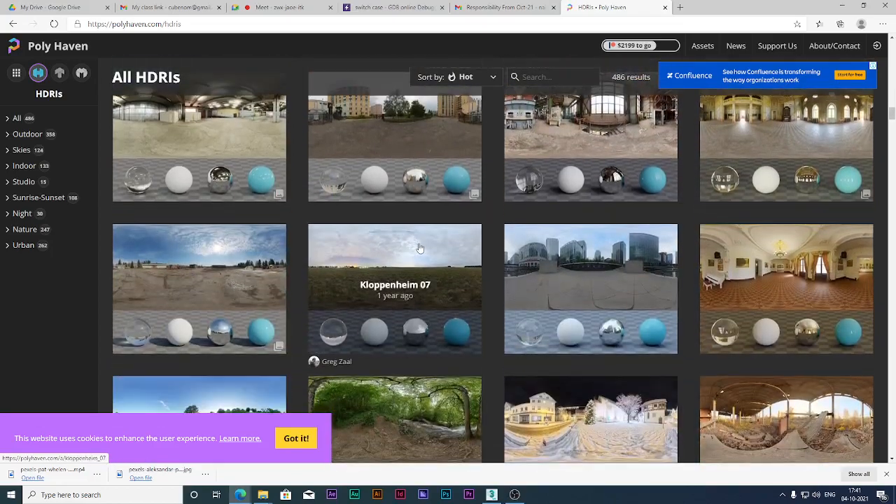
pyautogui.click(795, 262)
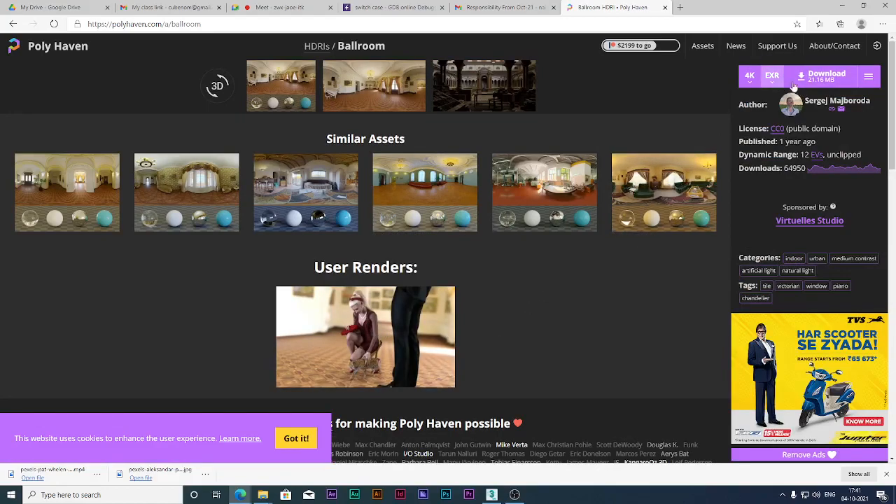
# Download the Ballroom HDRI as a 4K EXR and show the downloaded file in its folder
pyautogui.click(823, 83)
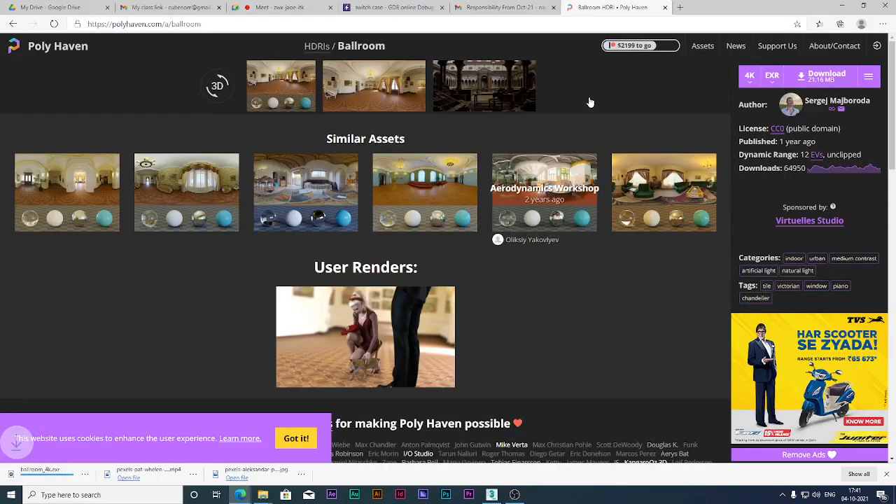
pyautogui.scroll(-3, 584, 119)
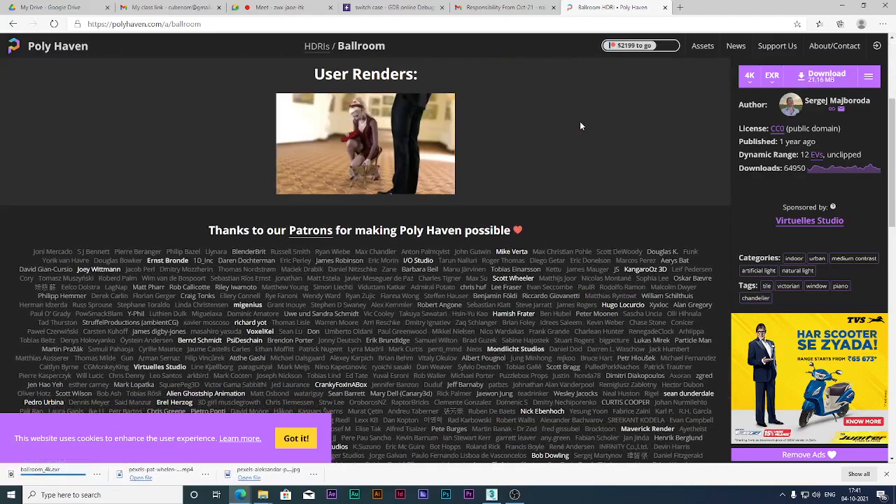
pyautogui.scroll(3, 580, 121)
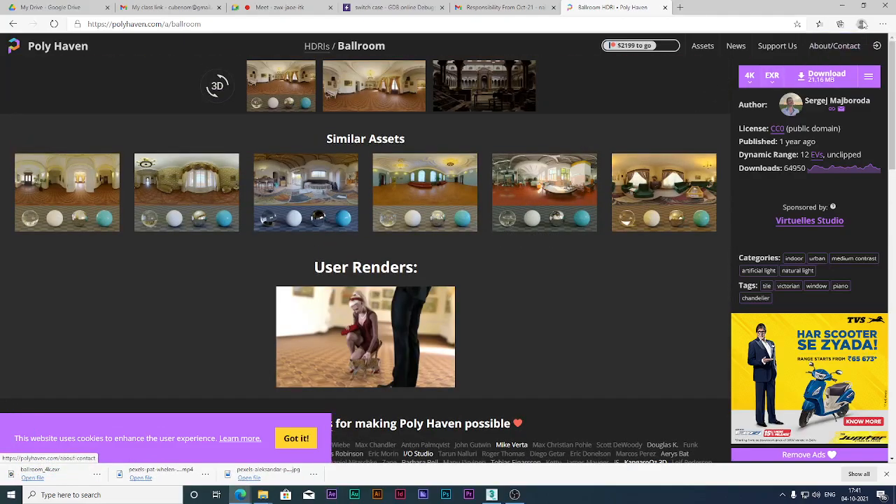
pyautogui.click(98, 476)
pyautogui.click(130, 423)
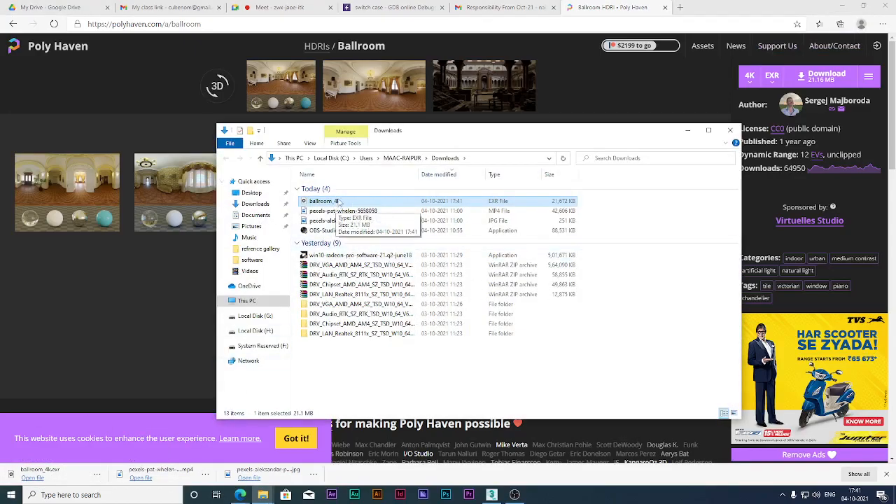
# Switch to 3ds Max, select the Arnold skydome light in the camera view and set its color source to Texture
pyautogui.click(492, 494)
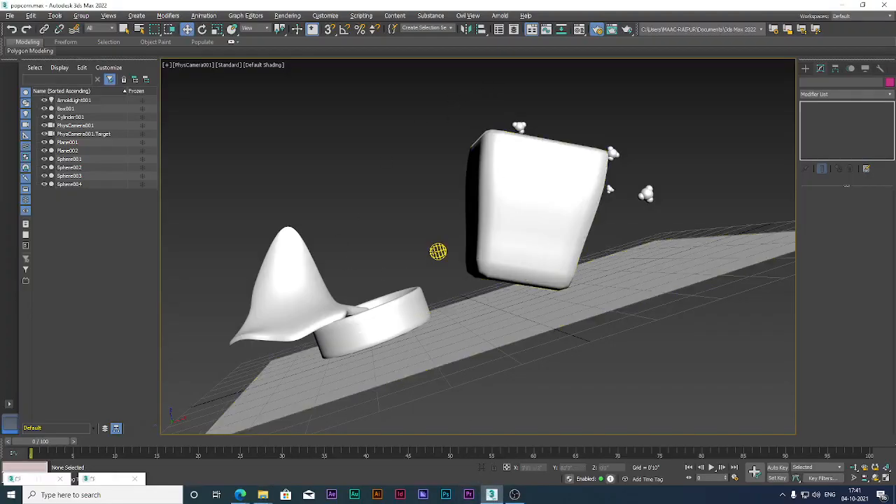
pyautogui.click(436, 252)
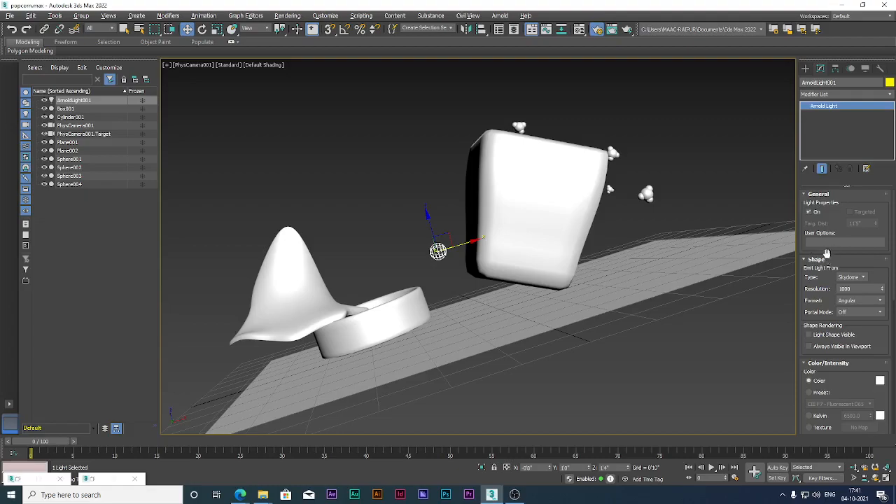
pyautogui.scroll(-5, 827, 255)
pyautogui.scroll(-4, 845, 278)
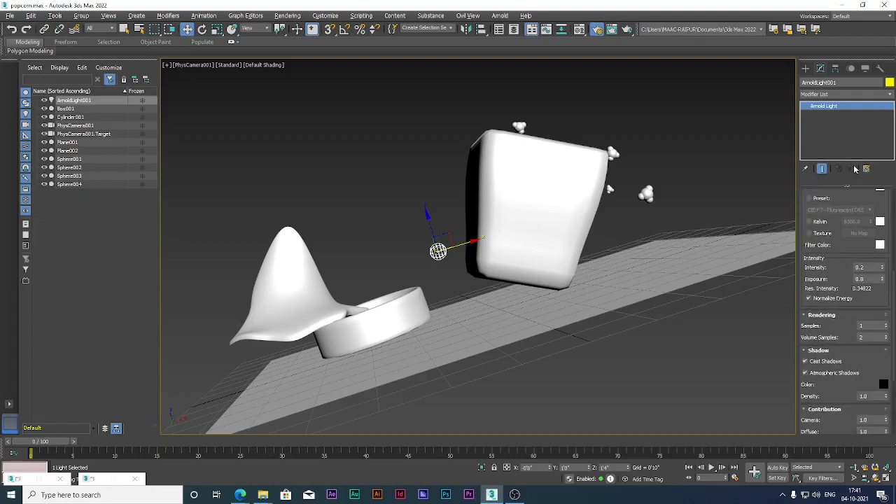
pyautogui.scroll(-4, 844, 284)
pyautogui.scroll(-2, 834, 287)
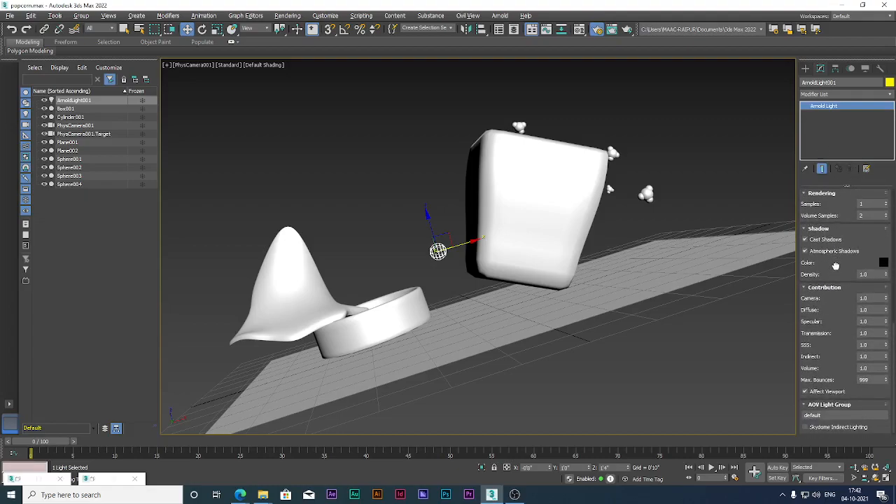
pyautogui.scroll(8, 834, 252)
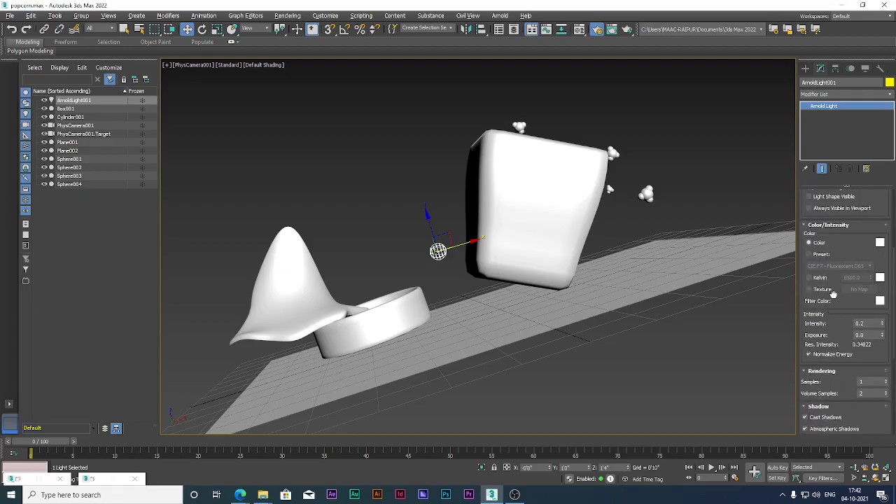
pyautogui.scroll(1, 830, 293)
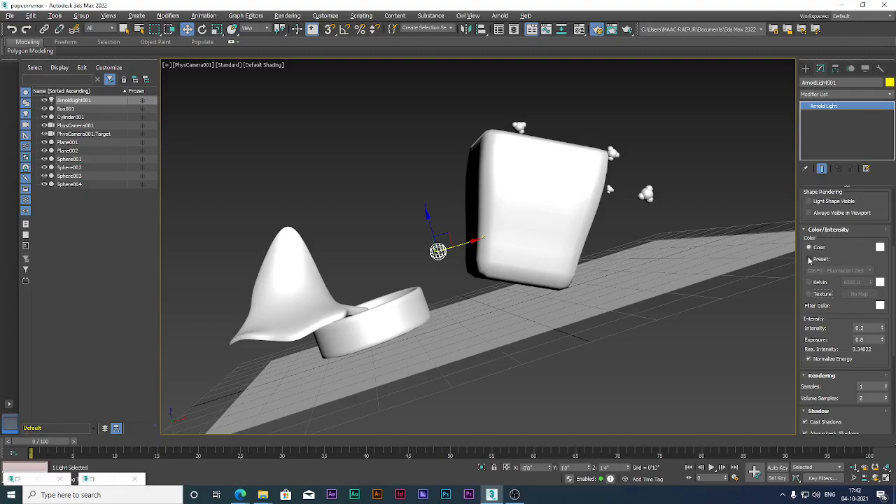
pyautogui.click(809, 294)
# Assign a Bitmap map from the General maps to the skydome light's texture slot
pyautogui.click(859, 294)
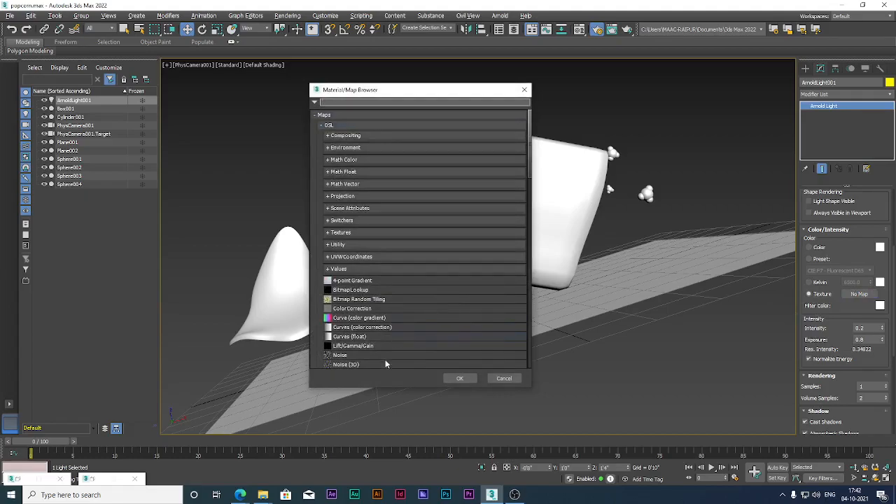
pyautogui.scroll(-3, 395, 314)
pyautogui.scroll(-3, 377, 325)
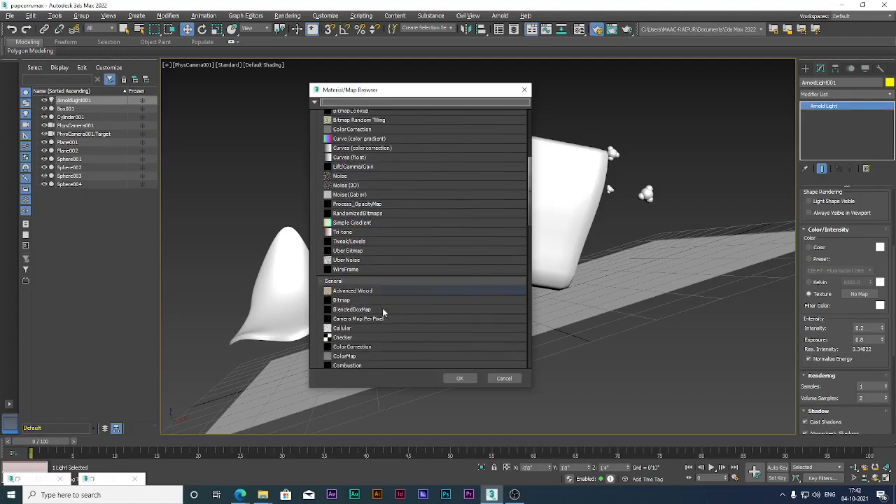
pyautogui.click(350, 269)
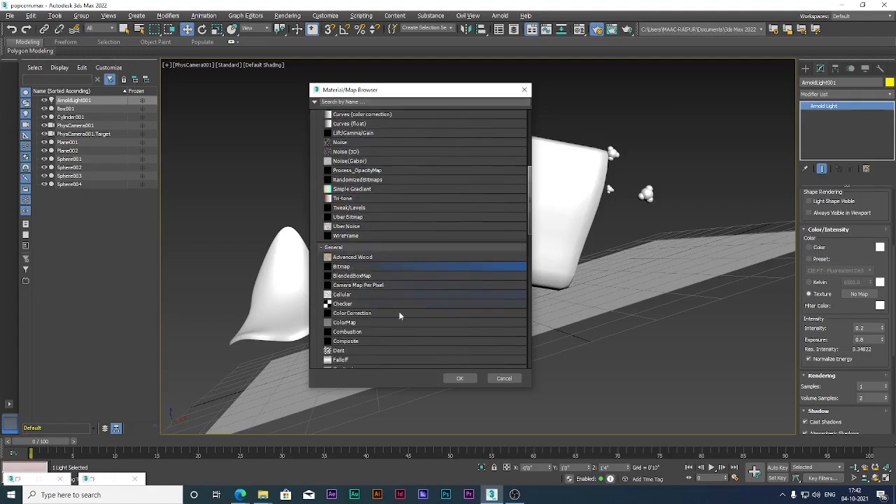
pyautogui.click(456, 378)
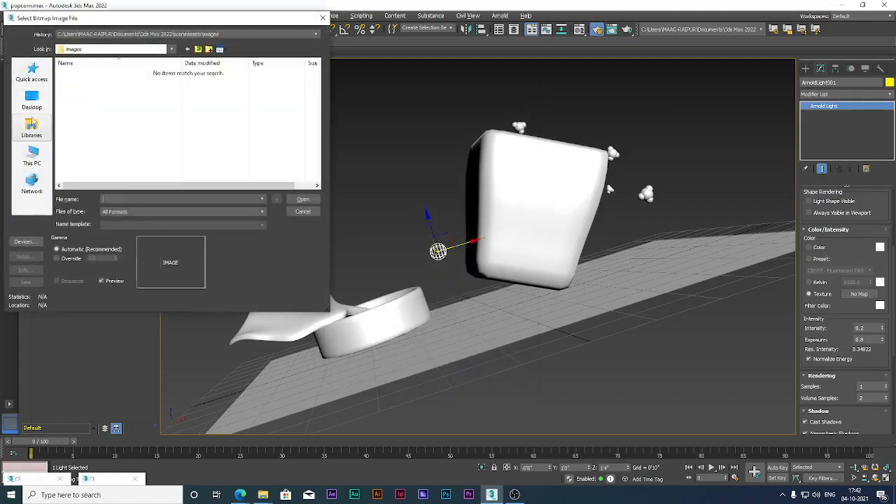
# Load ballroom_4k.exr from the Downloads folder as the bitmap and accept the default OpenEXR configuration
pyautogui.click(31, 100)
pyautogui.doubleClick(203, 73)
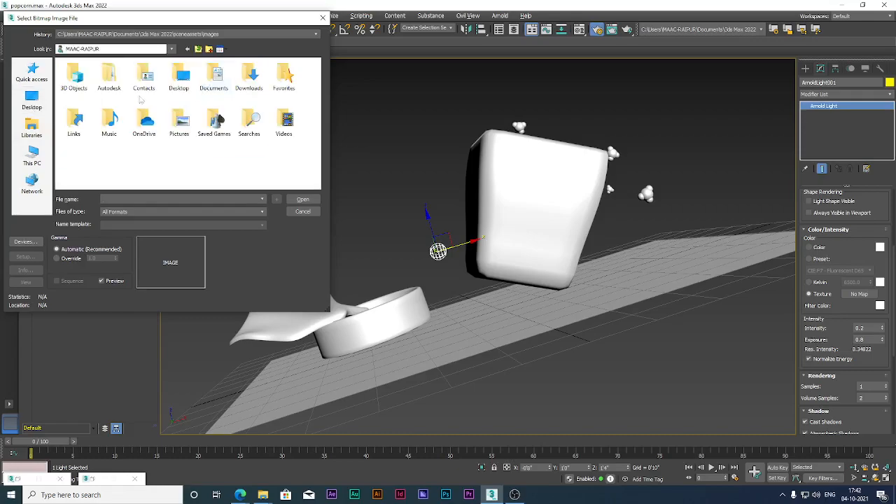
pyautogui.doubleClick(249, 77)
pyautogui.click(90, 84)
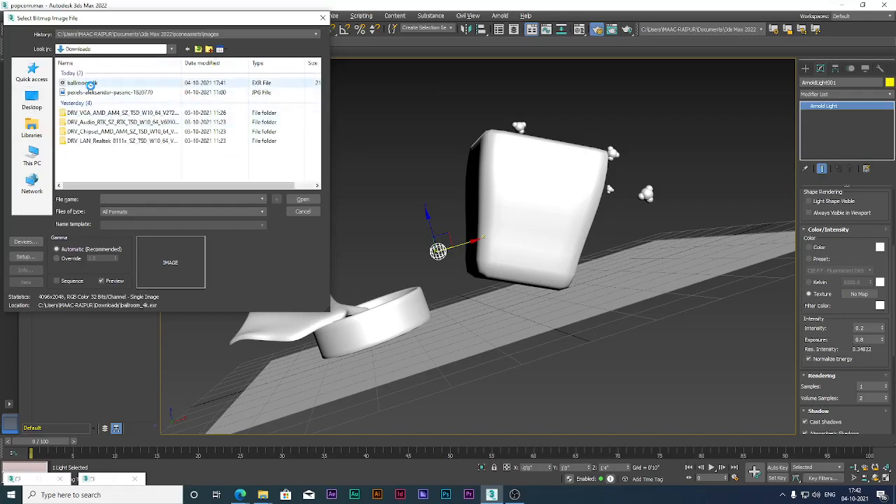
pyautogui.click(302, 199)
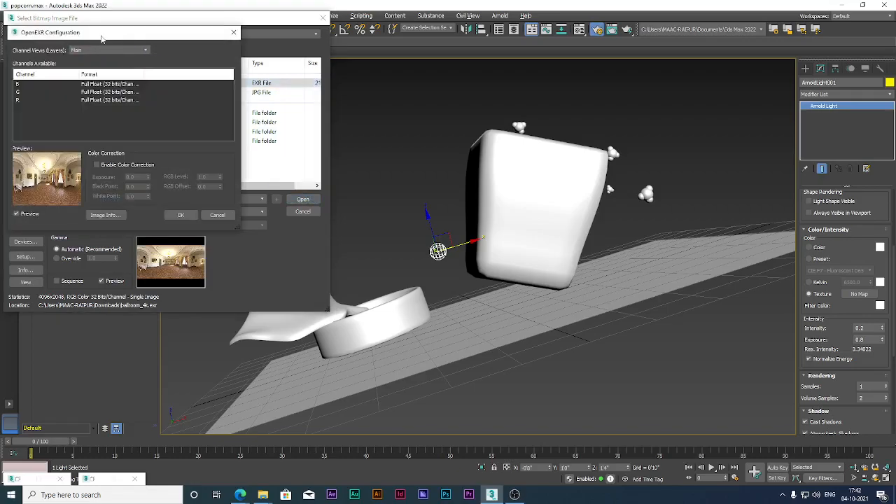
pyautogui.moveTo(101, 38); pyautogui.dragTo(219, 29)
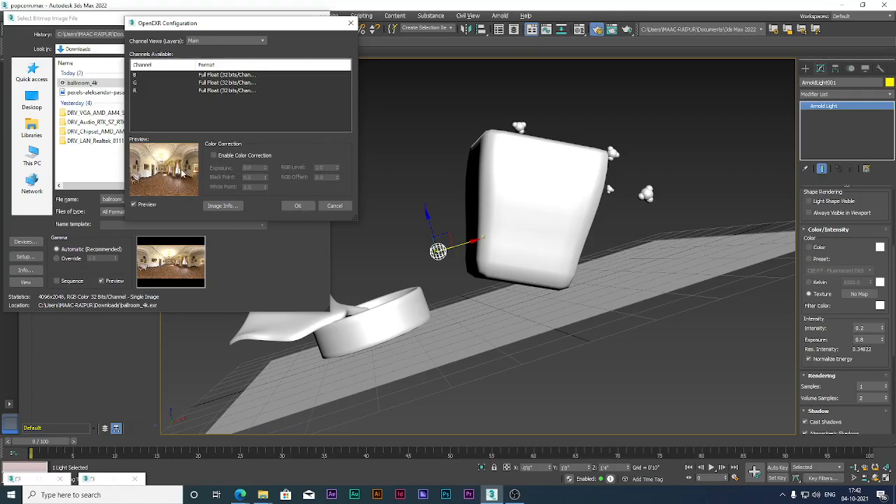
pyautogui.click(297, 205)
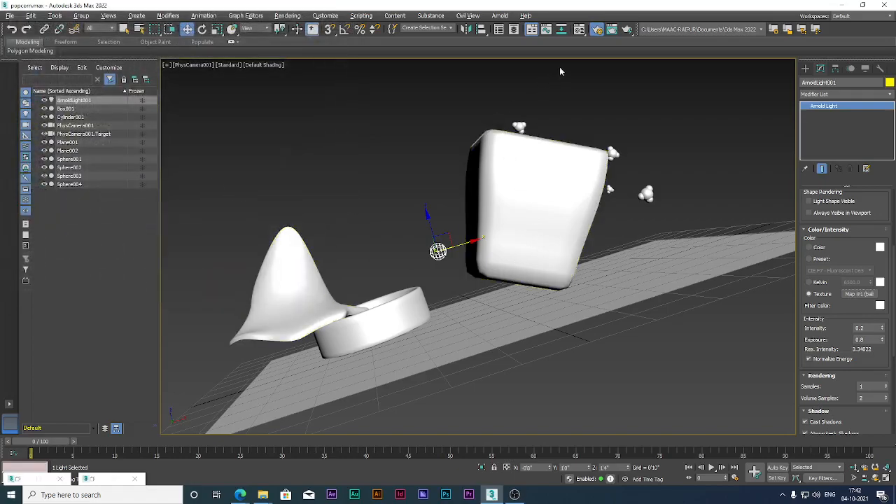
# Render the PhysCamera001 view with the HDRI-textured skydome light, then minimize the render window
pyautogui.click(612, 30)
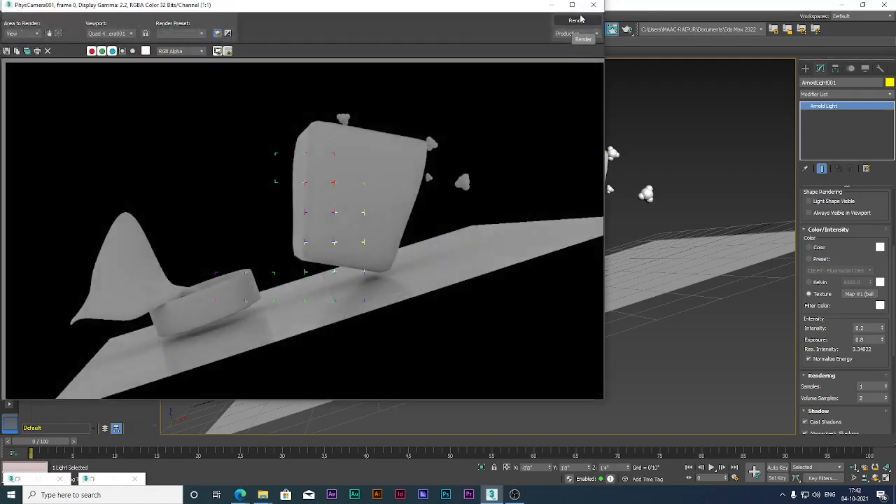
pyautogui.click(577, 21)
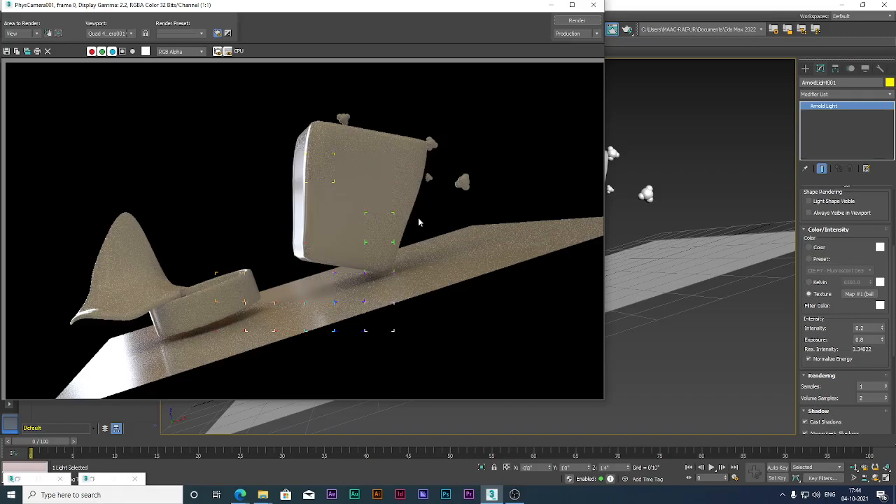
pyautogui.click(551, 5)
# Move the skydome light past the pot to the far end of the ground plane, re-render the camera view and deselect the light
pyautogui.moveTo(468, 231); pyautogui.dragTo(752, 222)
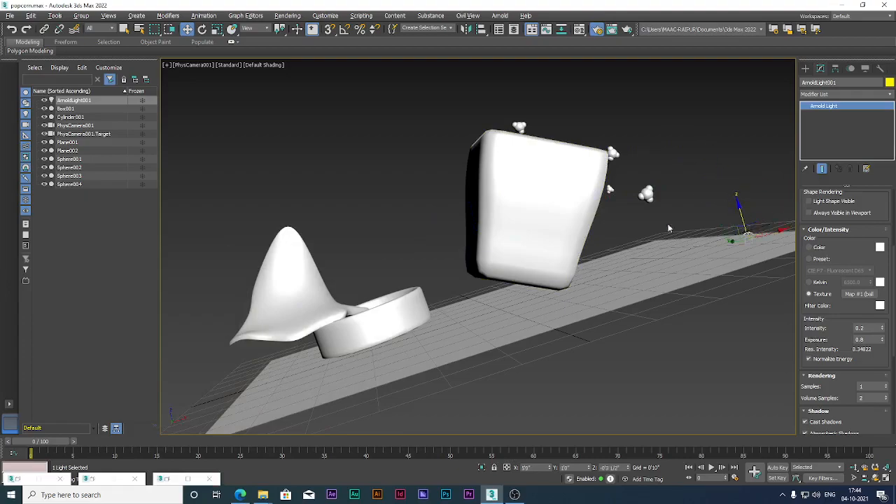
pyautogui.click(610, 29)
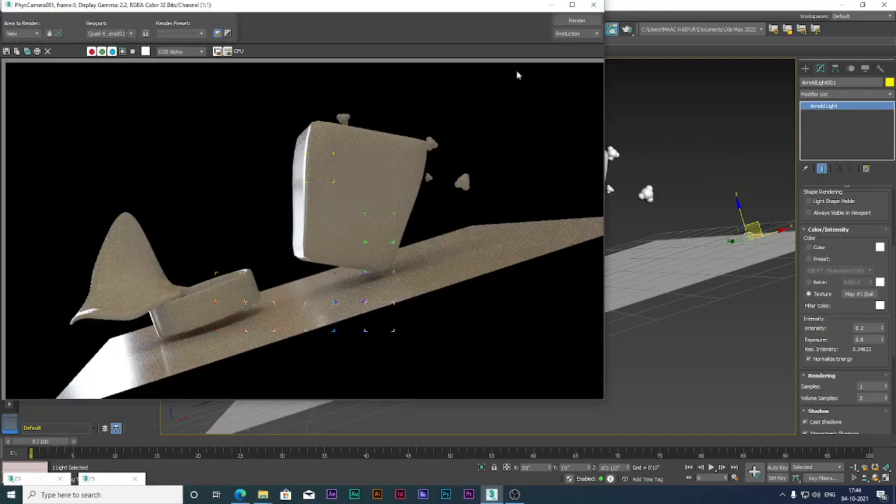
pyautogui.click(569, 22)
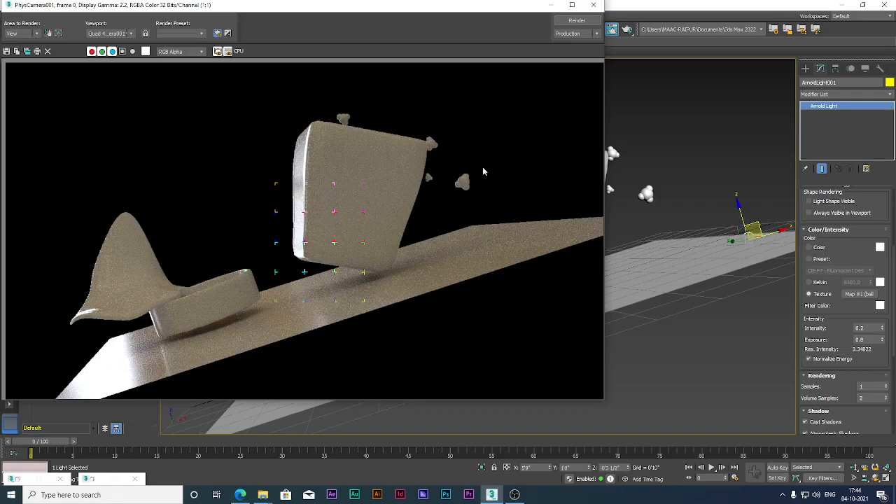
pyautogui.click(594, 4)
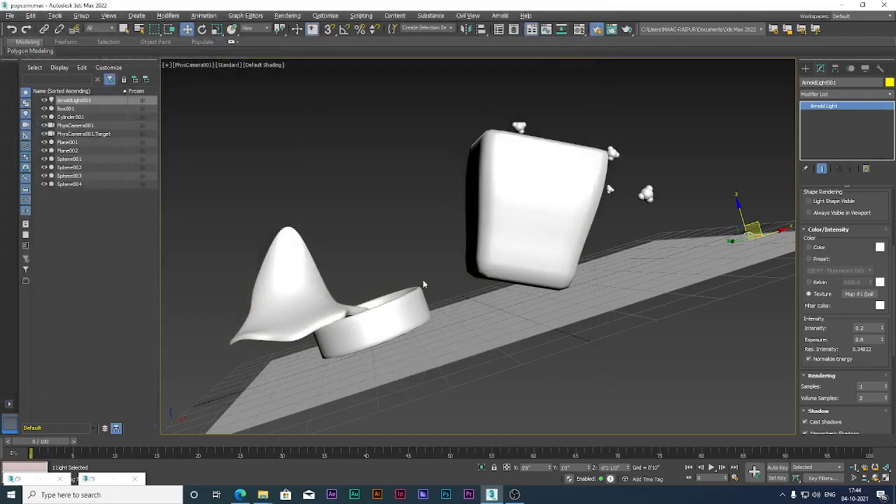
pyautogui.click(394, 227)
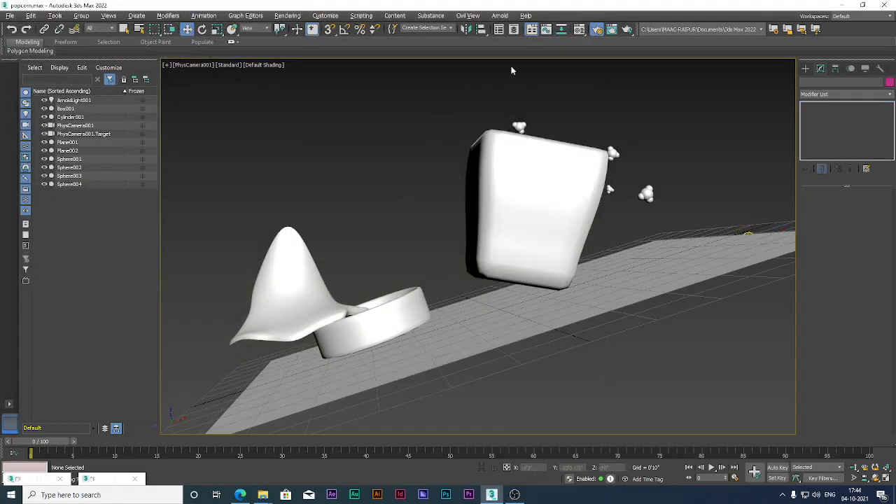
# Set the render target to ActiveShade Mode in Render Setup and start the interactive Arnold render
pyautogui.click(595, 29)
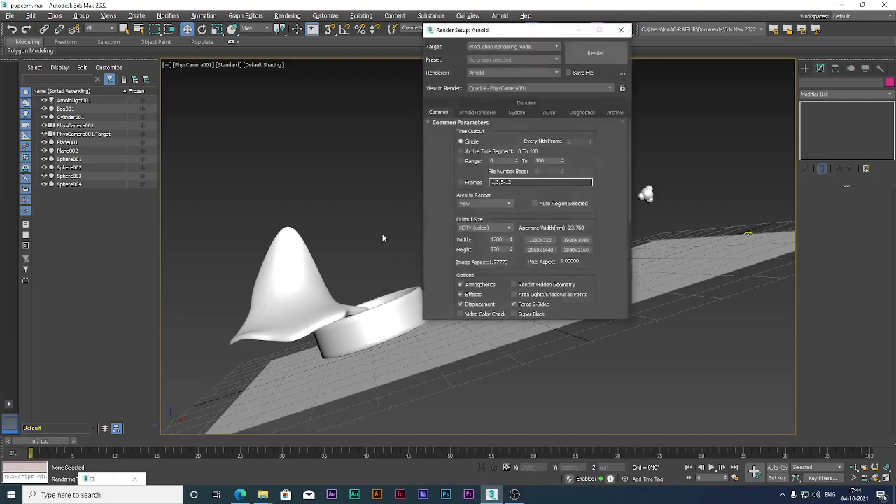
pyautogui.moveTo(491, 26); pyautogui.dragTo(307, 24)
pyautogui.click(327, 37)
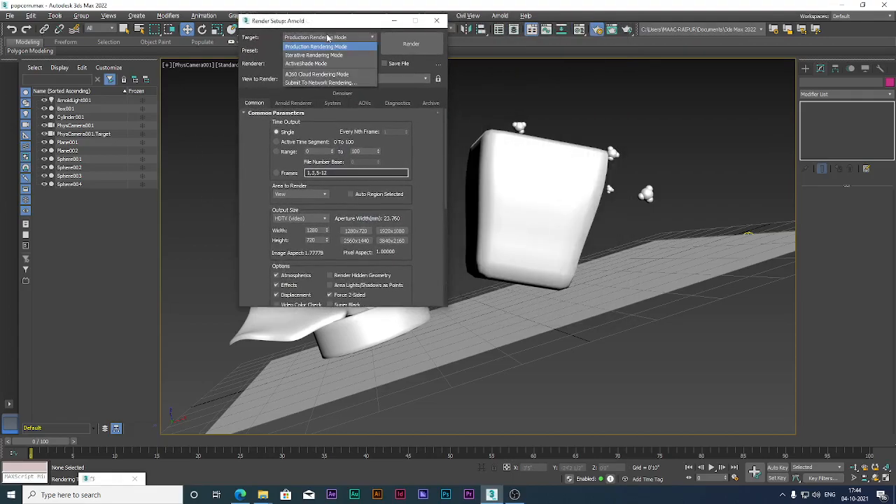
pyautogui.click(308, 66)
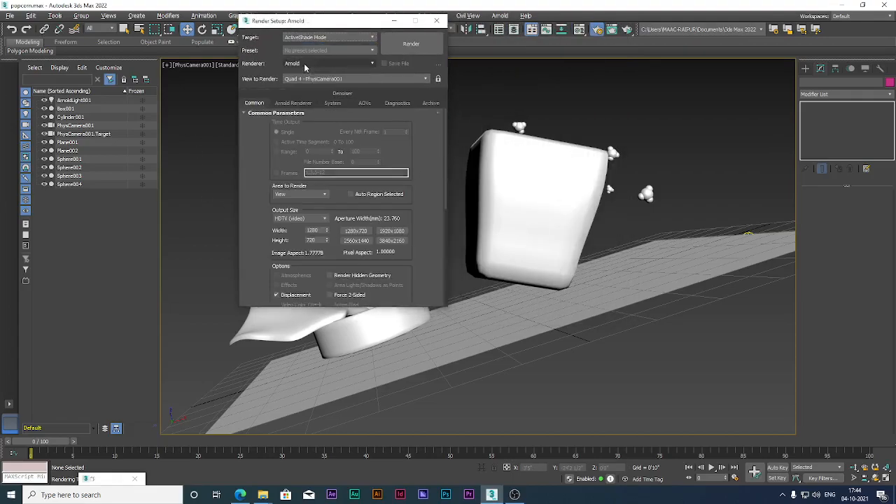
pyautogui.click(397, 46)
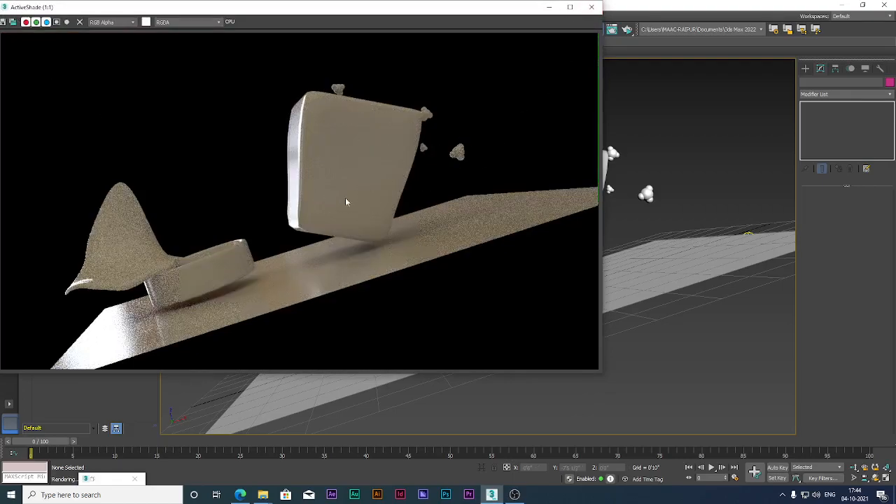
# Put Render Setup away and shrink the ActiveShade window so that it sits beside the pot in the viewport
pyautogui.click(548, 7)
pyautogui.click(396, 21)
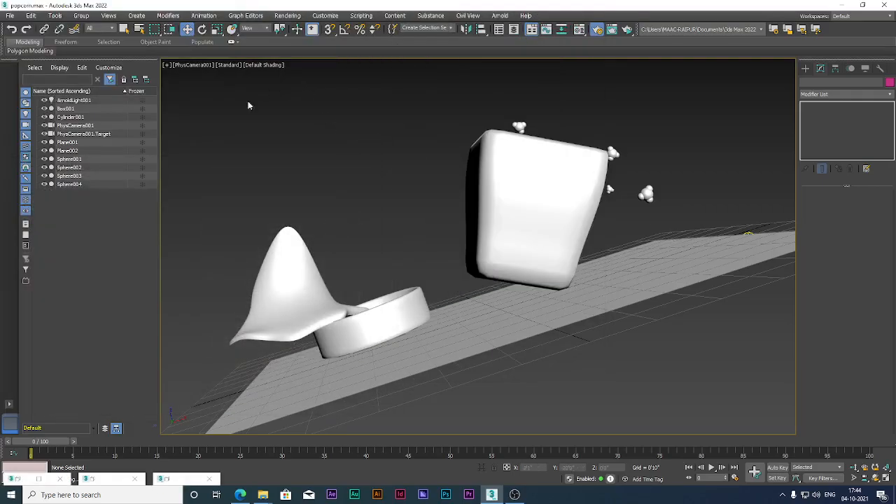
pyautogui.click(16, 479)
pyautogui.doubleClick(18, 479)
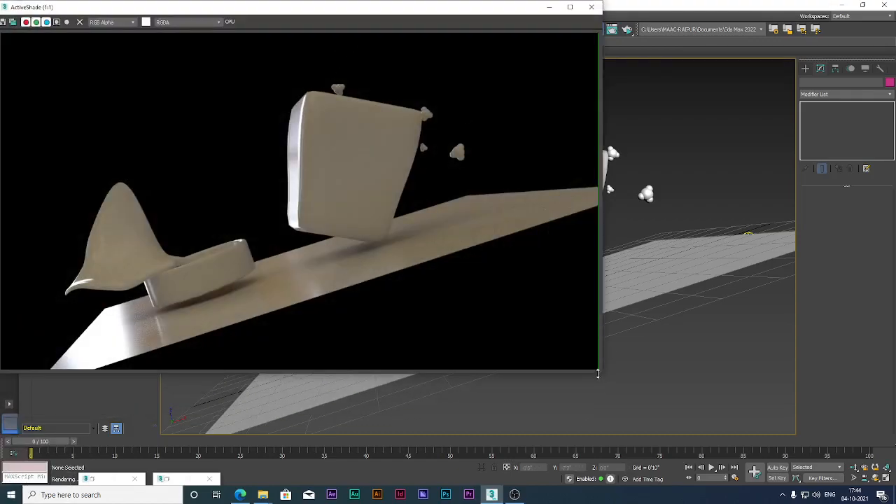
pyautogui.moveTo(600, 374); pyautogui.dragTo(458, 360)
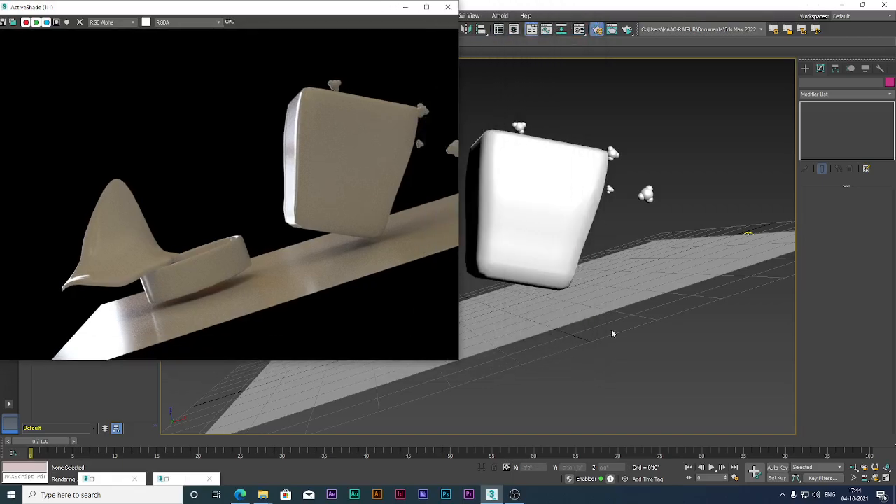
pyautogui.moveTo(375, 14); pyautogui.dragTo(378, 21)
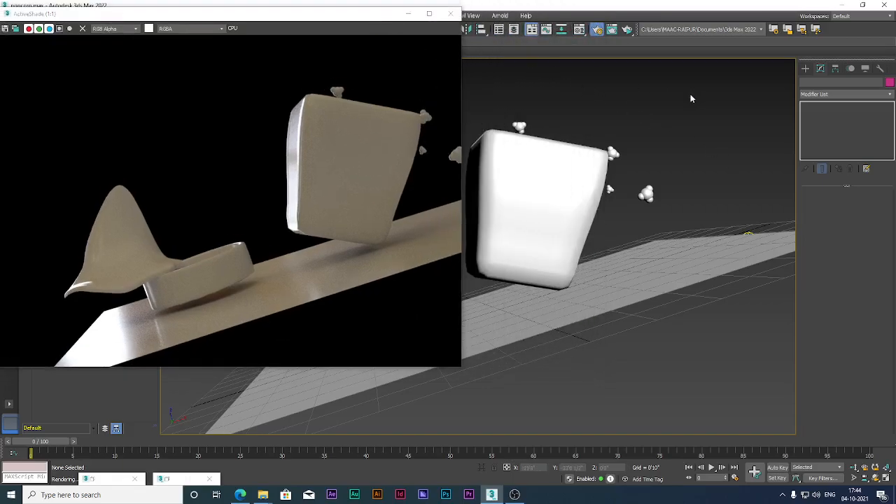
# Select the skydome light beyond the ground plane and make its light shape visible in the render
pyautogui.keyDown('alt'); pyautogui.moveTo(633, 186); pyautogui.dragTo(651, 247, button='middle'); pyautogui.keyUp('alt')
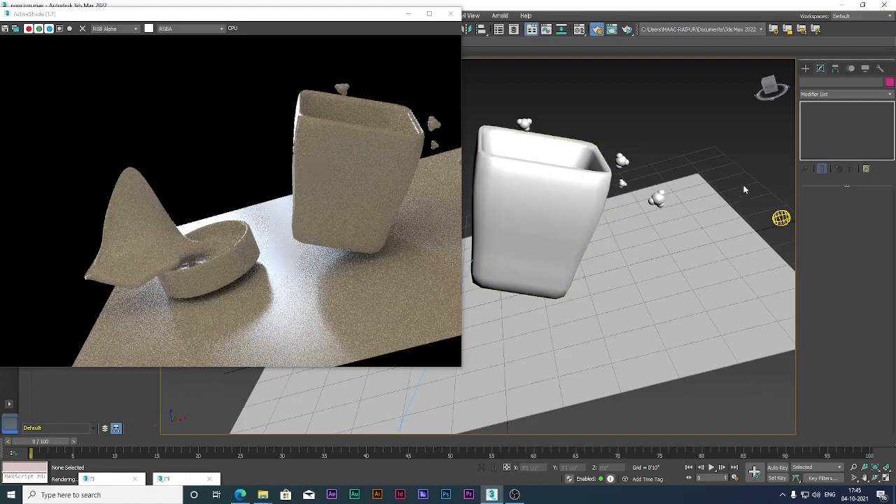
pyautogui.click(781, 218)
pyautogui.scroll(-4, 829, 231)
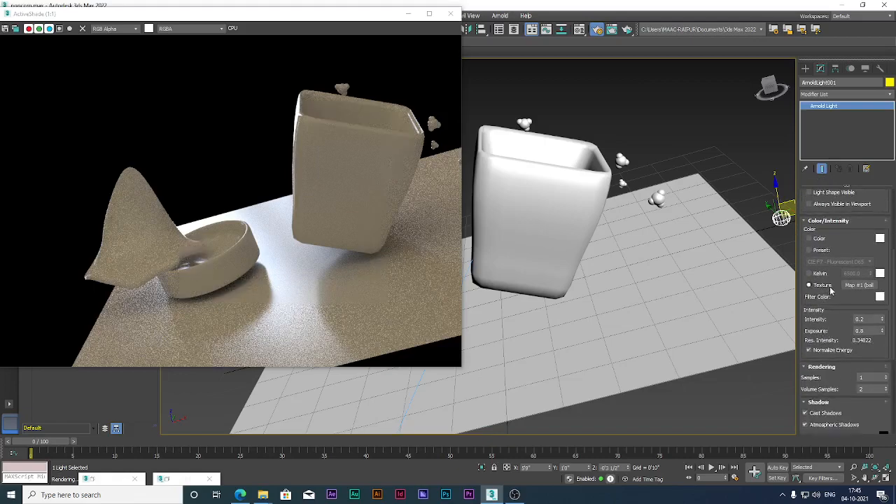
pyautogui.scroll(-2, 840, 299)
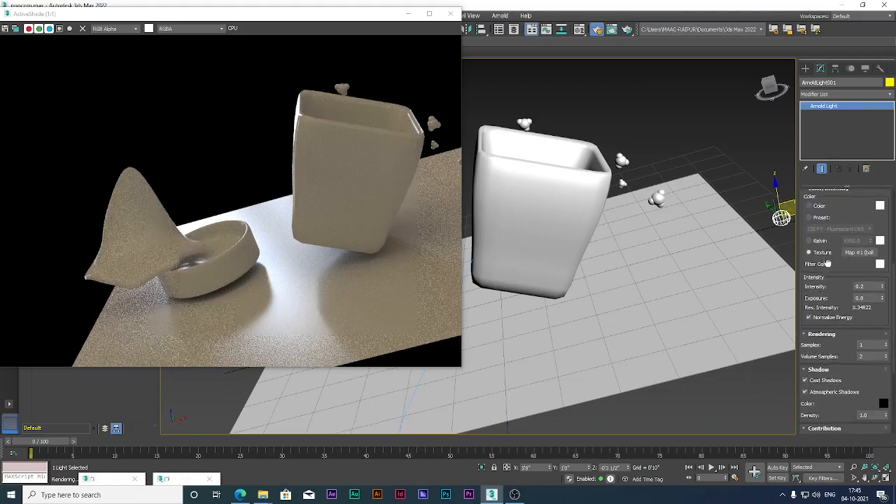
pyautogui.scroll(2, 825, 303)
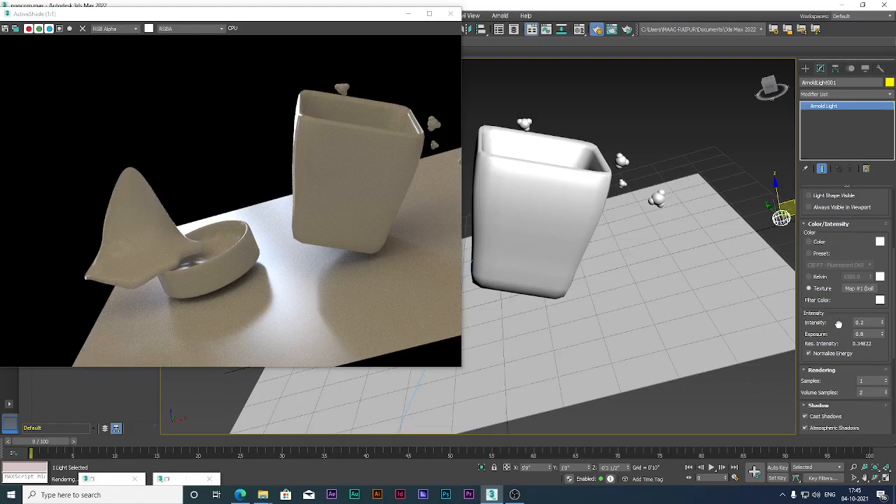
pyautogui.scroll(-5, 838, 323)
pyautogui.scroll(6, 827, 379)
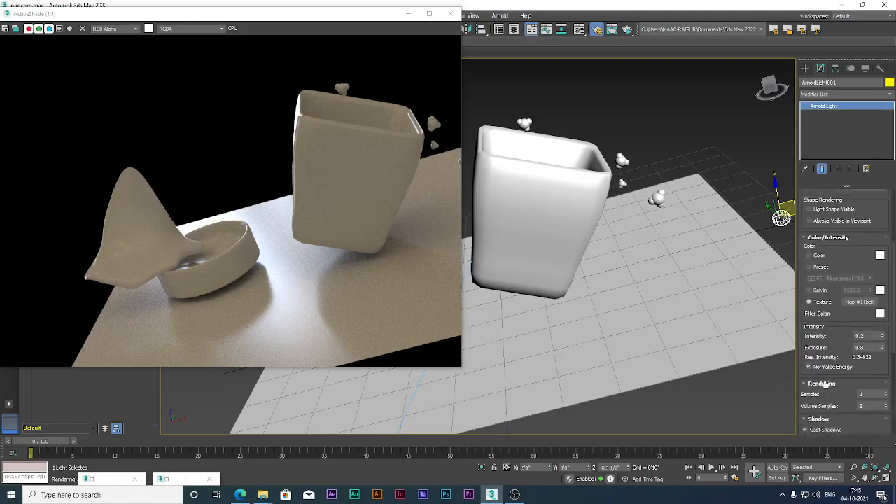
pyautogui.scroll(2, 826, 378)
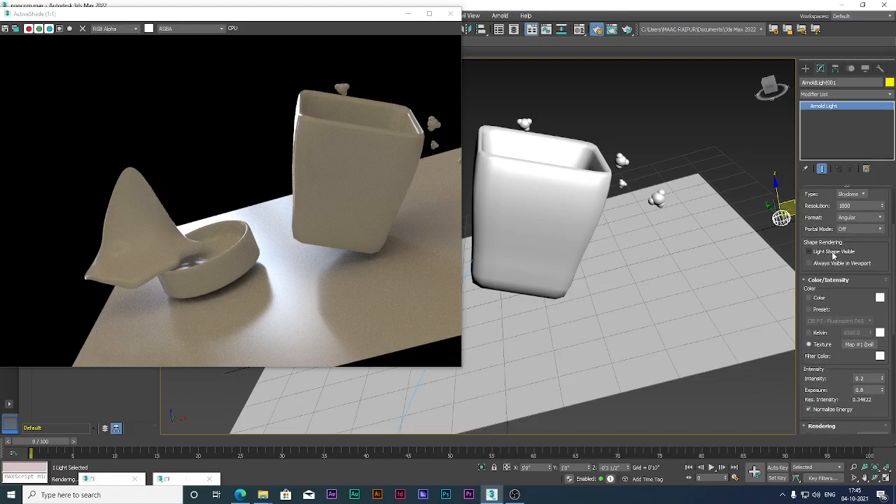
pyautogui.click(833, 253)
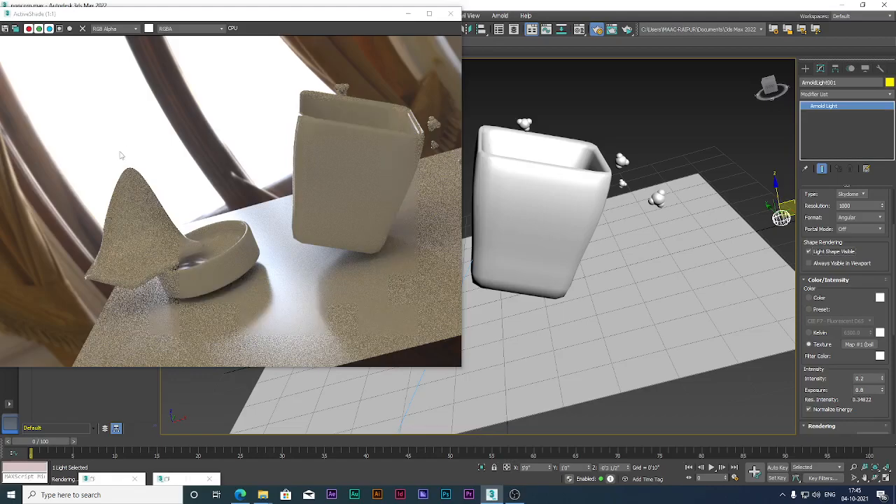
# Check the HDRI background in ActiveShade from several angles, then return the viewport to the PhysCamera001 view
pyautogui.keyDown('alt'); pyautogui.moveTo(681, 395); pyautogui.dragTo(625, 329, button='middle'); pyautogui.keyUp('alt')
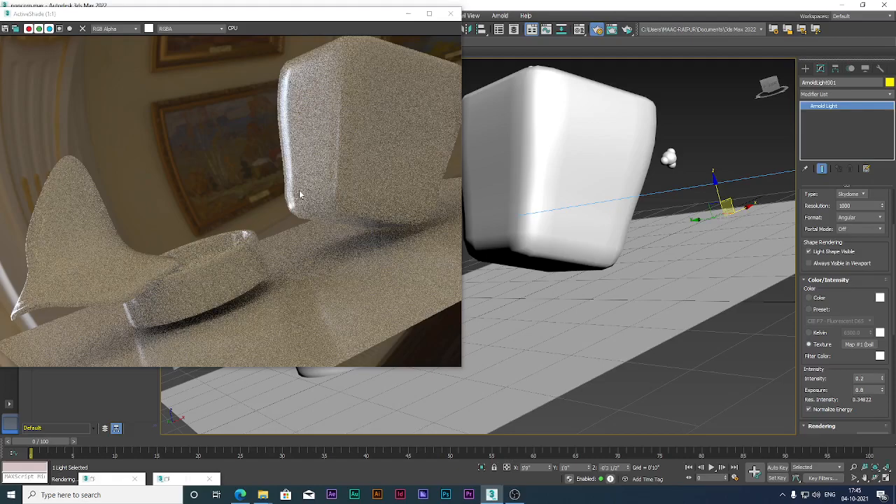
pyautogui.keyDown('alt'); pyautogui.moveTo(693, 278); pyautogui.dragTo(692, 275, button='middle'); pyautogui.keyUp('alt')
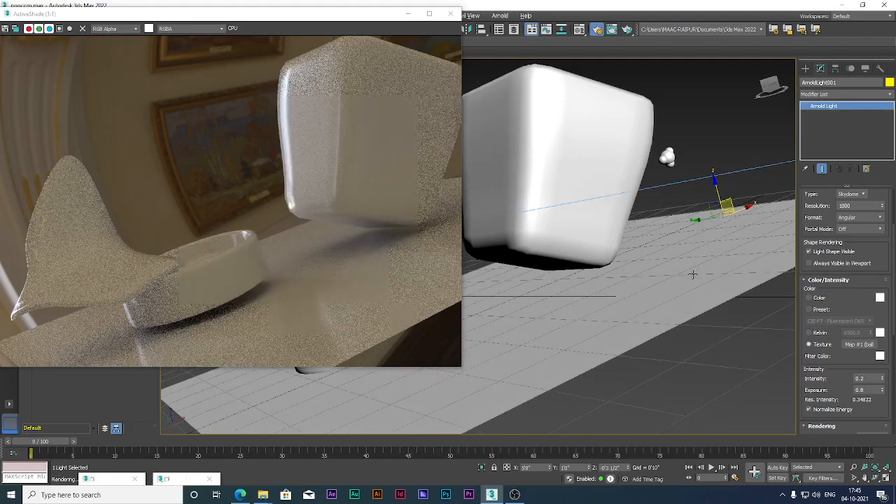
pyautogui.keyDown('alt'); pyautogui.moveTo(692, 274); pyautogui.dragTo(608, 281, button='middle'); pyautogui.keyUp('alt')
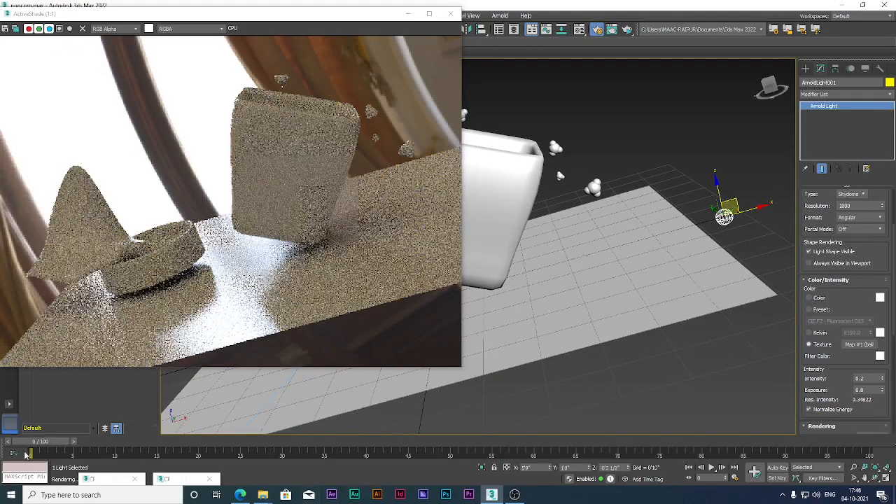
pyautogui.keyDown('alt'); pyautogui.moveTo(540, 271); pyautogui.dragTo(626, 310, button='middle'); pyautogui.keyUp('alt')
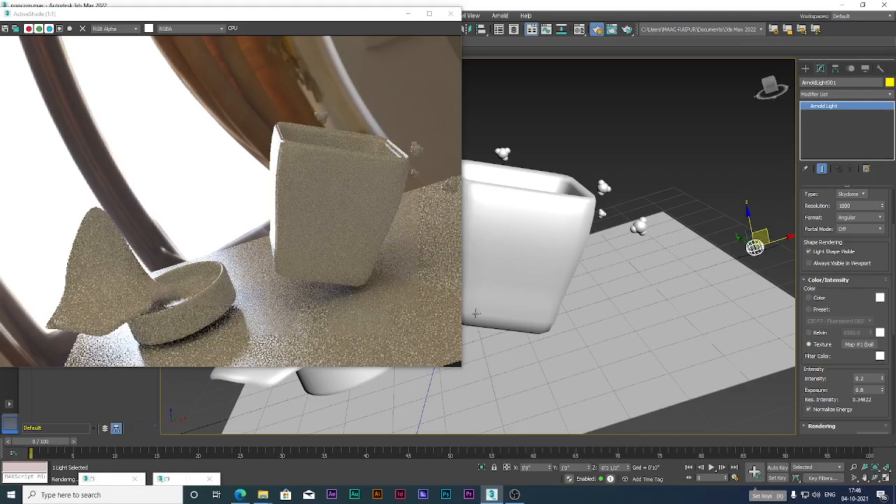
pyautogui.moveTo(468, 320)
pyautogui.keyDown('alt'); pyautogui.mouseDown(button='middle')
pyautogui.moveTo(484, 326)
pyautogui.moveTo(457, 324)
pyautogui.mouseUp(button='middle'); pyautogui.keyUp('alt')
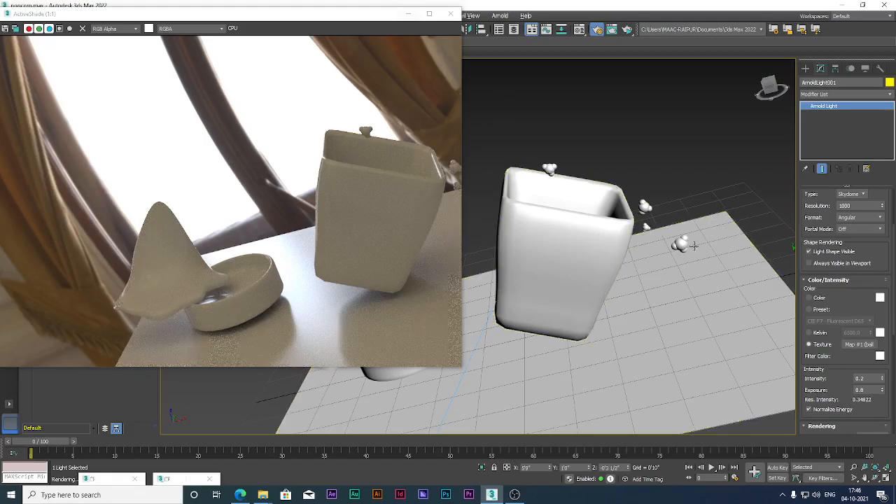
pyautogui.click(450, 13)
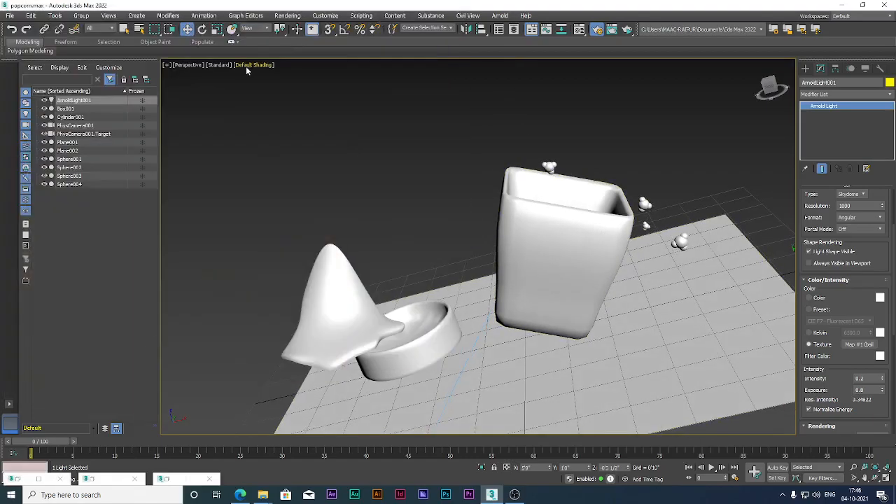
pyautogui.click(196, 65)
pyautogui.moveTo(206, 77)
pyautogui.click(365, 77)
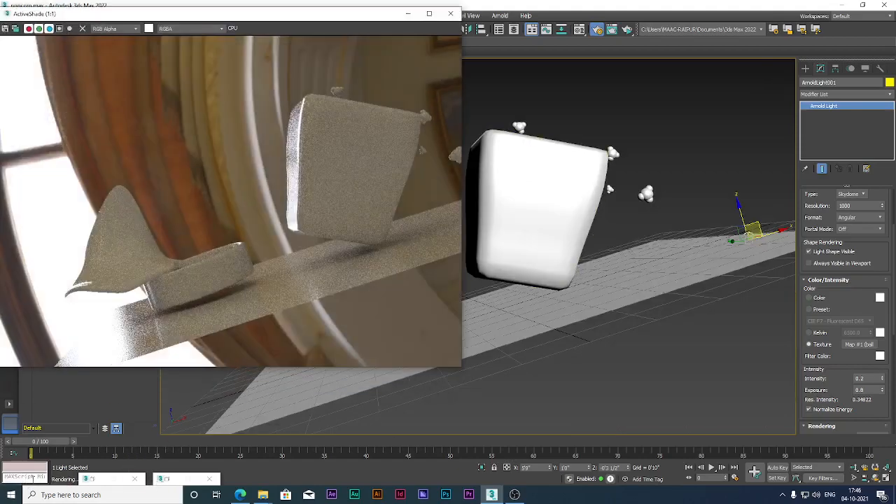
pyautogui.click(28, 479)
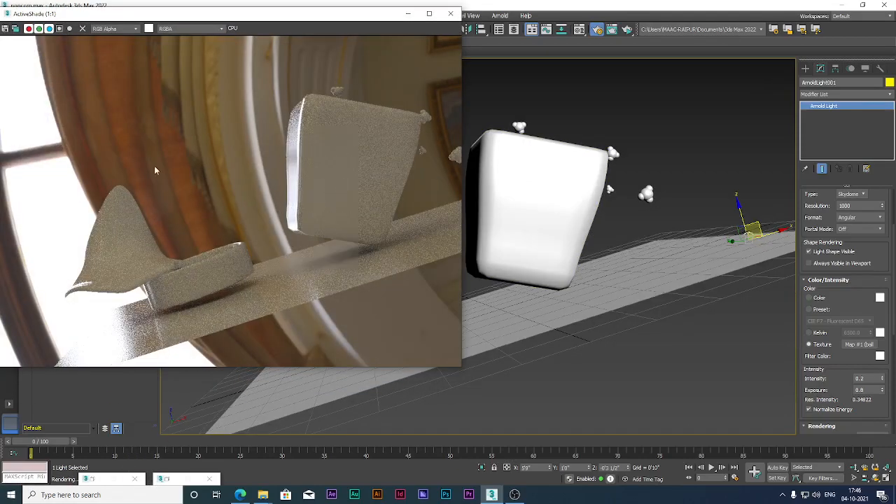
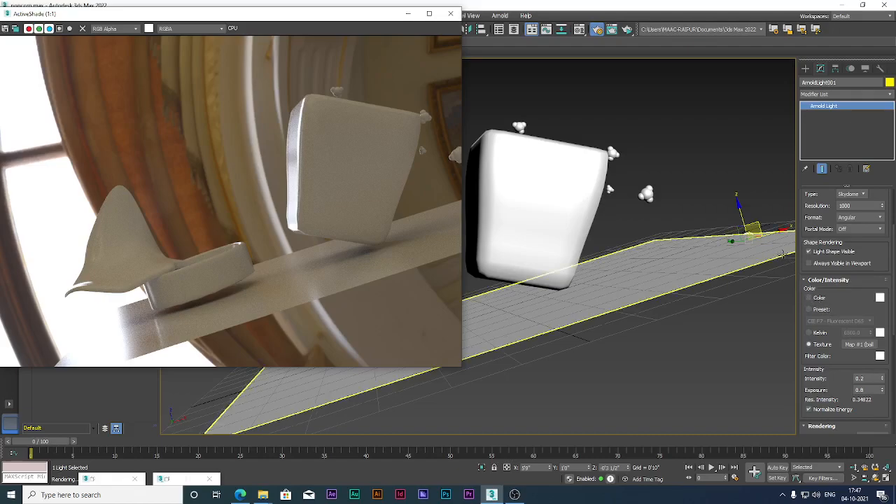
# Deselect the light and open the Material Editor, placing it beside the ActiveShade window
pyautogui.click(632, 377)
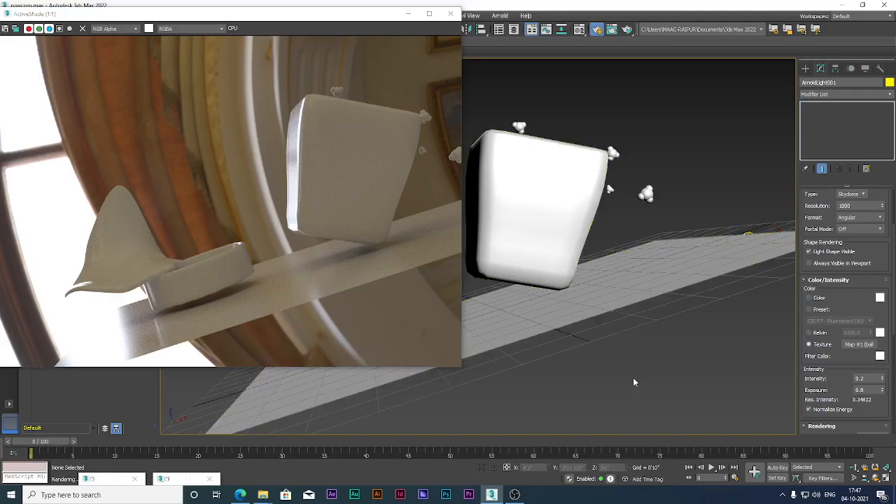
pyautogui.press('m')
pyautogui.moveTo(829, 72); pyautogui.dragTo(648, 75)
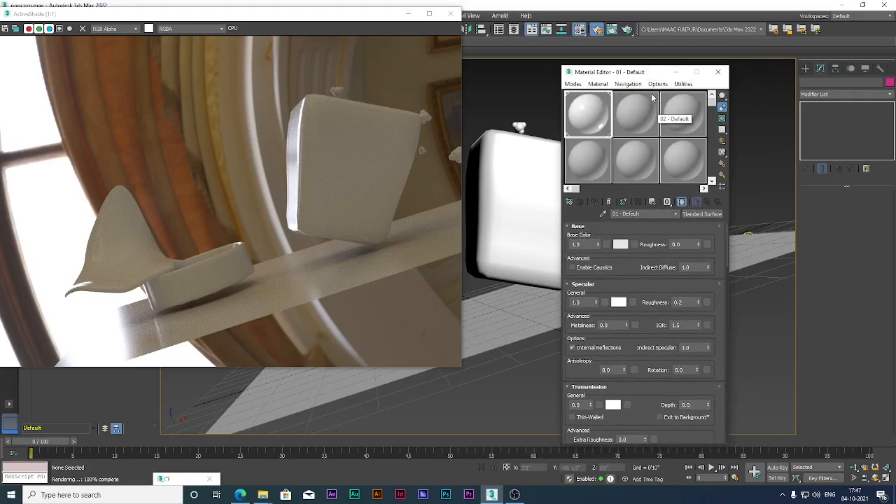
pyautogui.moveTo(643, 75); pyautogui.dragTo(592, 69)
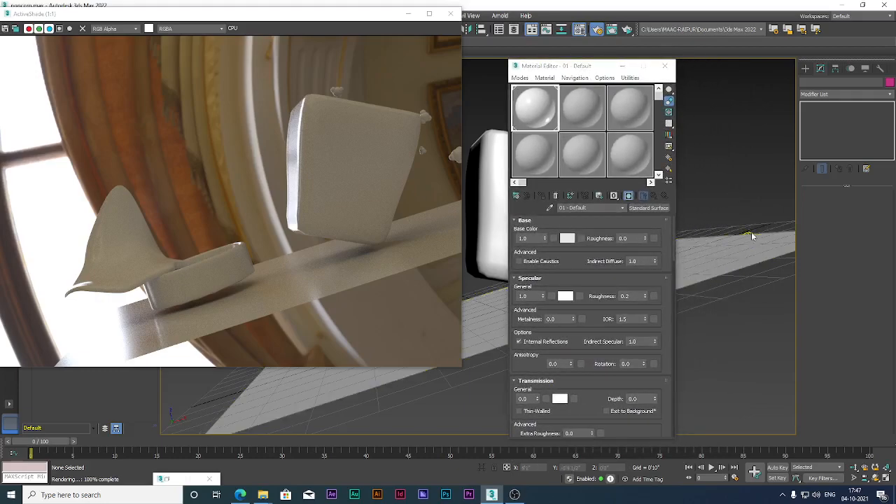
# Try to copy the skydome light's texture map into the Material Editor
pyautogui.click(748, 232)
pyautogui.scroll(-1, 851, 346)
pyautogui.scroll(-4, 851, 346)
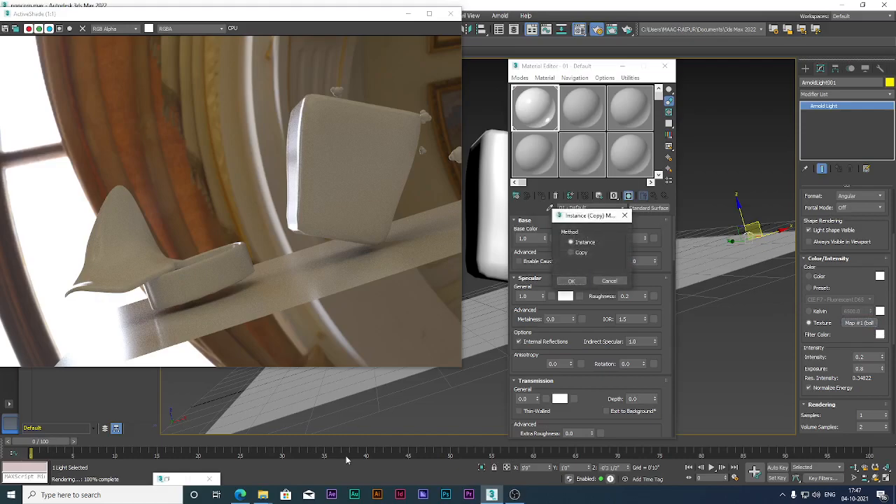
# Switch to the browser and join the Google Meet call that is waiting in an open tab
pyautogui.click(245, 494)
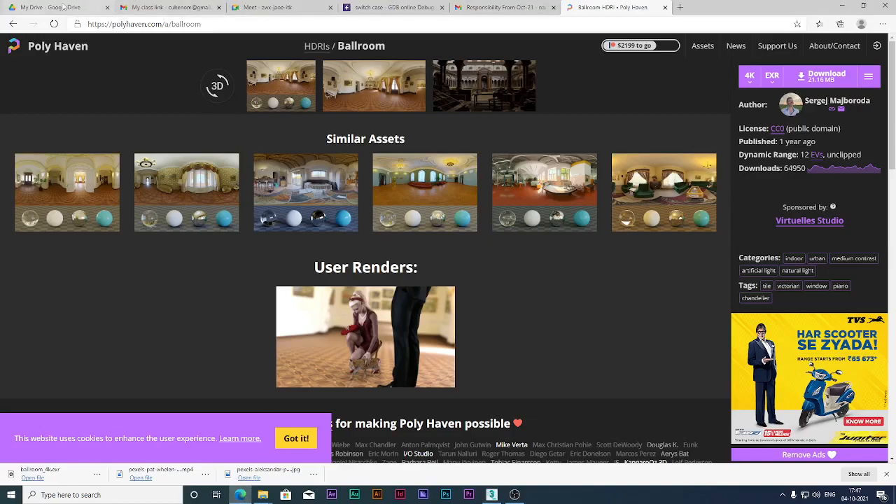
pyautogui.click(266, 7)
pyautogui.click(397, 129)
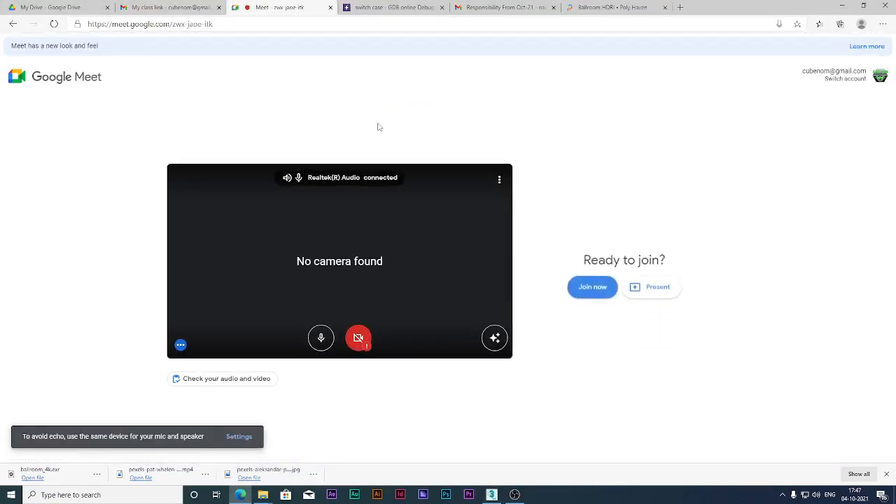
pyautogui.click(592, 274)
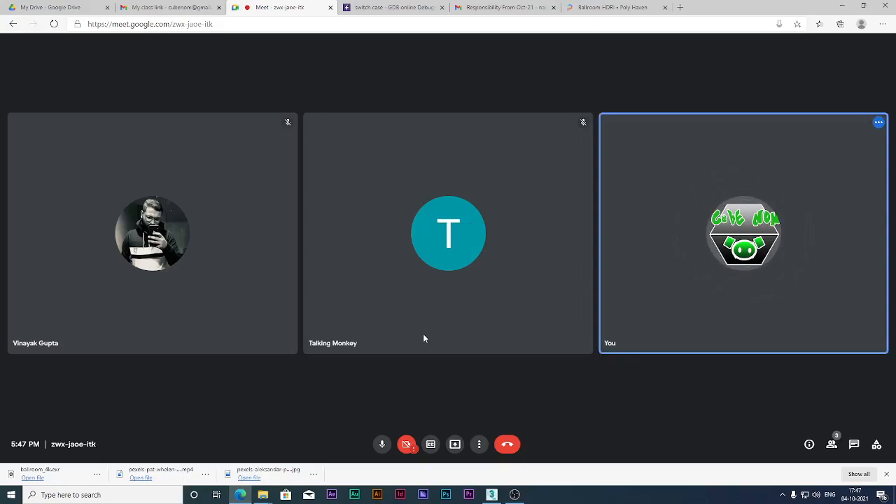
# Present the entire screen to the participants of the Google Meet call
pyautogui.click(459, 440)
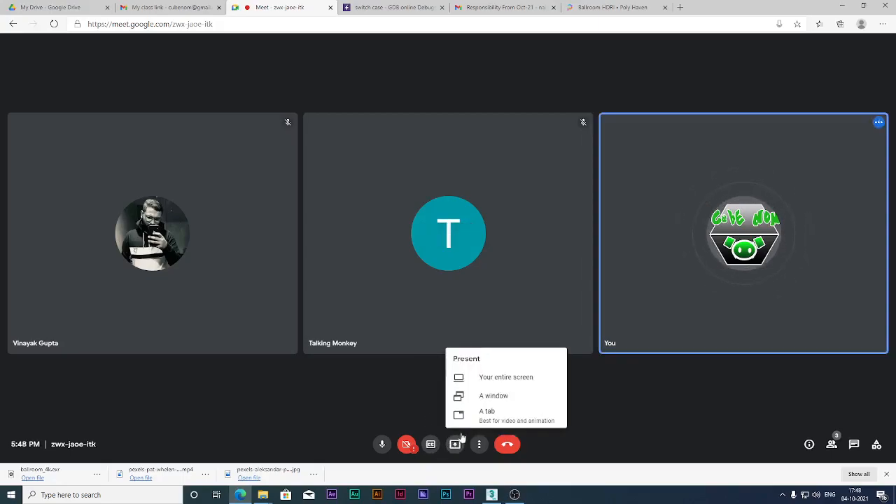
pyautogui.click(503, 378)
pyautogui.click(371, 181)
pyautogui.click(527, 215)
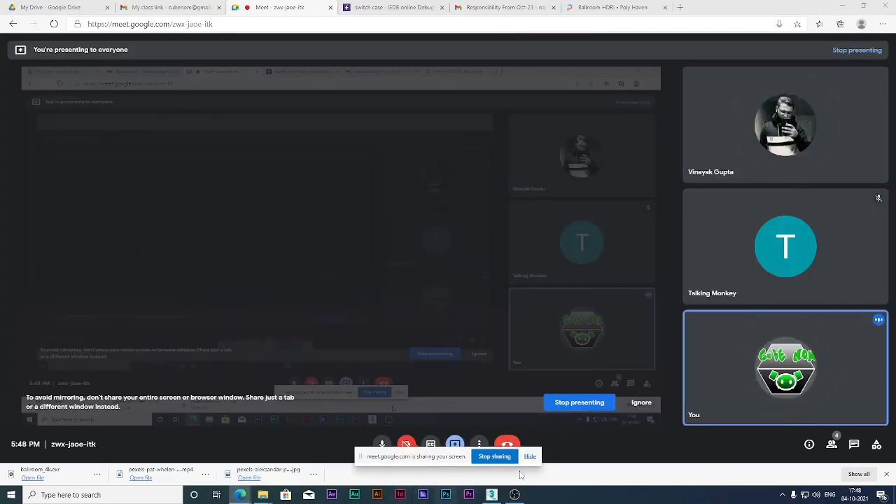
# Switch back to 3ds Max, cancel the pending Instance (Copy) Map choice and shift the Material Editor slightly
pyautogui.click(491, 495)
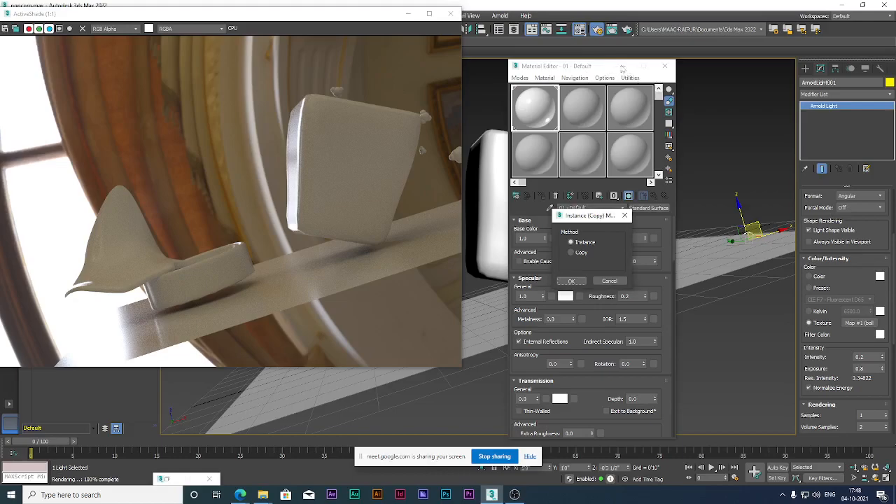
pyautogui.click(609, 280)
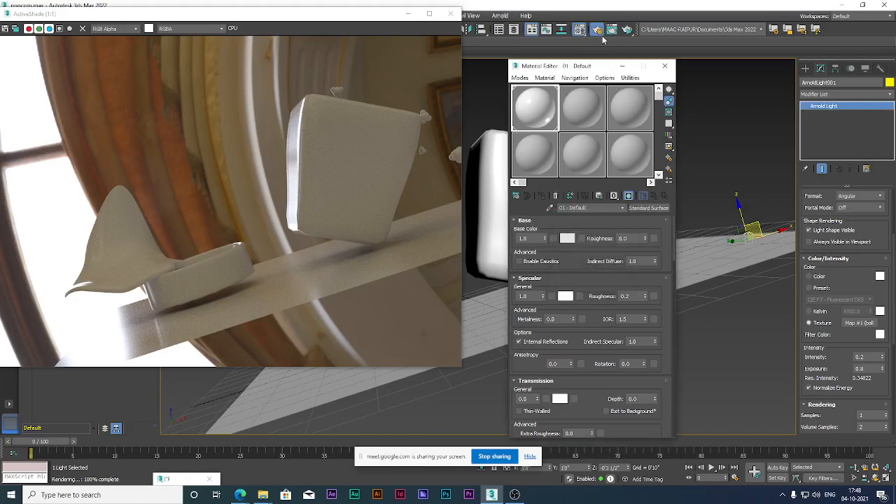
pyautogui.moveTo(597, 69); pyautogui.dragTo(615, 82)
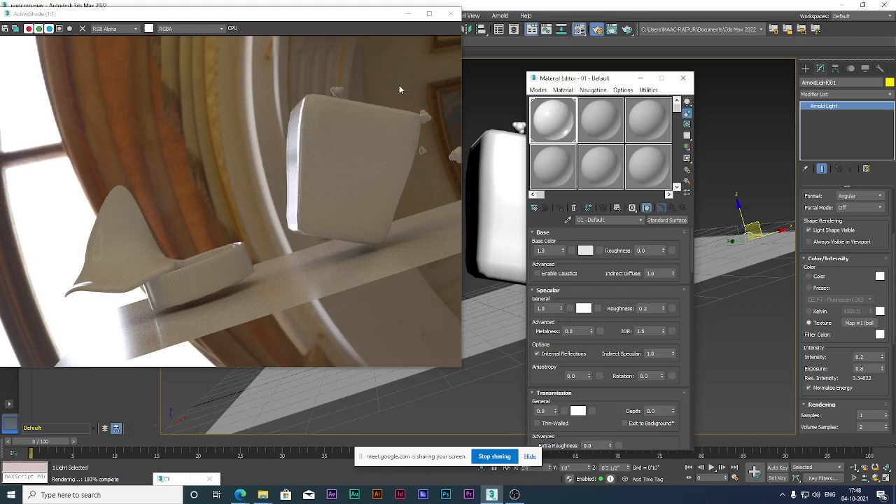
# Move the ActiveShade window clear of the viewport label and close it
pyautogui.moveTo(410, 20); pyautogui.dragTo(423, 31)
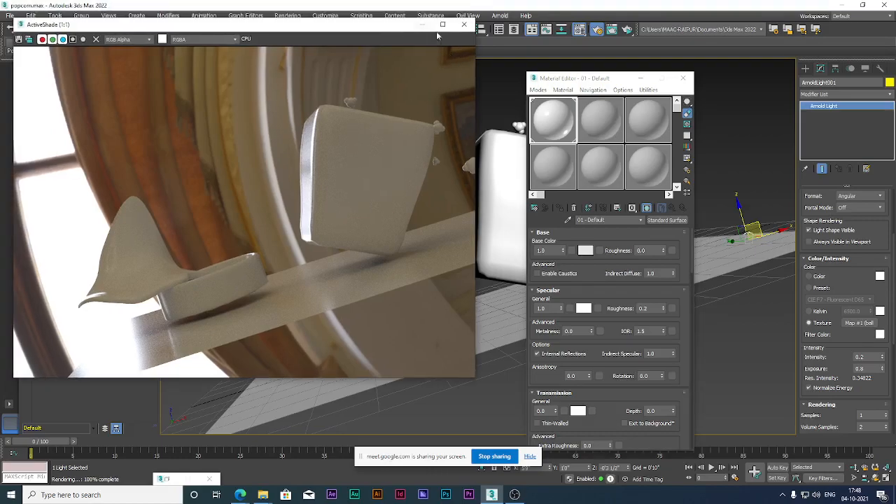
pyautogui.moveTo(350, 28); pyautogui.dragTo(287, 151)
pyautogui.click(179, 65)
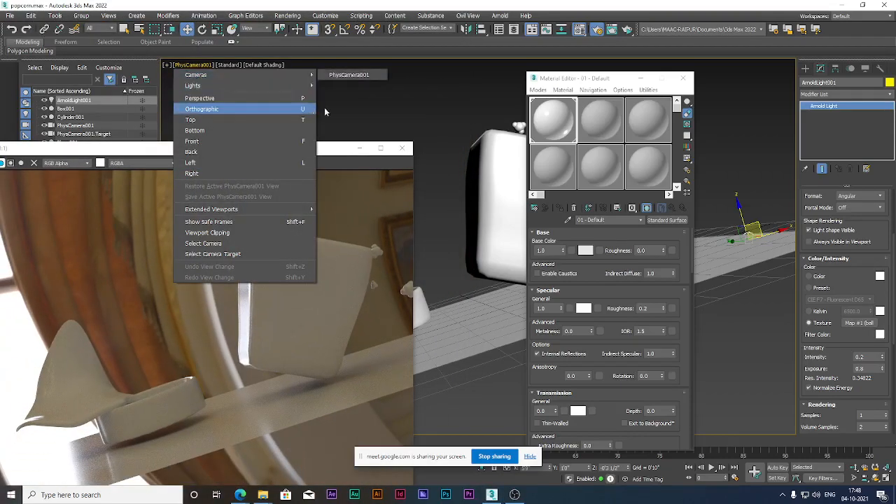
pyautogui.click(381, 149)
pyautogui.click(401, 147)
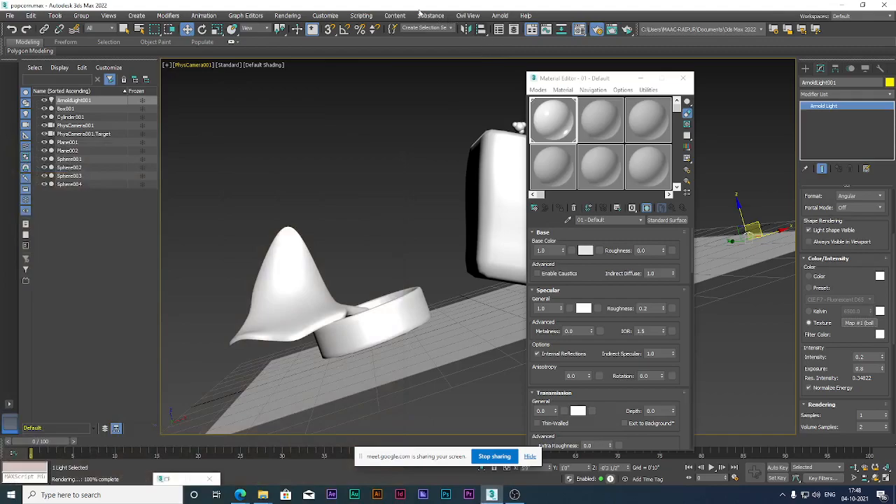
# Restart the interactive Arnold render of PhysCamera001 in ActiveShade Mode, put Render Setup away and reposition the ActiveShade window
pyautogui.click(597, 29)
pyautogui.click(306, 37)
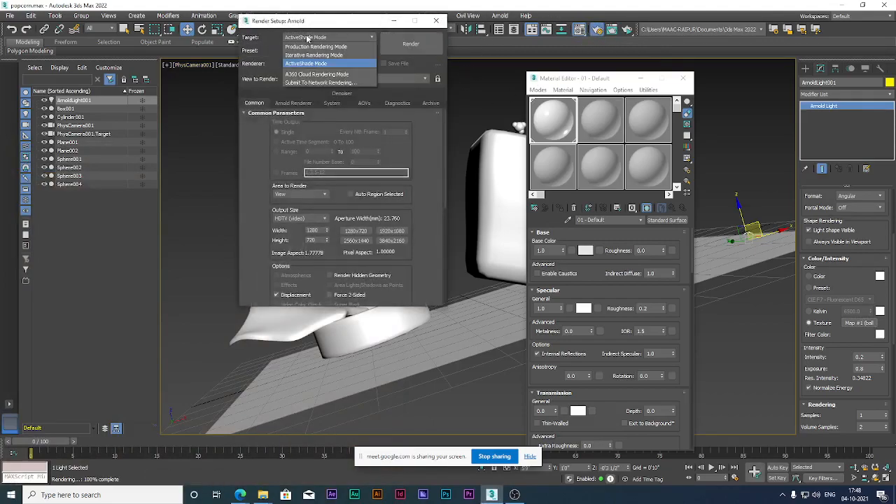
pyautogui.click(305, 64)
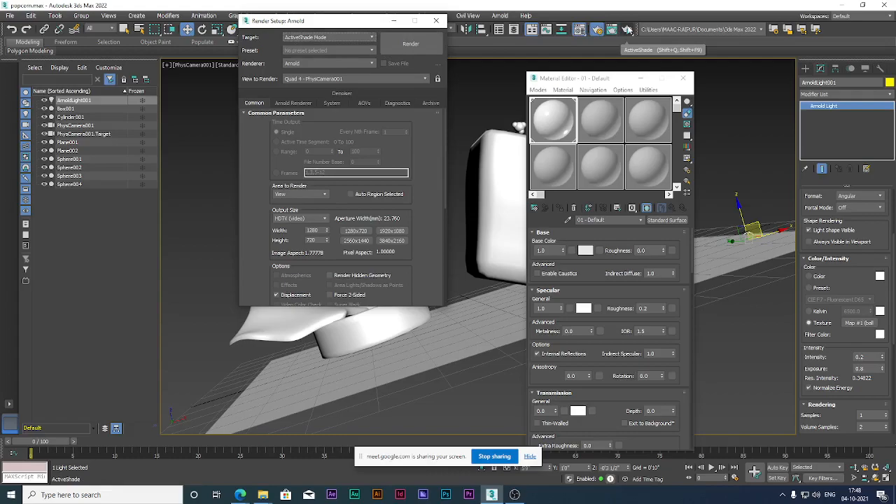
pyautogui.click(627, 30)
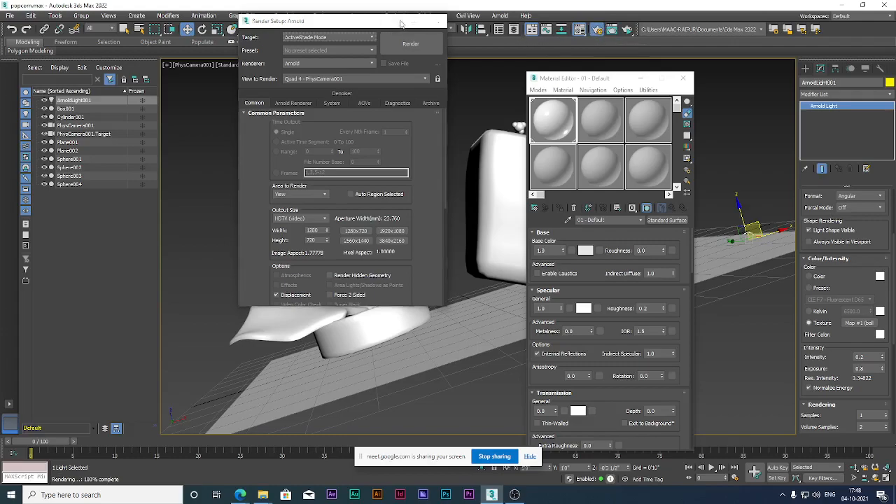
pyautogui.click(400, 22)
pyautogui.click(631, 31)
pyautogui.moveTo(284, 154); pyautogui.dragTo(414, 52)
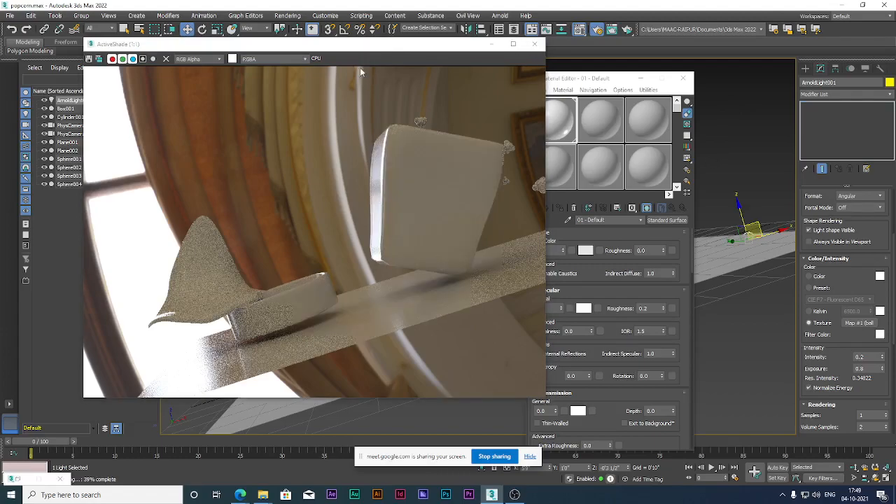
# Switch to the browser to check the Google Meet call and return to 3ds Max
pyautogui.moveTo(234, 497)
pyautogui.click(189, 454)
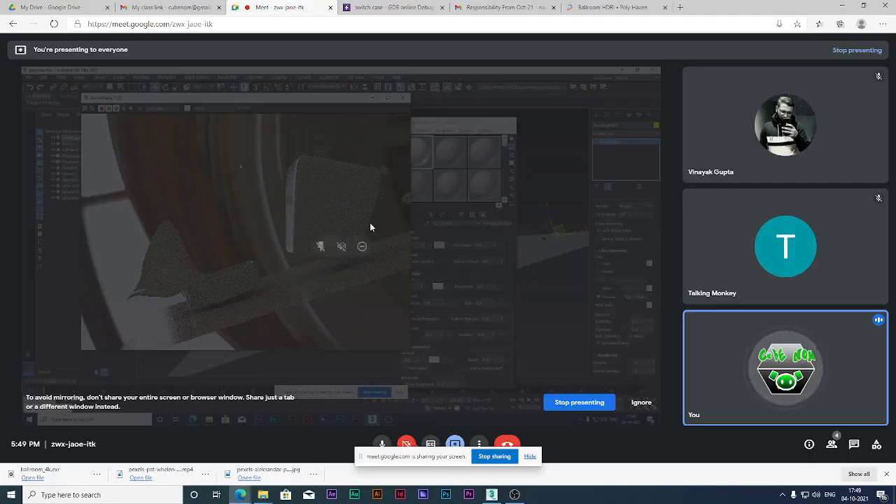
pyautogui.click(492, 495)
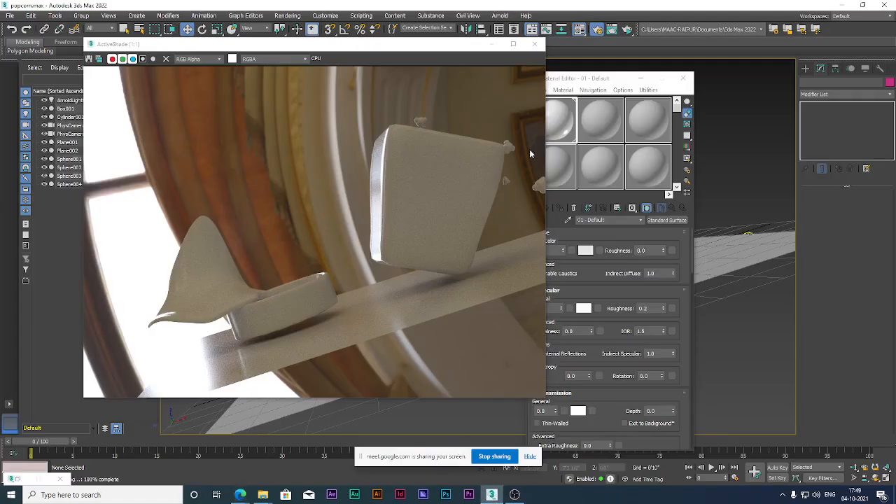
# Orbit the scene in the Perspective view to examine the ballroom background and reflections in ActiveShade, and close the ActiveShade window
pyautogui.moveTo(490, 59); pyautogui.dragTo(364, 98)
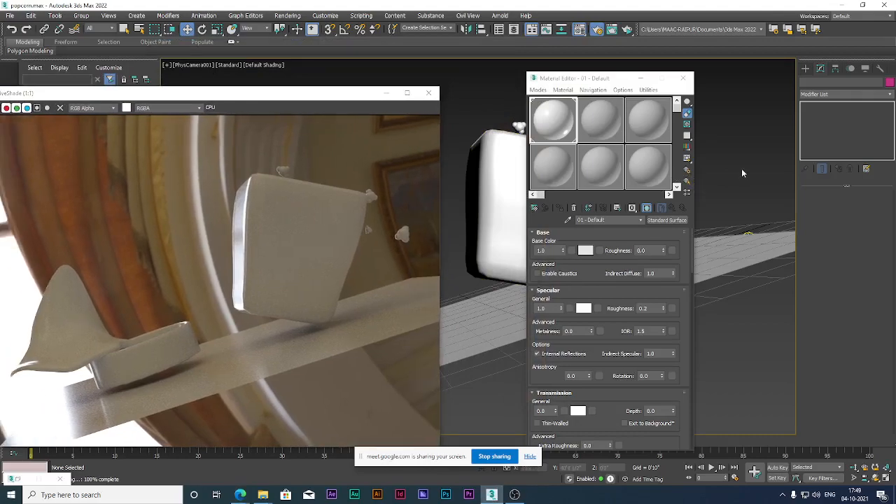
pyautogui.press('p')
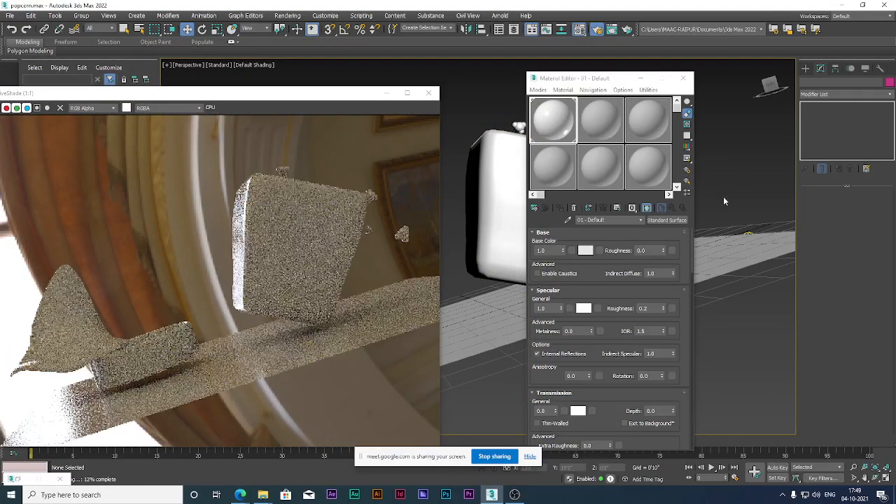
pyautogui.keyDown('alt'); pyautogui.moveTo(728, 150); pyautogui.dragTo(428, 189, button='middle'); pyautogui.keyUp('alt')
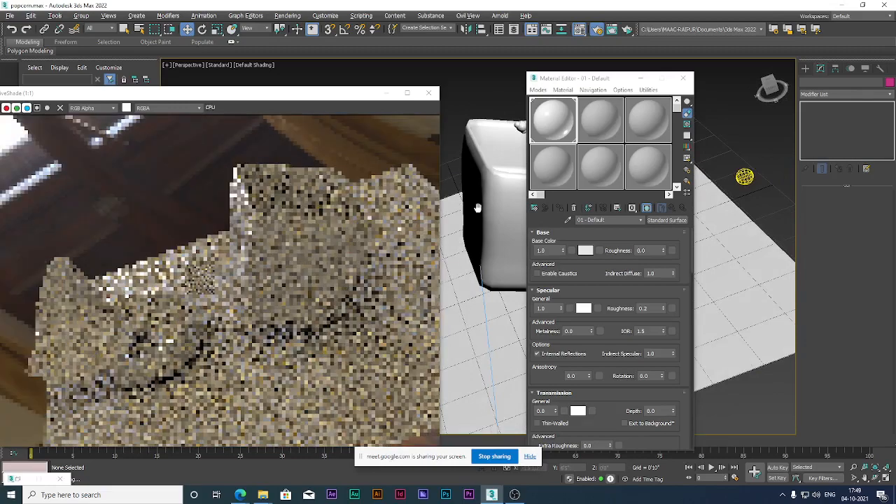
pyautogui.keyDown('alt'); pyautogui.moveTo(477, 207); pyautogui.dragTo(490, 210, button='middle'); pyautogui.keyUp('alt')
pyautogui.keyDown('alt'); pyautogui.moveTo(751, 209); pyautogui.dragTo(745, 229, button='middle'); pyautogui.keyUp('alt')
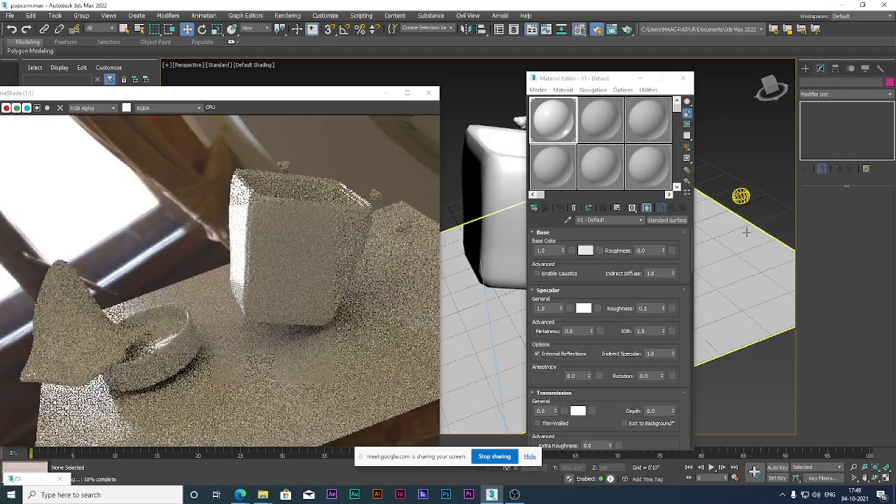
pyautogui.keyDown('alt'); pyautogui.moveTo(751, 262); pyautogui.dragTo(707, 244, button='middle'); pyautogui.keyUp('alt')
pyautogui.moveTo(303, 98); pyautogui.dragTo(414, 134)
pyautogui.click(189, 66)
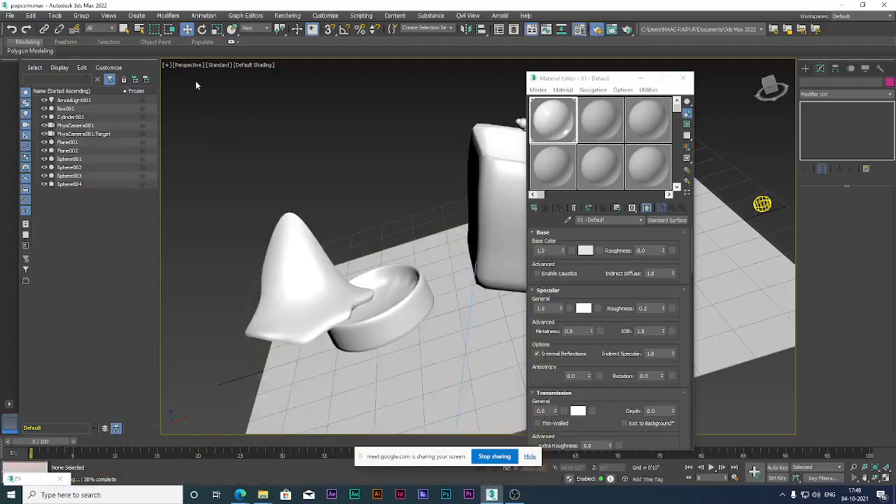
# Return the viewport to the PhysCamera001 view and move the Material Editor off the pot
pyautogui.click(190, 64)
pyautogui.moveTo(210, 75)
pyautogui.click(338, 74)
pyautogui.moveTo(613, 78); pyautogui.dragTo(393, 54)
pyautogui.click(679, 66)
pyautogui.click(699, 56)
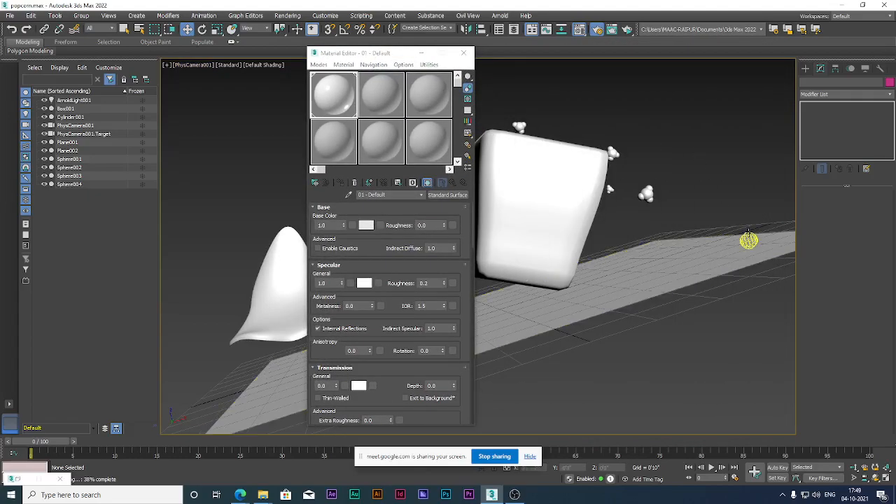
# Instance the skydome light's ballroom texture map into the second Material Editor slot and open its enlarged preview
pyautogui.click(748, 237)
pyautogui.click(751, 233)
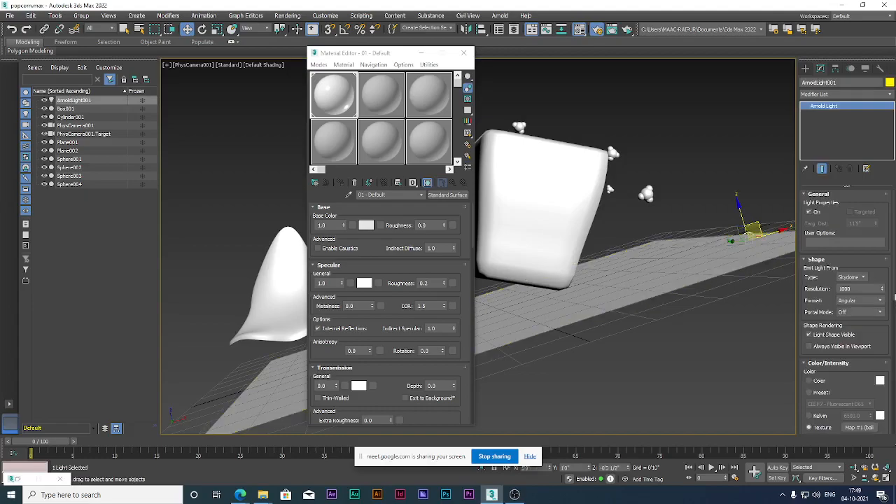
pyautogui.scroll(-5, 860, 311)
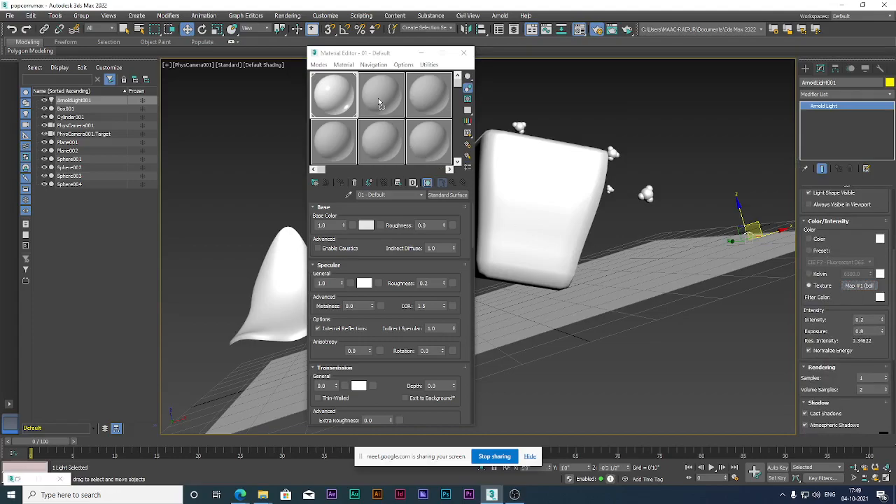
pyautogui.moveTo(377, 98); pyautogui.dragTo(378, 99)
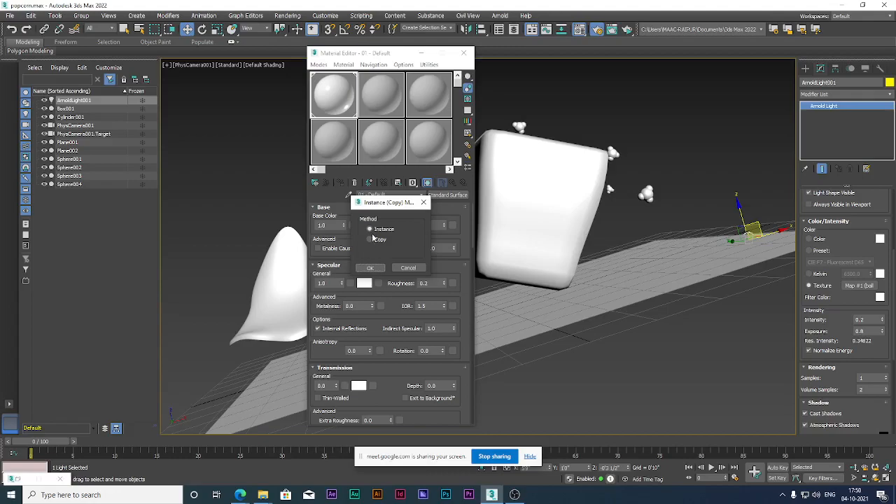
pyautogui.click(370, 268)
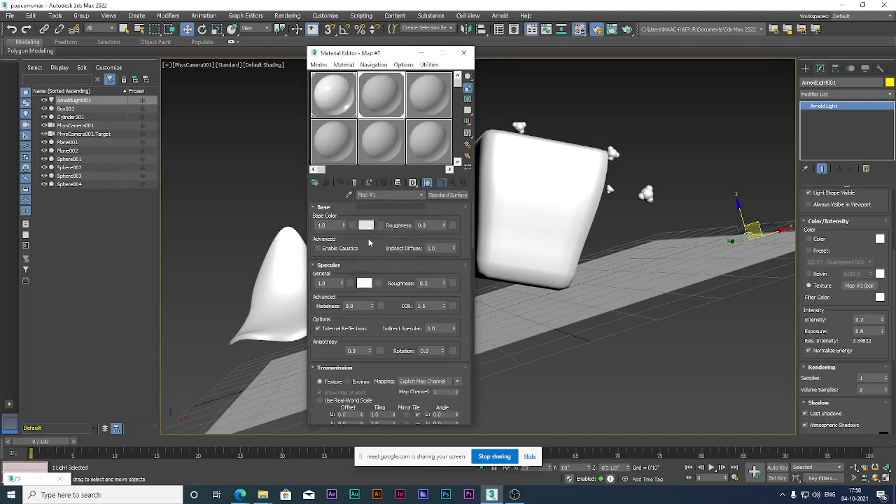
pyautogui.doubleClick(382, 96)
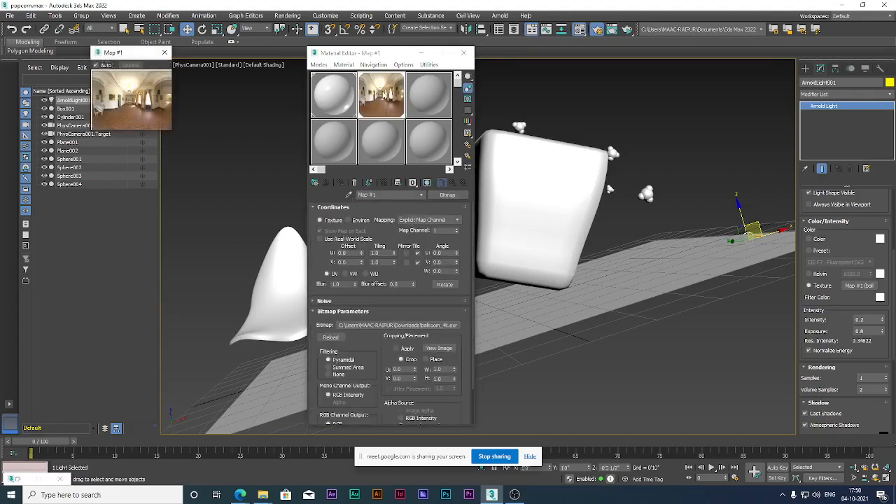
# Move the map preview and Material Editor aside, restart the ActiveShade render and place its window beside the editor
pyautogui.moveTo(133, 50); pyautogui.dragTo(119, 37)
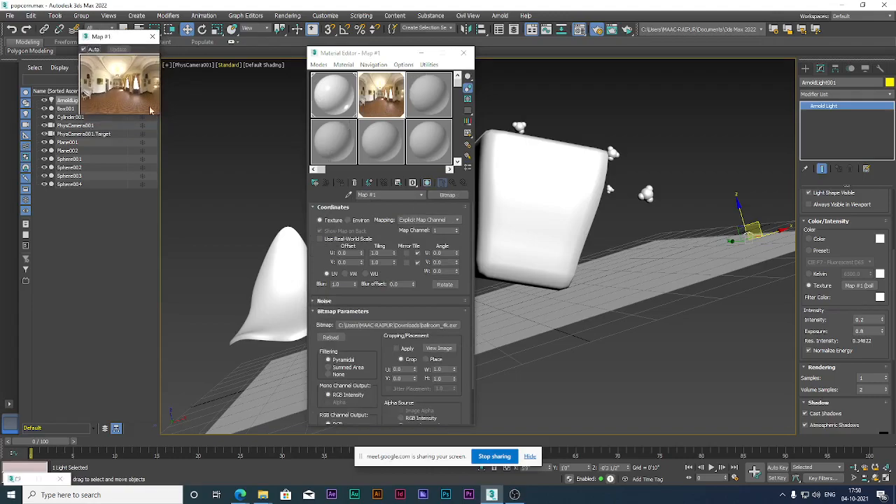
pyautogui.moveTo(420, 53); pyautogui.dragTo(672, 85)
pyautogui.click(626, 29)
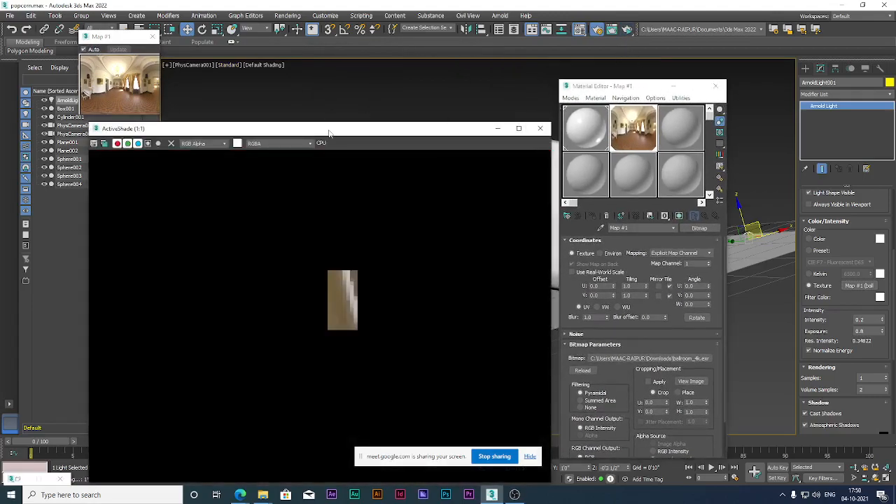
pyautogui.moveTo(328, 133); pyautogui.dragTo(300, 75)
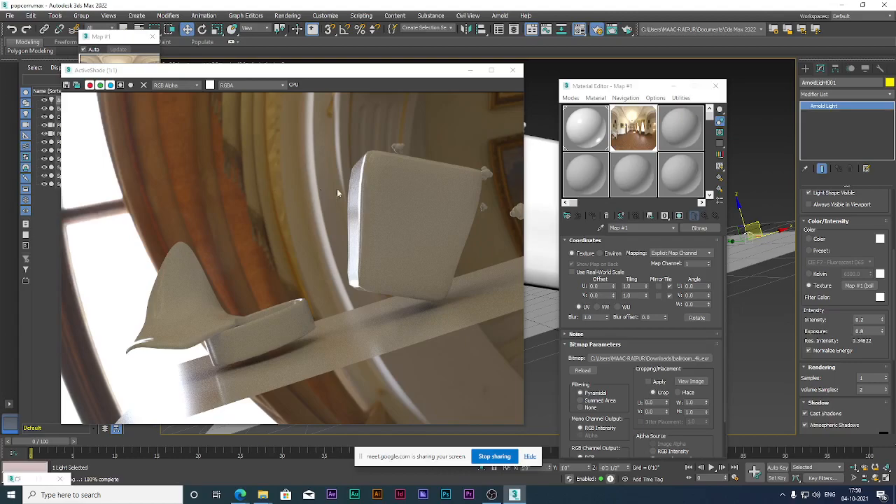
# Change the ballroom map's coordinates to Environ with Spherical Environment mapping
pyautogui.click(599, 253)
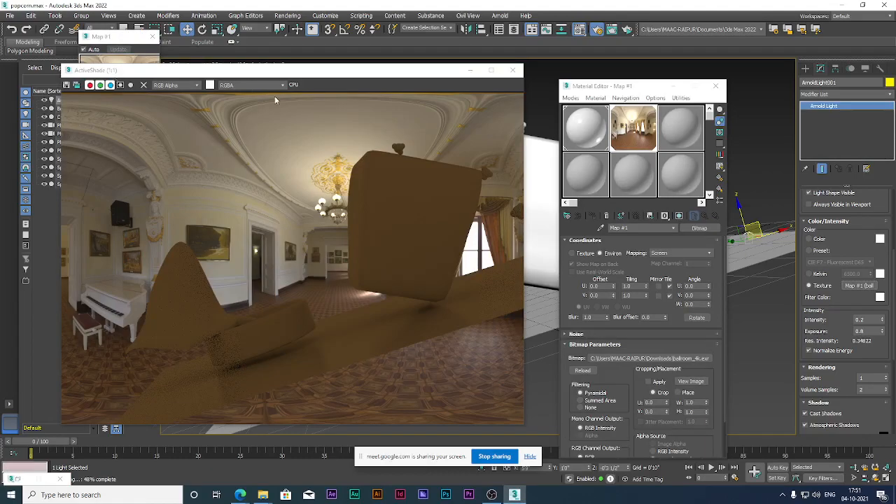
pyautogui.moveTo(329, 54); pyautogui.dragTo(330, 54)
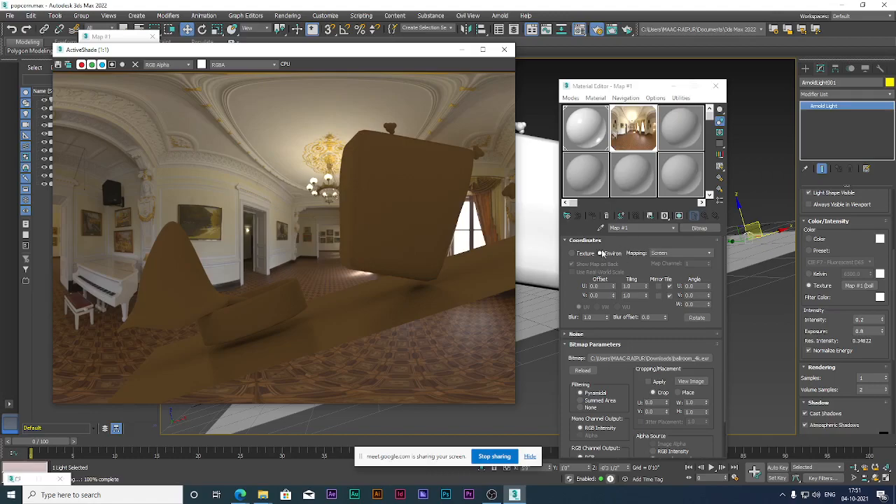
pyautogui.click(669, 253)
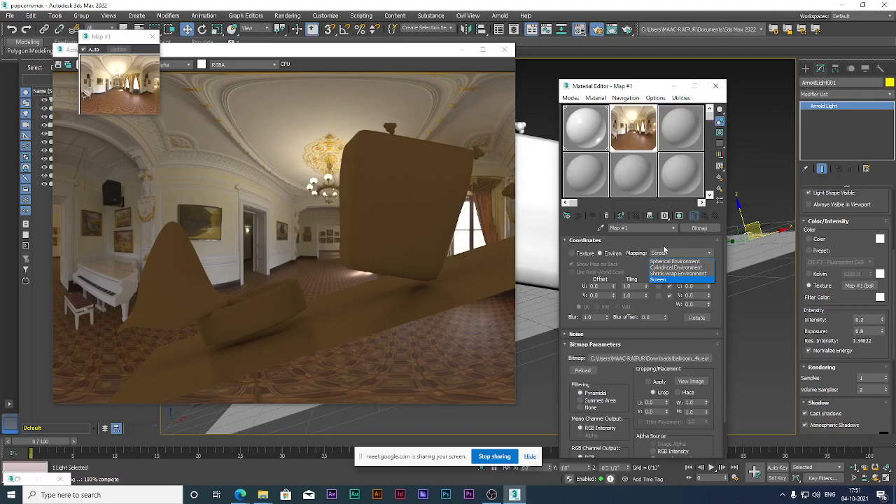
pyautogui.click(676, 261)
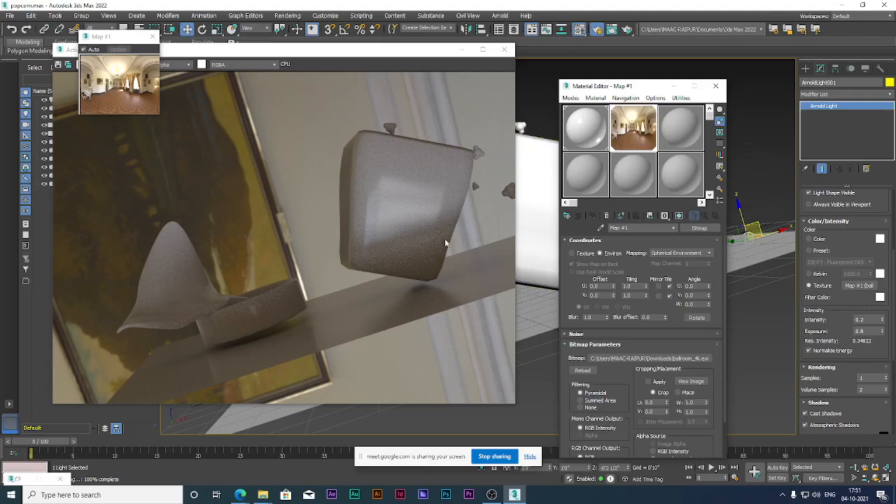
# Set the ballroom map's U offset to 0.5
pyautogui.click(593, 286)
pyautogui.write('0')
pyautogui.press('Return')
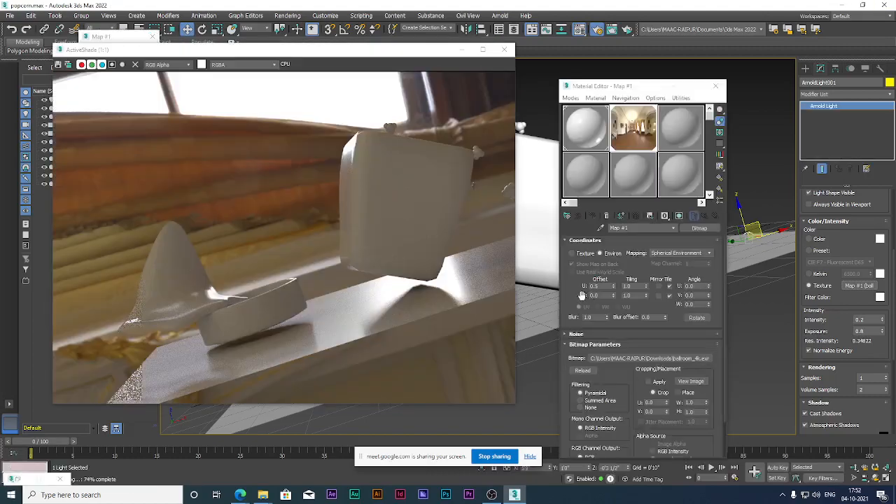
# Try V offsets of 0.6 and 0.2 on the ballroom map
pyautogui.doubleClick(595, 295)
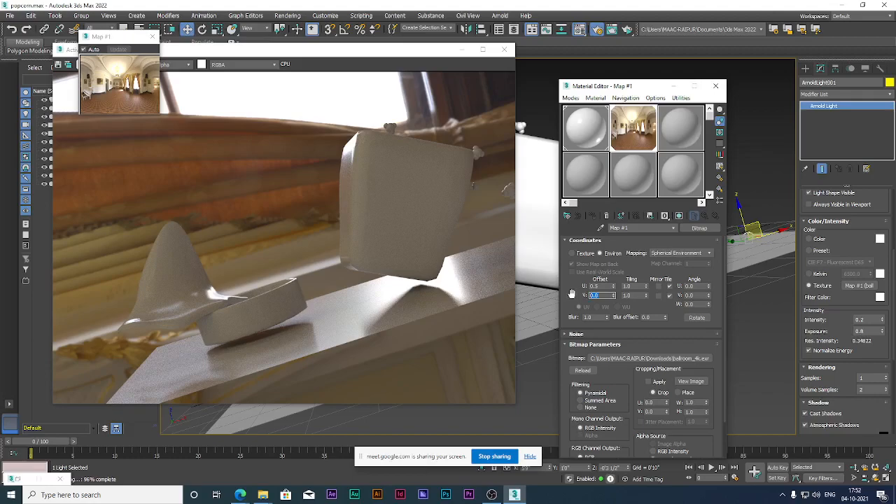
pyautogui.write('0.')
pyautogui.press('Return')
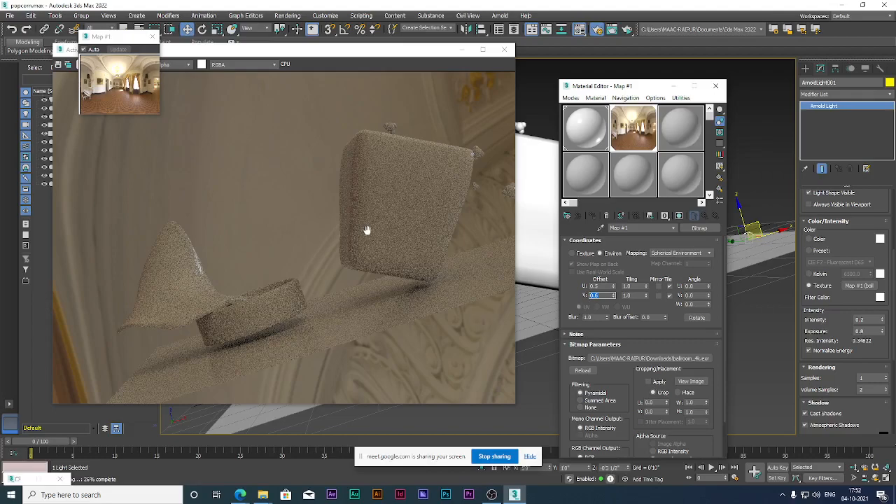
pyautogui.write('0.2')
pyautogui.press('Return')
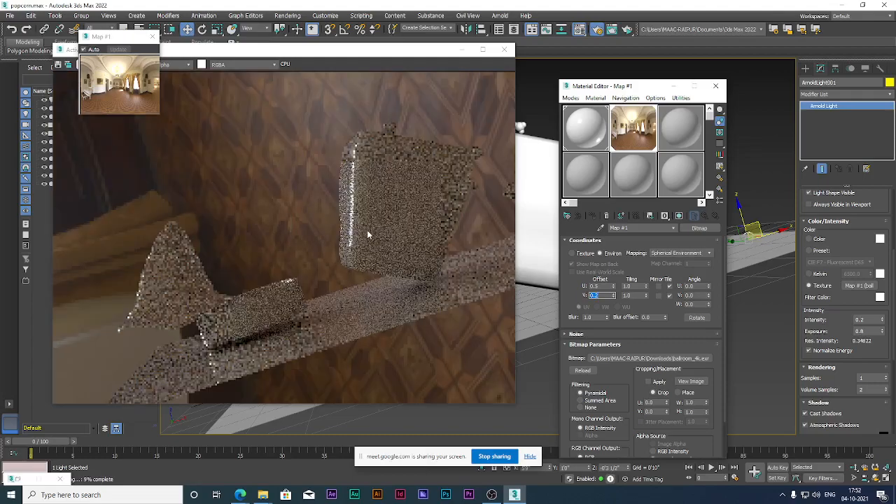
# Look at the shared-screen Meet call in the browser and return to 3ds Max
pyautogui.moveTo(240, 495)
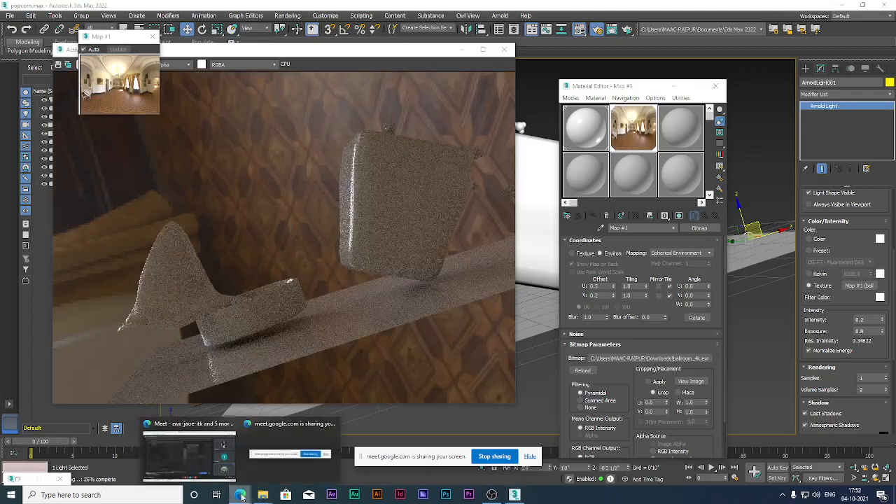
pyautogui.click(223, 471)
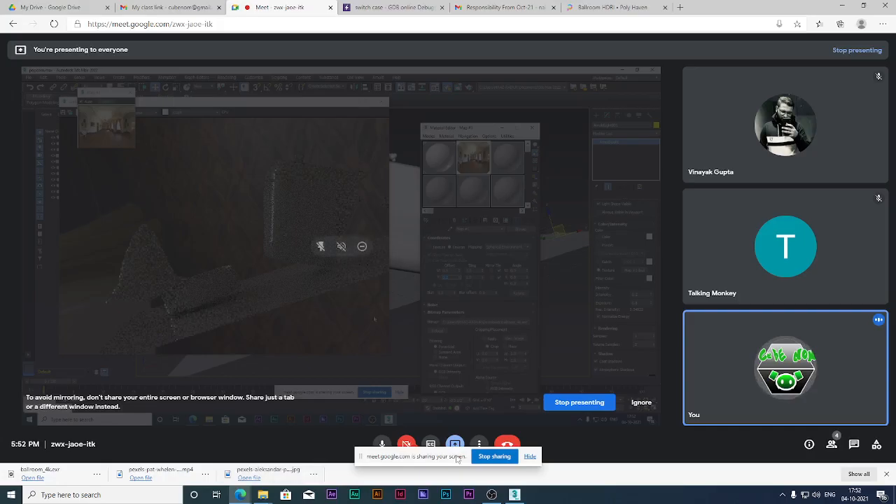
pyautogui.hotkey('alt', 'Tab')
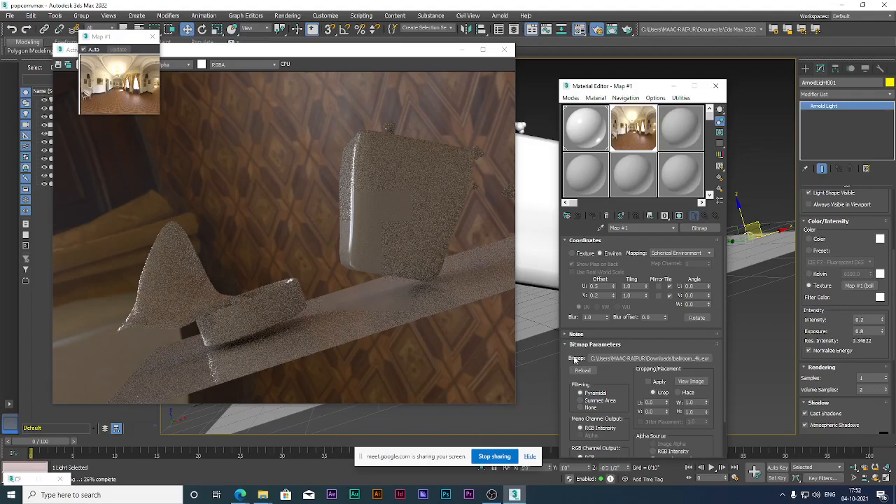
# Reset the ballroom map's V offset to 0.0
pyautogui.doubleClick(597, 294)
pyautogui.write('0.2')
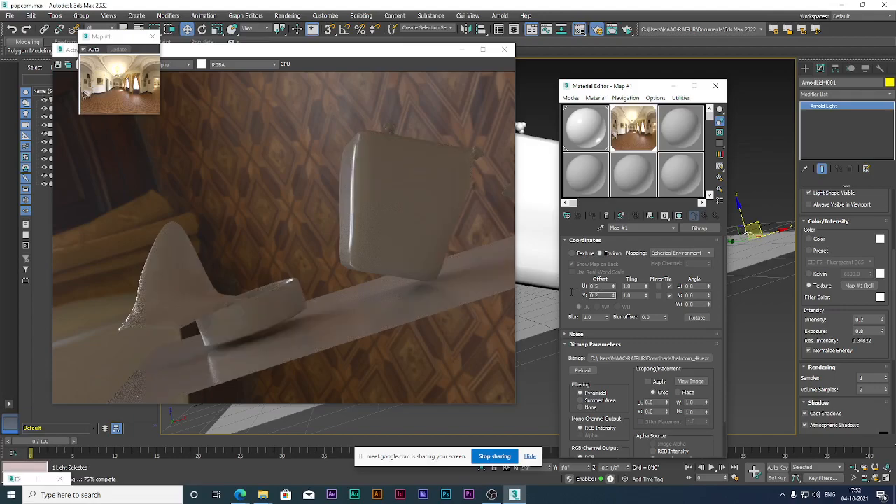
pyautogui.press('Return')
pyautogui.doubleClick(598, 296)
pyautogui.write('0')
pyautogui.press('Return')
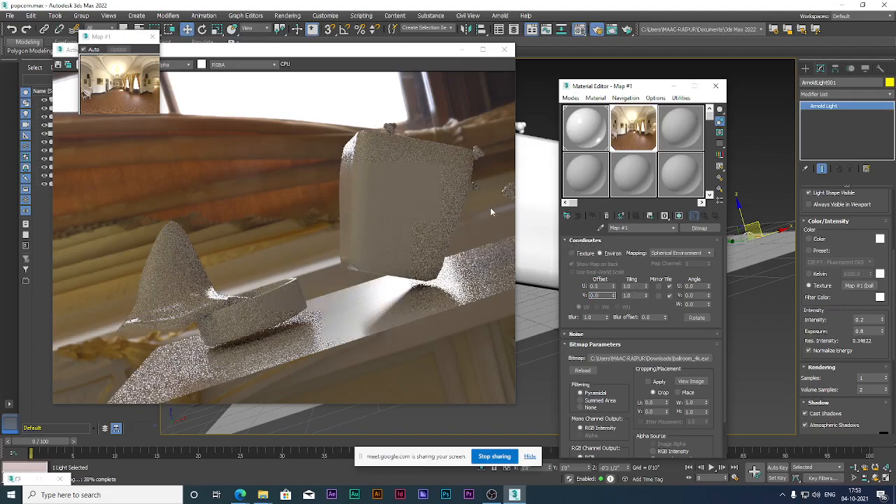
pyautogui.click(205, 142)
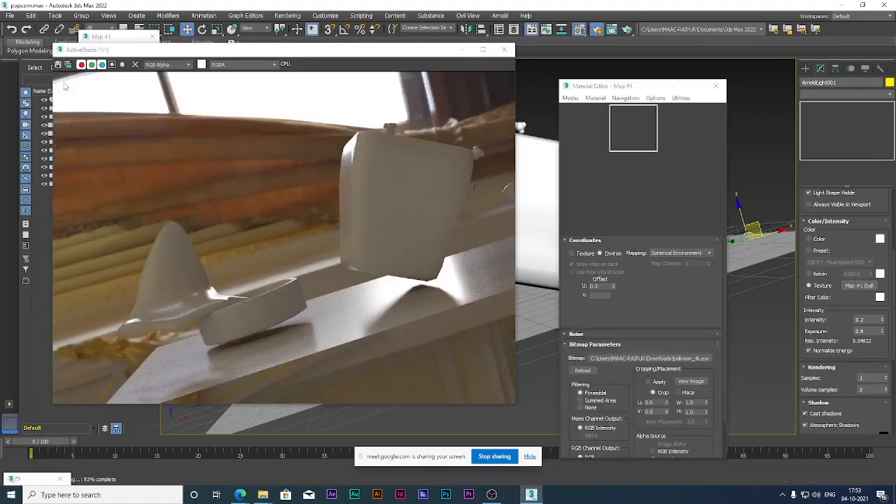
pyautogui.click(58, 64)
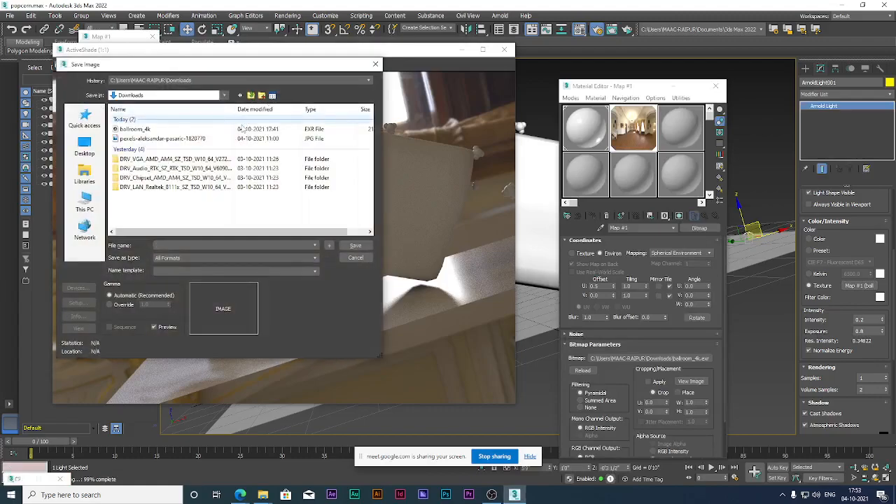
pyautogui.click(375, 64)
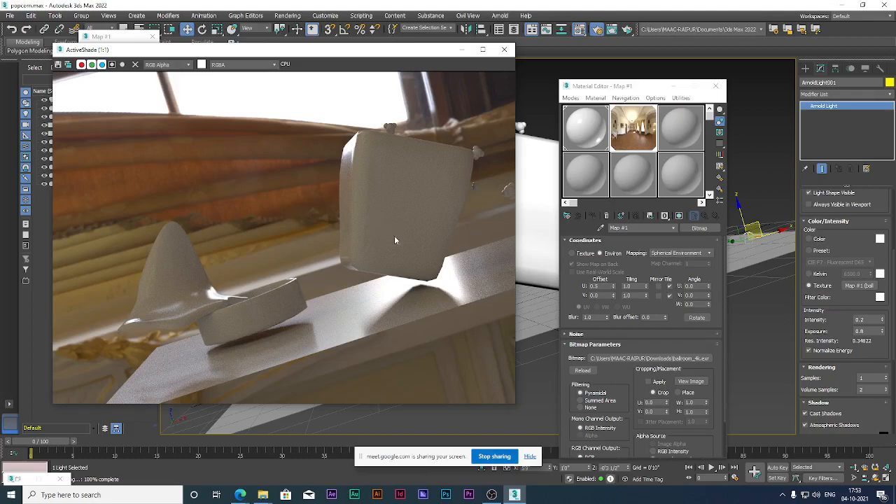
# Close the ActiveShade window and the Material Editor
pyautogui.moveTo(565, 279); pyautogui.dragTo(563, 249)
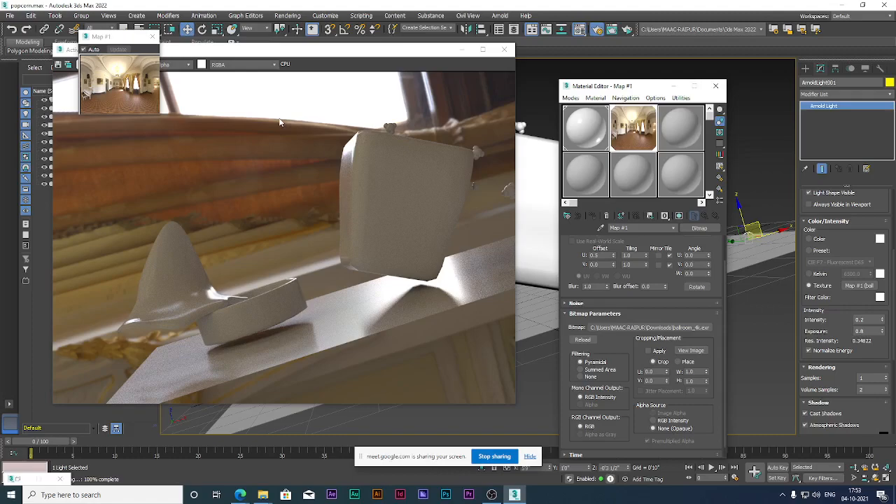
pyautogui.click(502, 50)
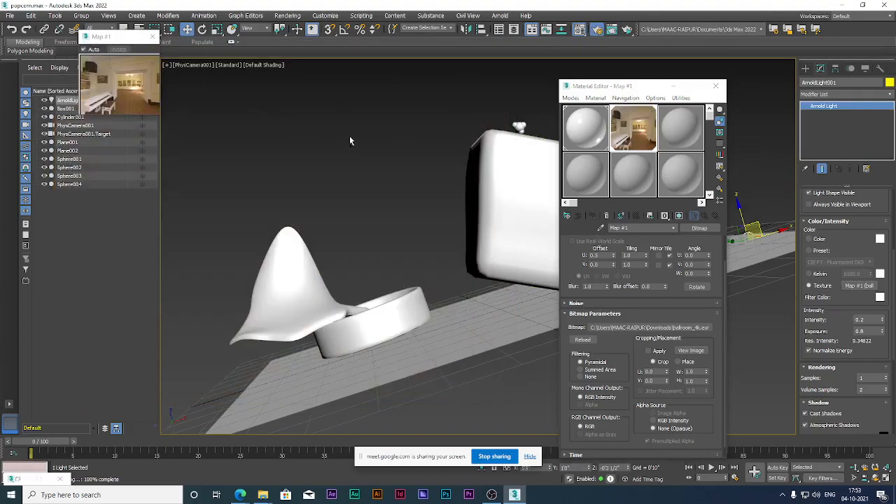
pyautogui.click(715, 86)
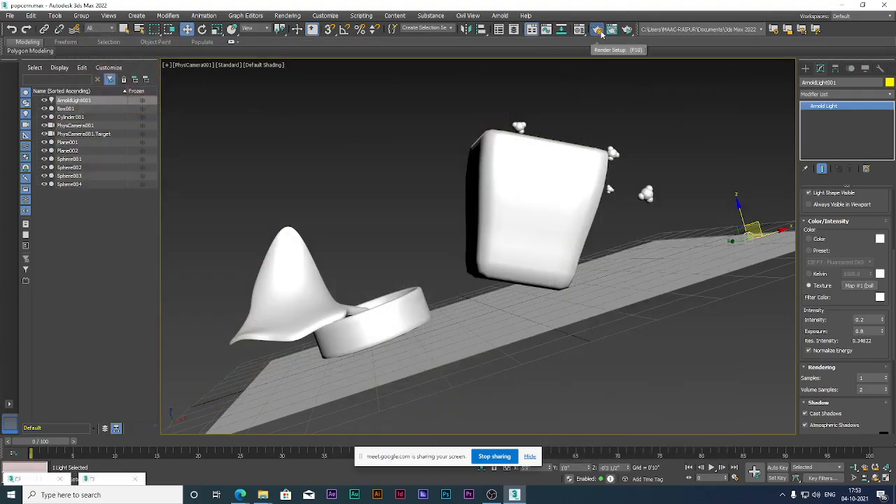
# Open the render settings and change the render target to Production Rendering Mode
pyautogui.click(597, 31)
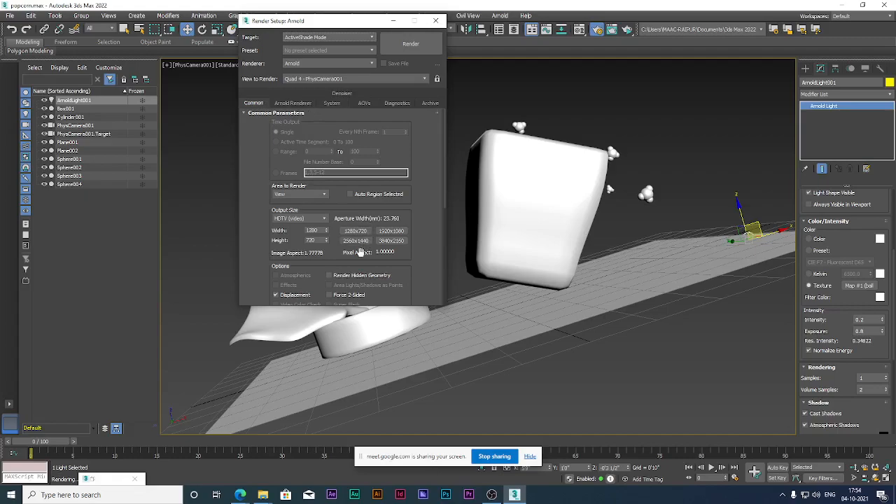
pyautogui.click(382, 231)
pyautogui.click(303, 105)
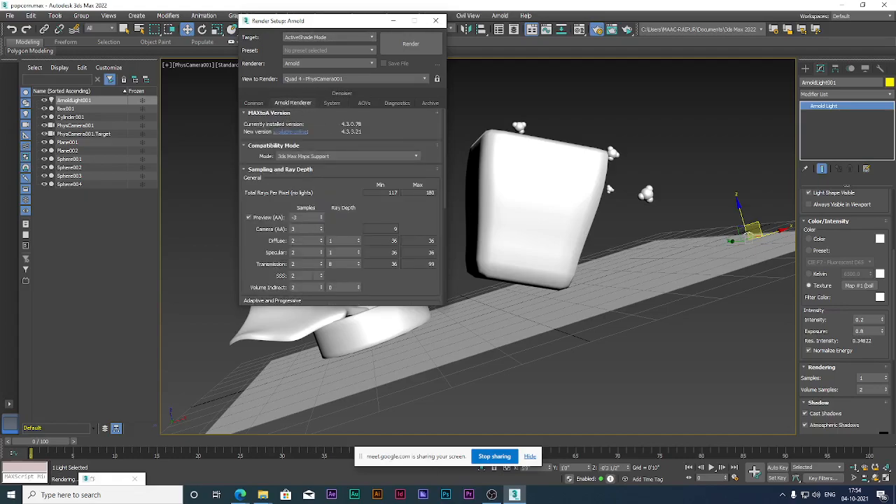
pyautogui.doubleClick(316, 228)
pyautogui.click(333, 37)
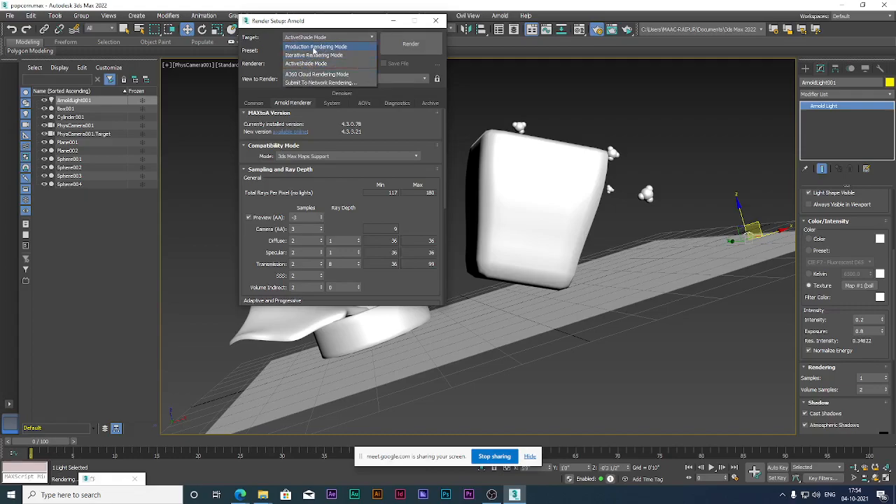
pyautogui.click(316, 47)
# Examine the Arnold renderer's sampling, depth limit and Geometry, Subdivision & Hair settings for production rendering
pyautogui.click(295, 229)
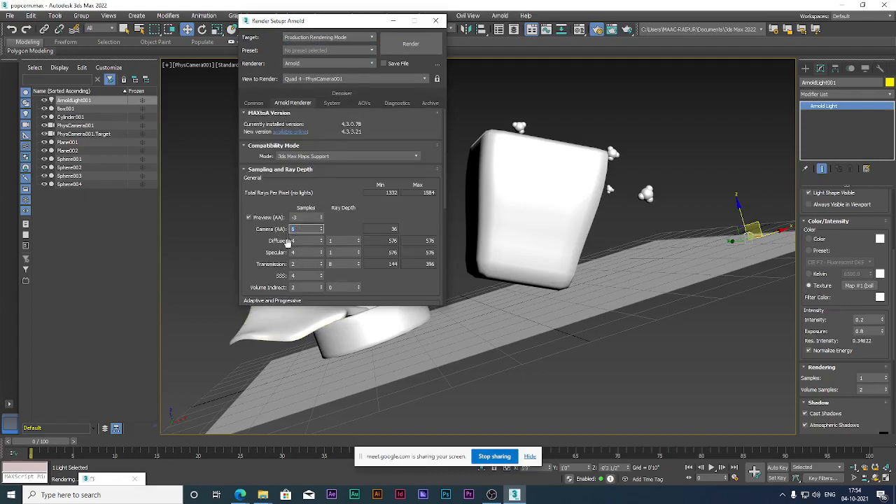
pyautogui.scroll(-5, 280, 269)
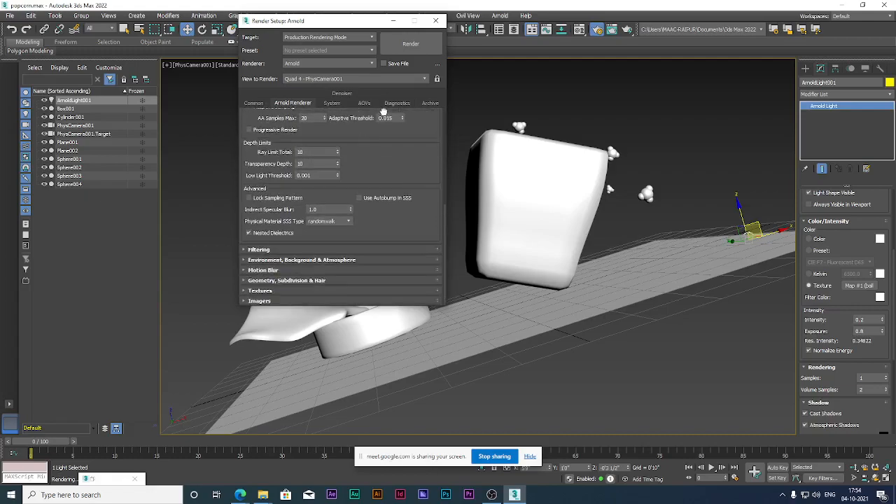
pyautogui.click(284, 280)
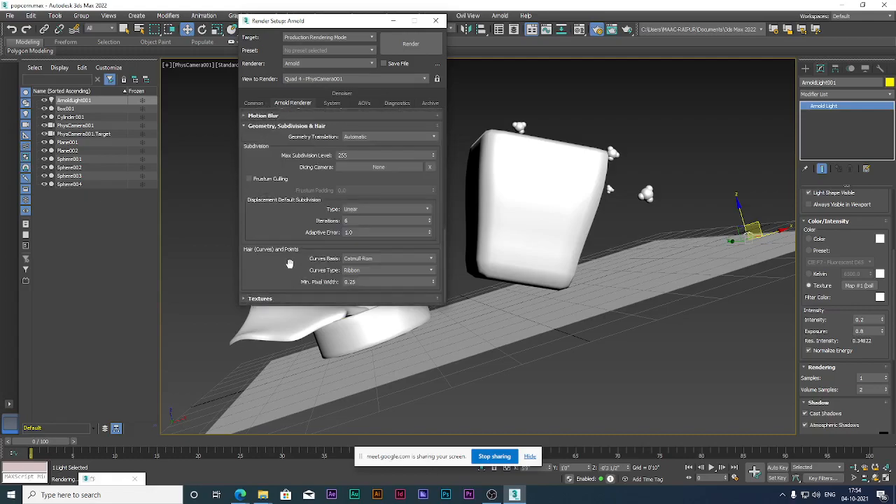
pyautogui.scroll(-1, 287, 266)
pyautogui.scroll(-3, 302, 226)
pyautogui.scroll(3, 294, 238)
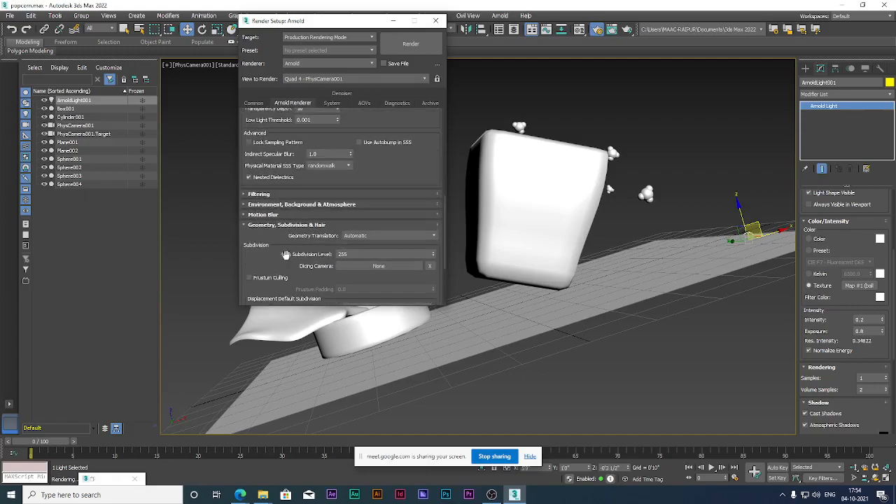
pyautogui.scroll(3, 294, 234)
pyautogui.scroll(3, 280, 147)
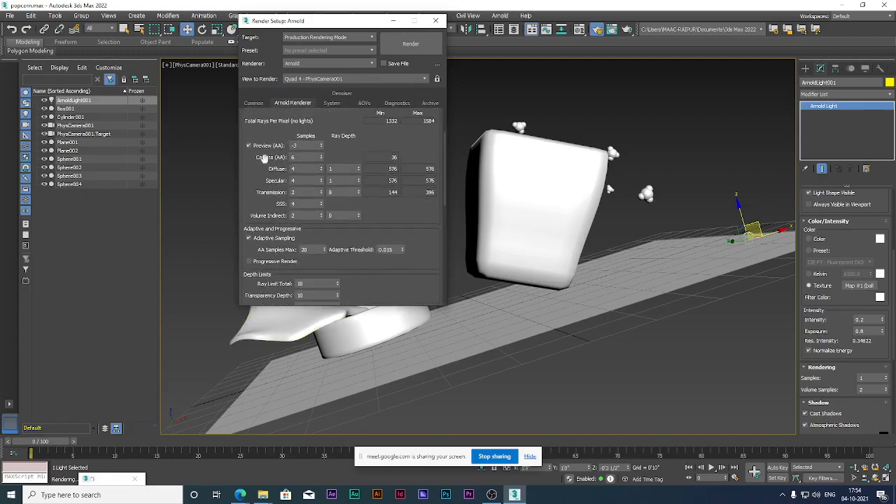
pyautogui.scroll(1, 273, 106)
# Set the production output size to 1920x1080 and render the PhysCamera001 view
pyautogui.scroll(-2, 269, 180)
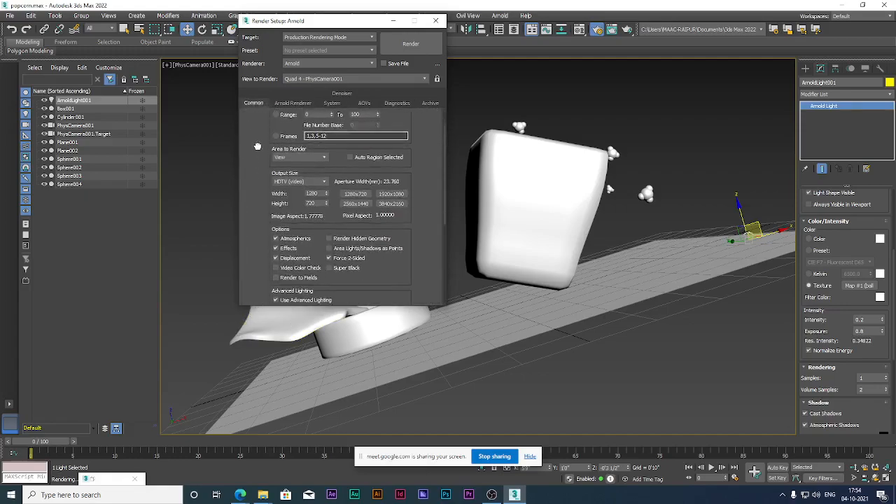
pyautogui.click(391, 192)
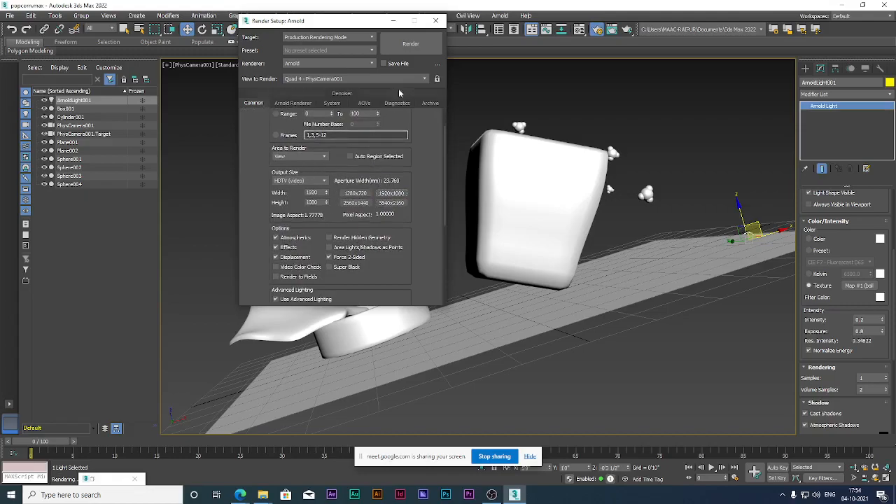
pyautogui.click(411, 46)
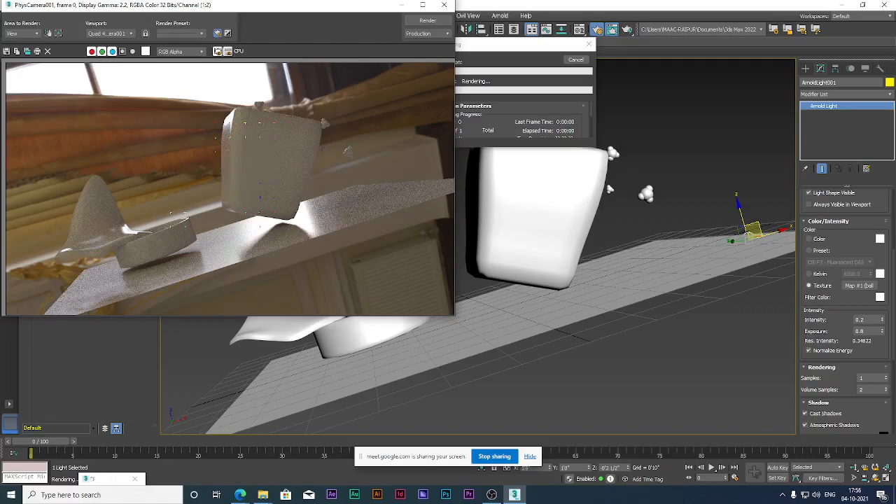
# Switch between the Meet call in the browser and the 3ds Max render to check progress, ending on the call
pyautogui.moveTo(238, 494)
pyautogui.click(189, 451)
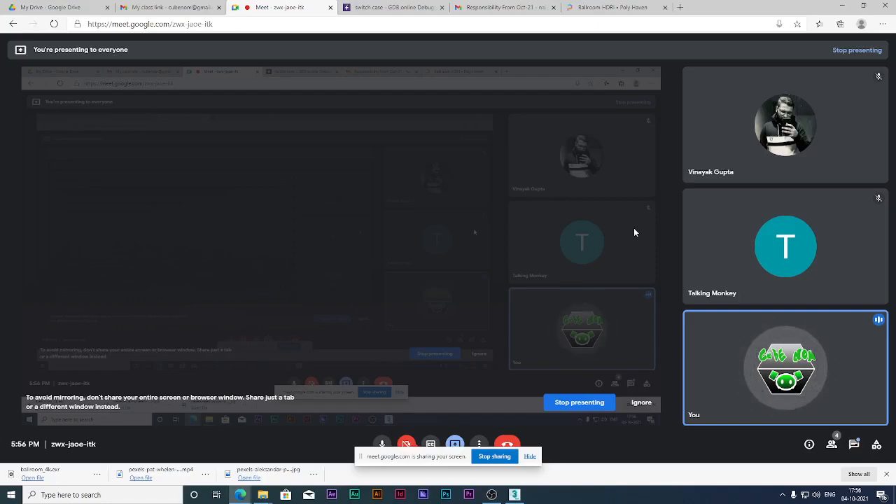
pyautogui.click(523, 495)
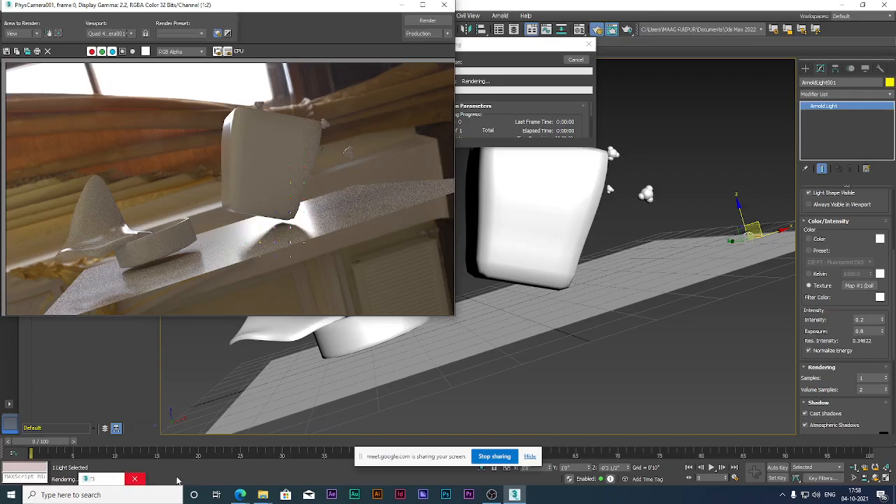
pyautogui.moveTo(240, 494)
pyautogui.click(301, 454)
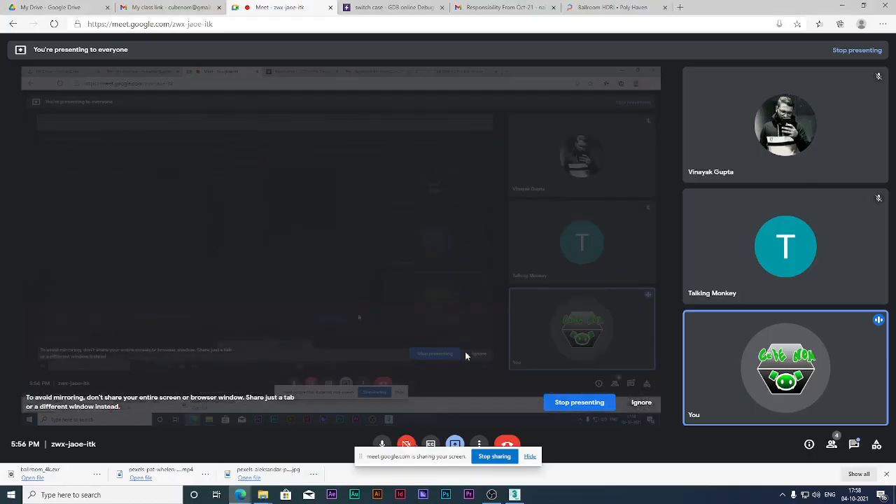